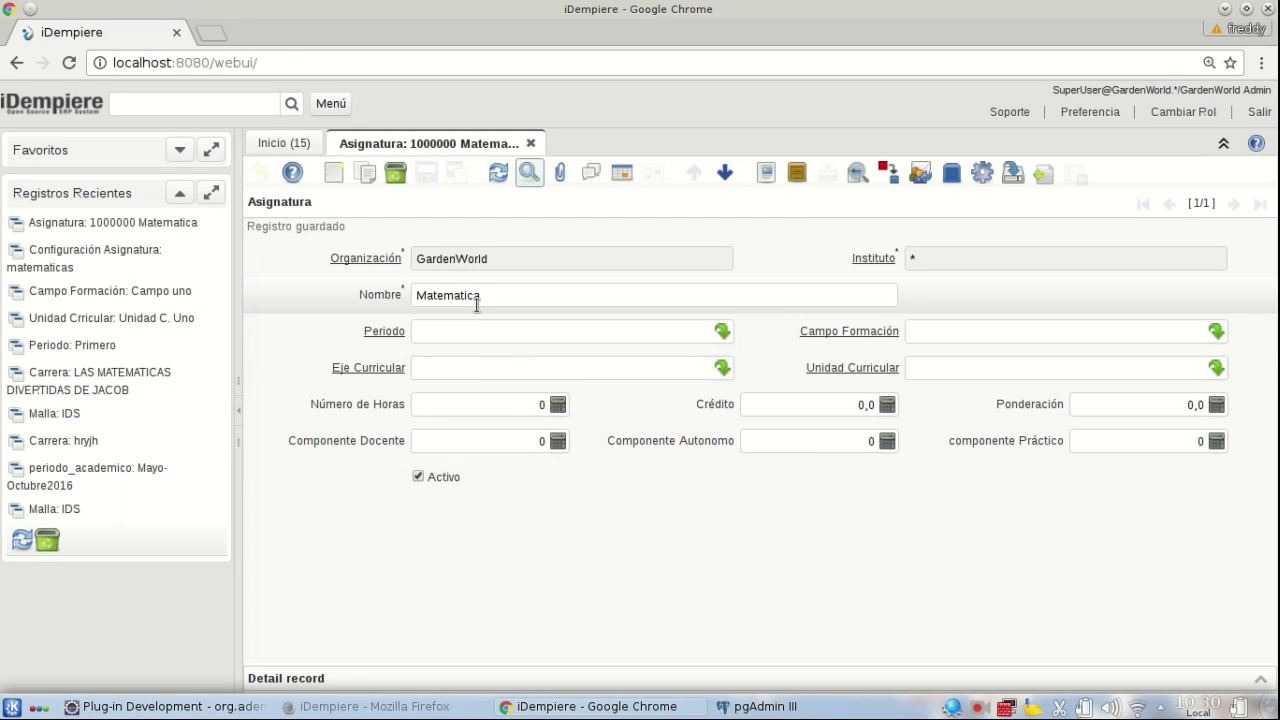
- Set Número de Horas to 100 for the Matematica subject and save the record
left_click(520, 404)
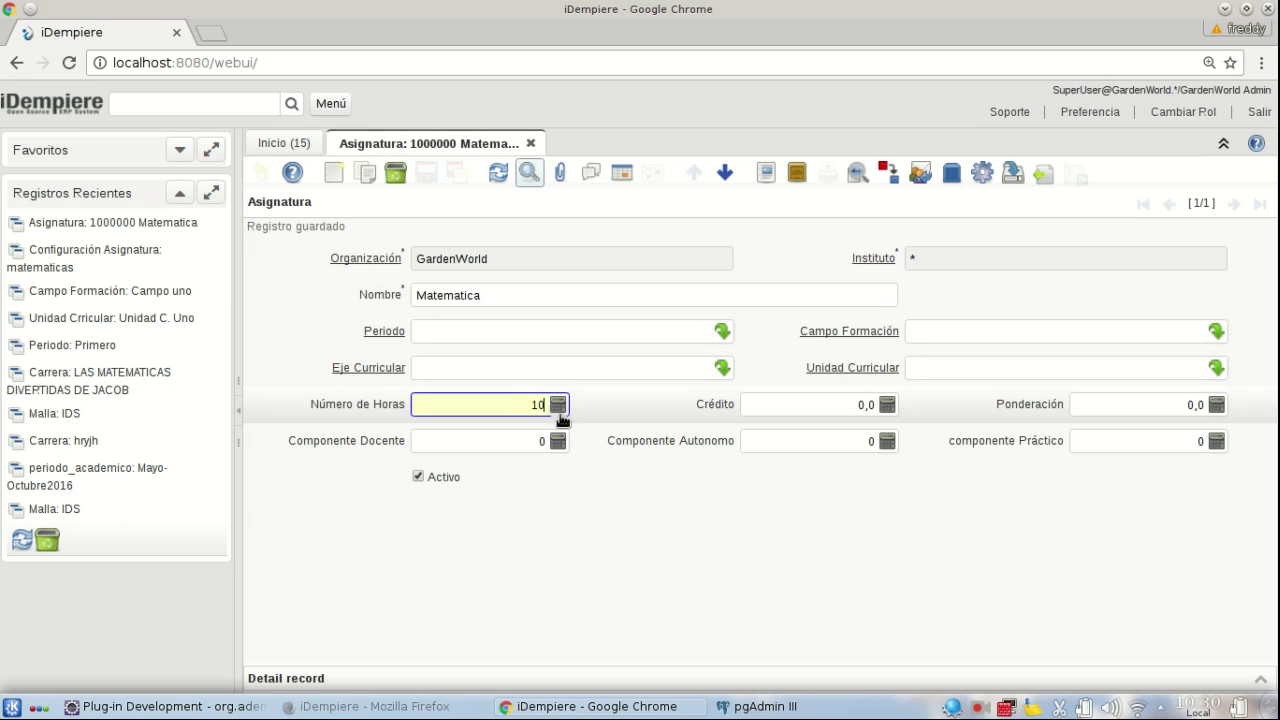
key("Tab")
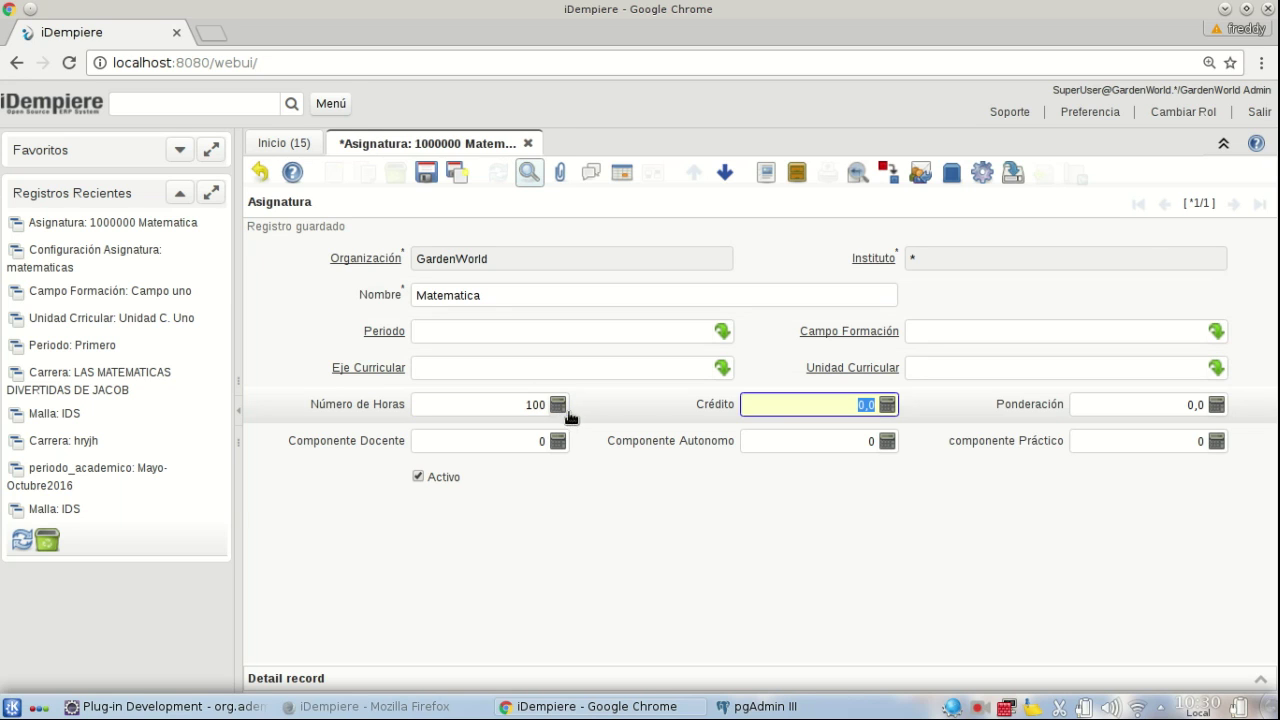
key("alt+s")
- Fill Crédito with the result of 100 / 32 using the field's calculator, and save the record
left_click(826, 415)
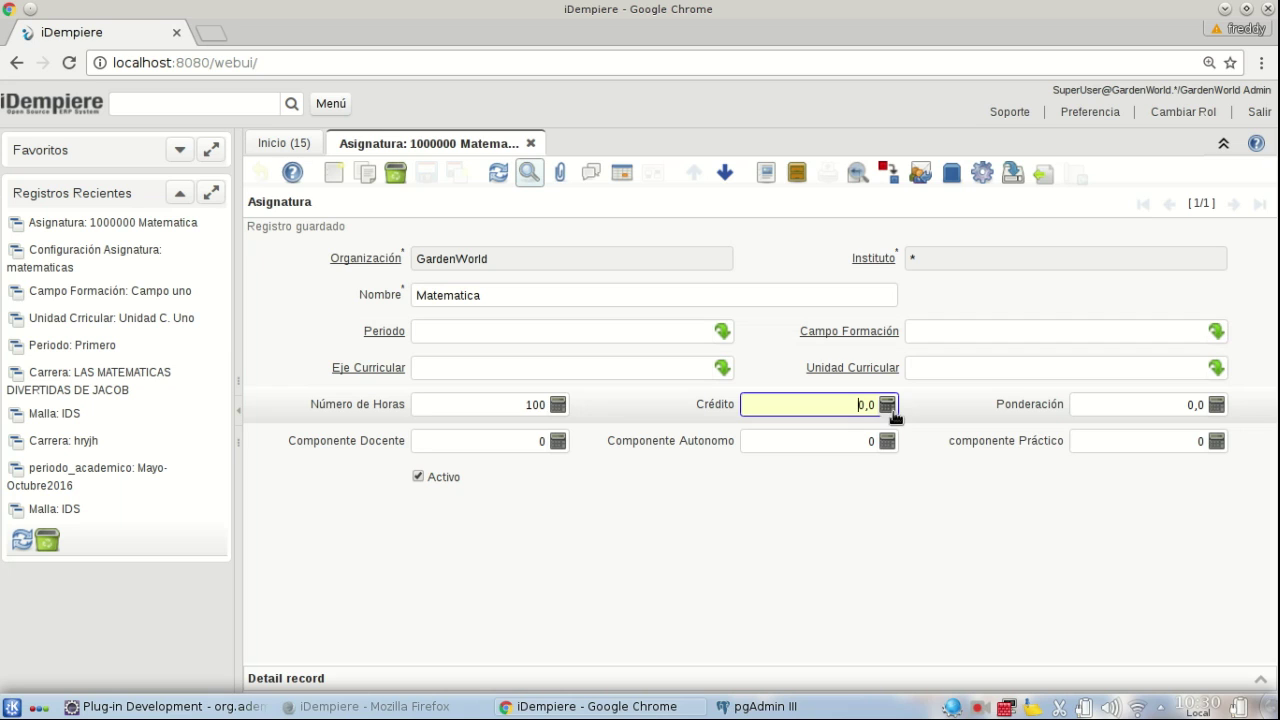
left_click(889, 408)
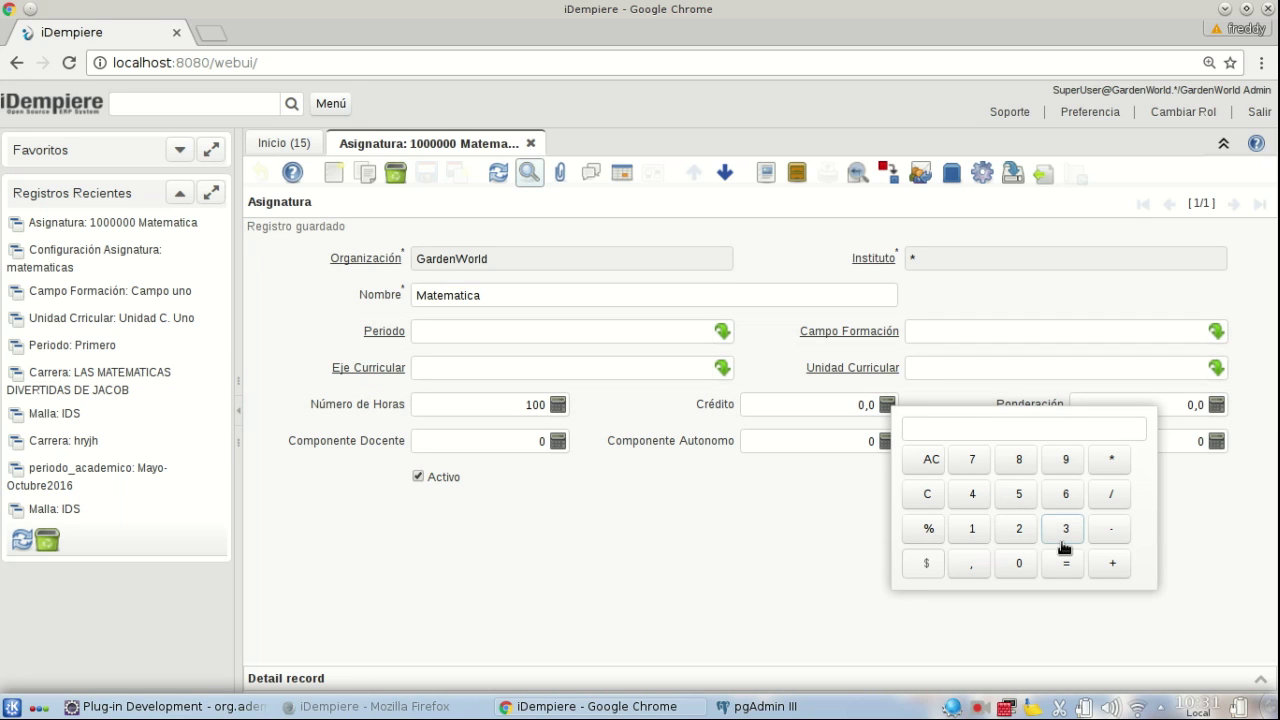
left_click(975, 530)
left_click(1015, 565)
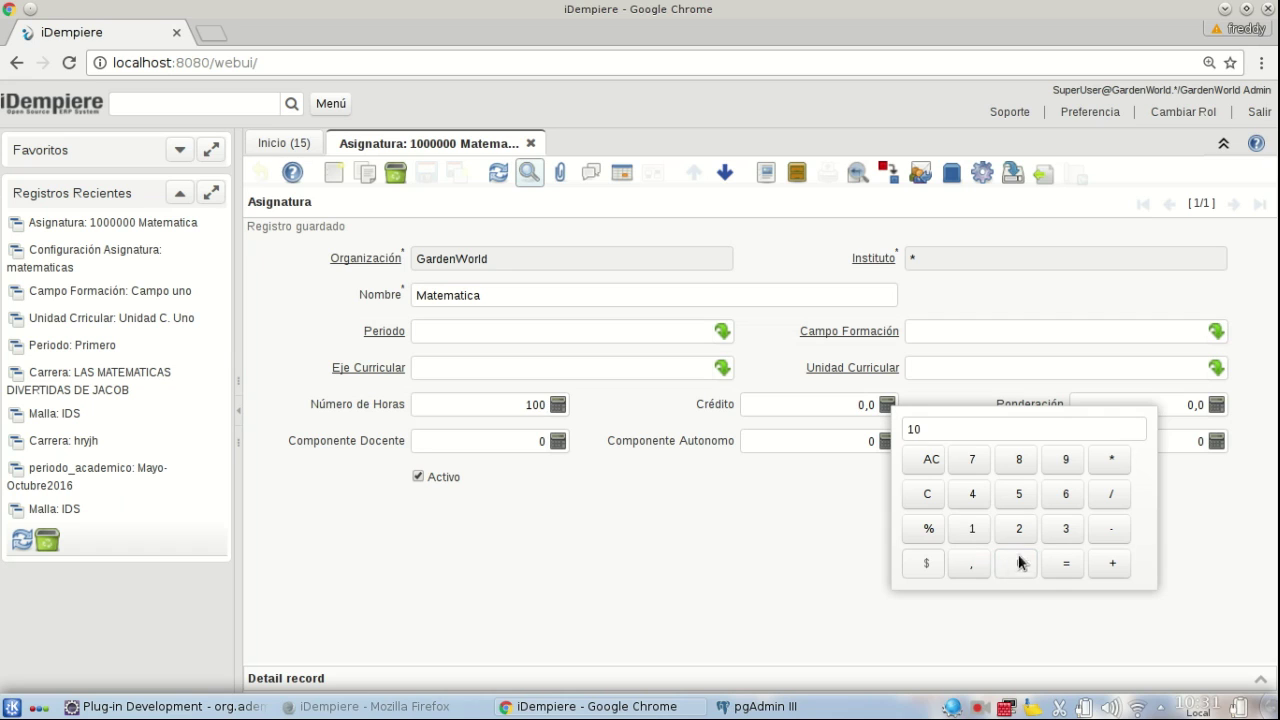
left_click(1014, 566)
left_click(1111, 494)
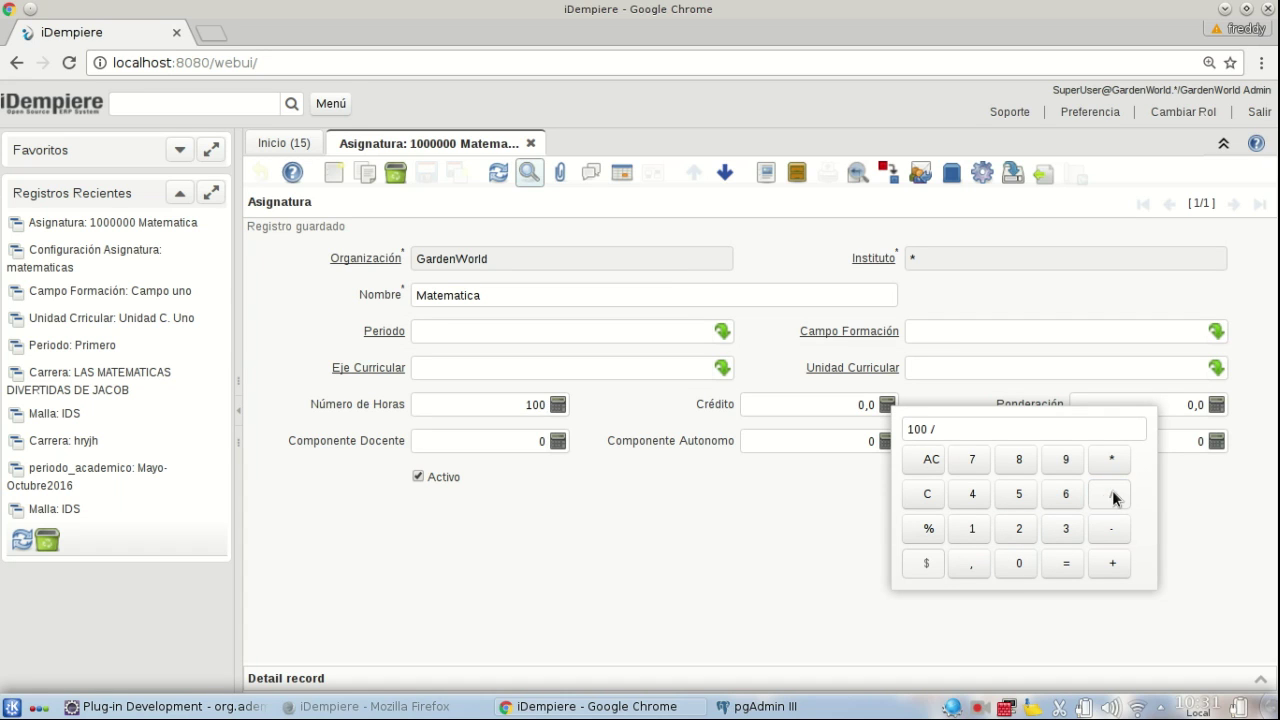
left_click(1064, 528)
left_click(1024, 531)
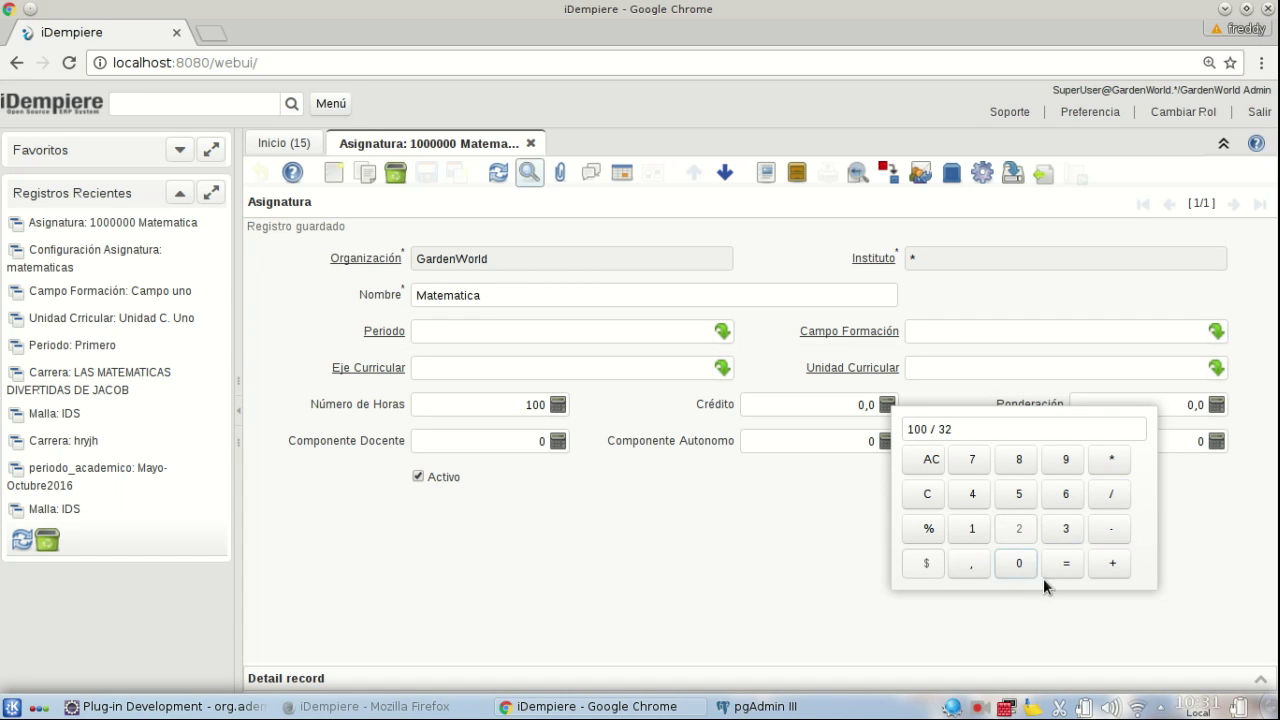
left_click(1070, 567)
left_click(1070, 567)
left_click(859, 444)
left_click(421, 176)
- Set Crédito to 0 and save the subject record
left_click(872, 405)
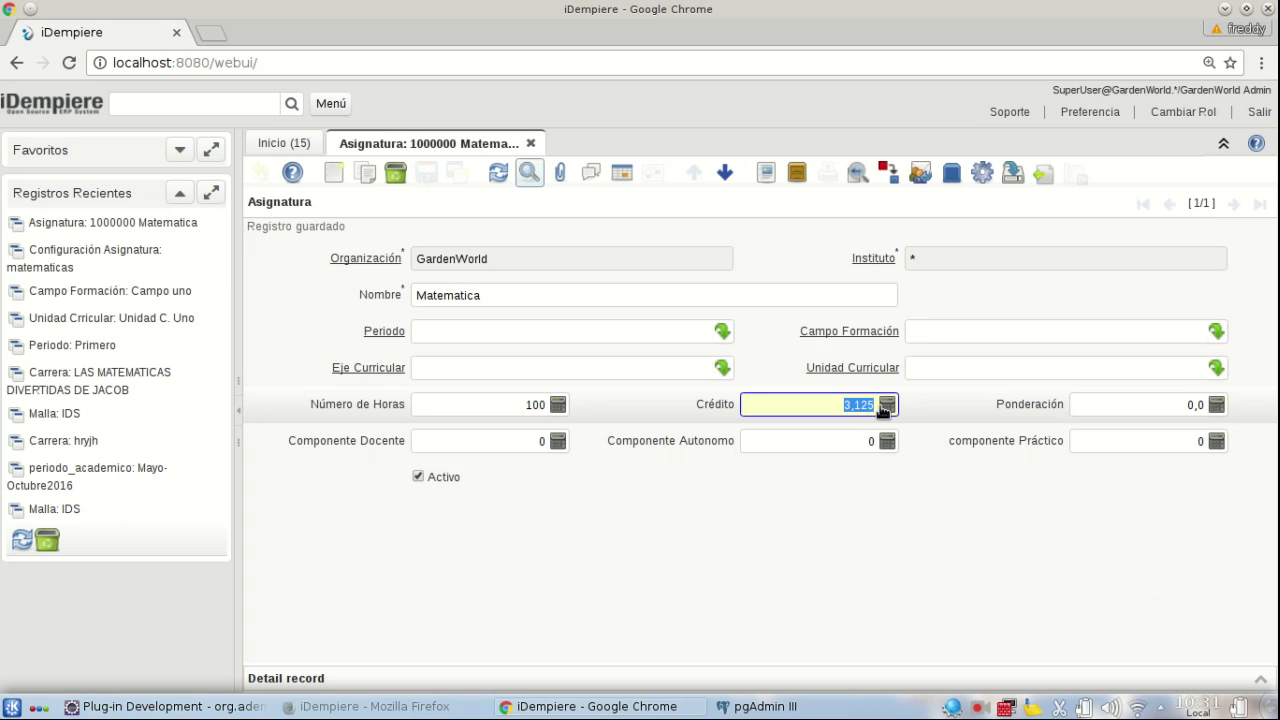
type("0")
key("Tab")
left_click(424, 174)
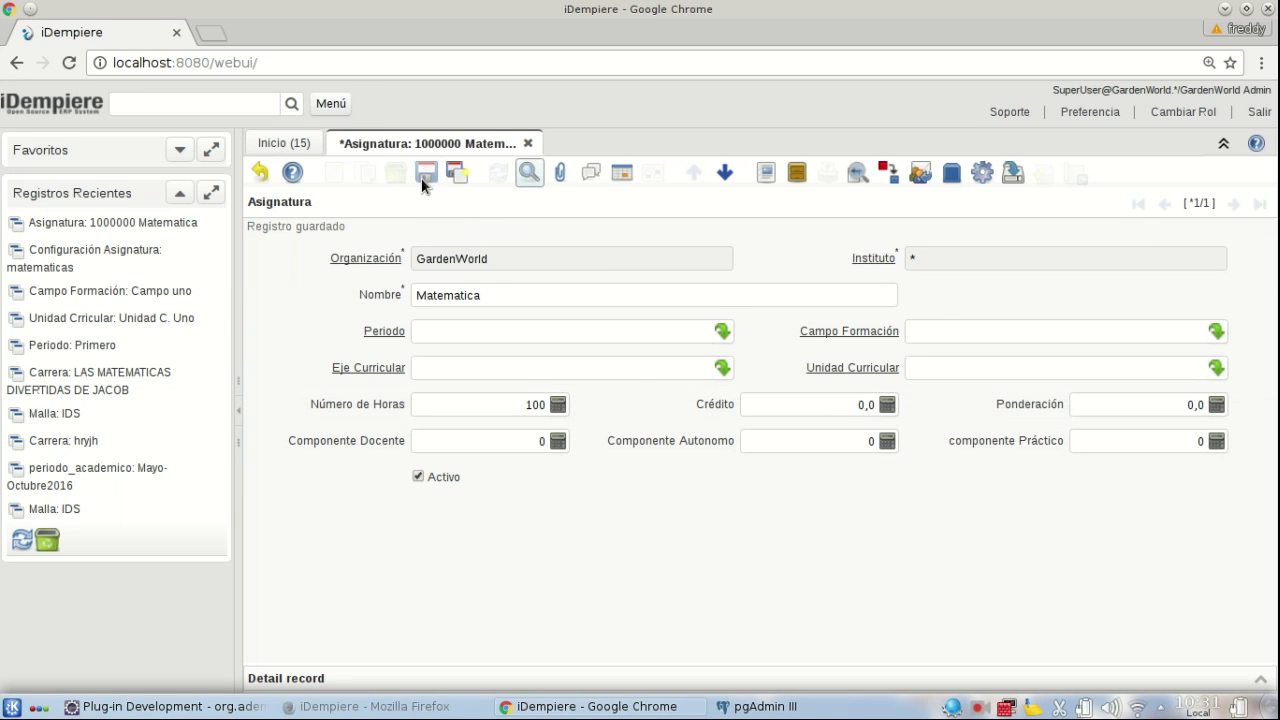
- Check the Matematica record's information for the name of its database table
left_click(523, 406)
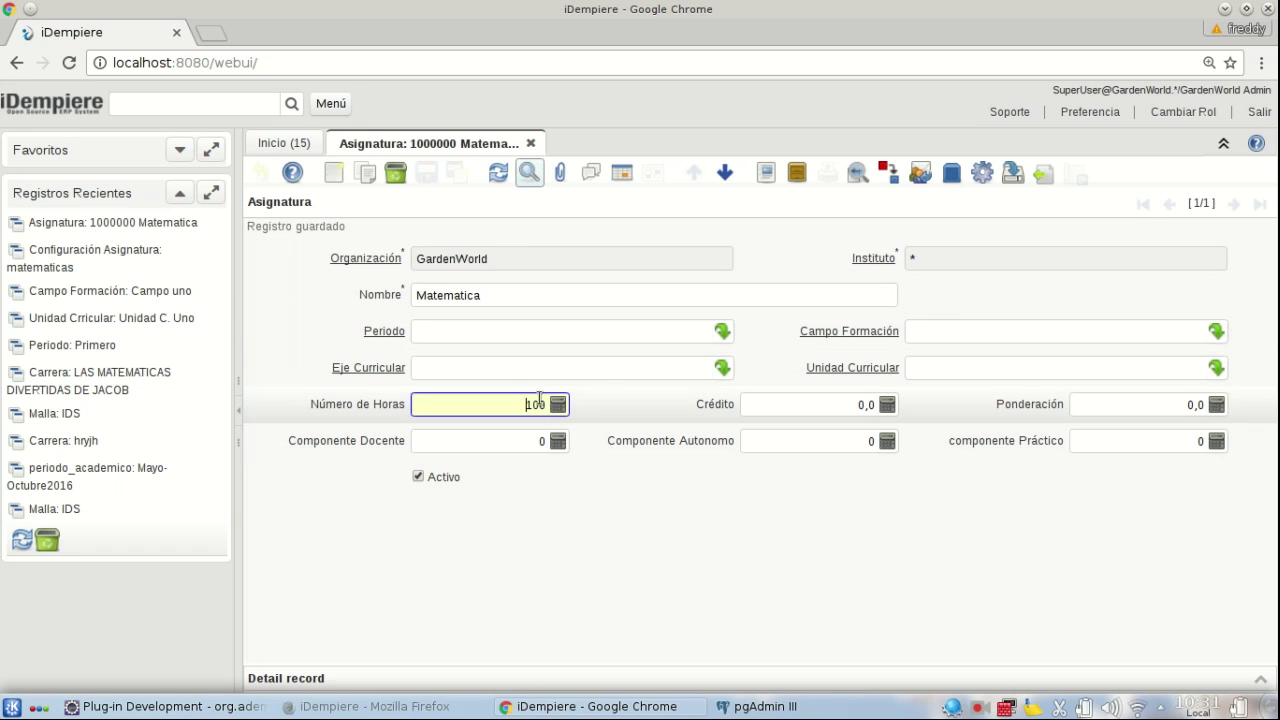
left_click(813, 410)
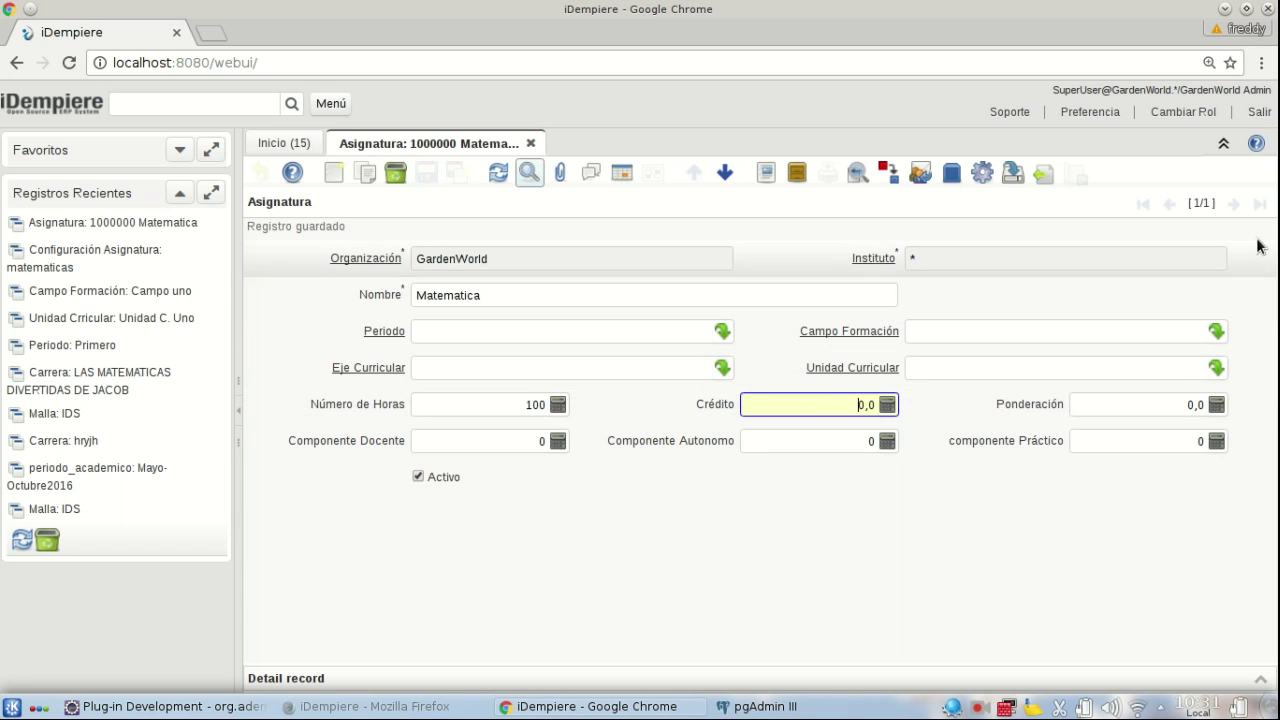
left_click(1199, 204)
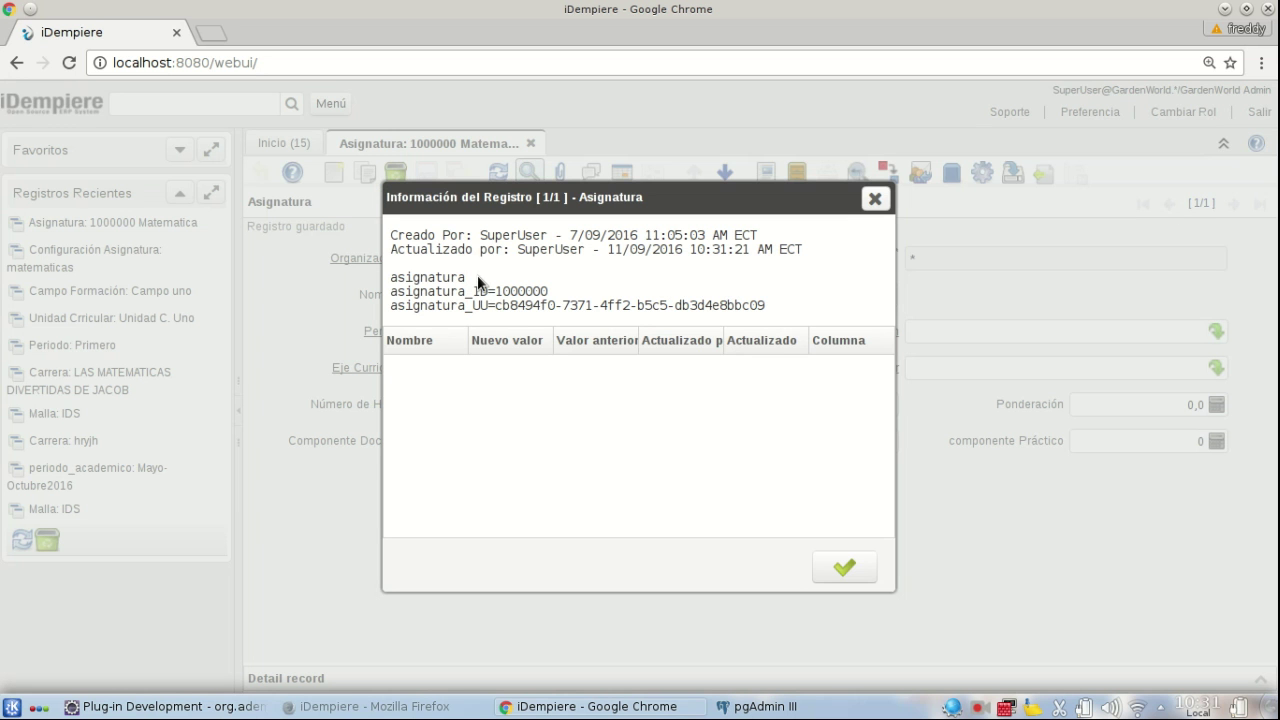
left_click_drag(477, 275, 383, 277)
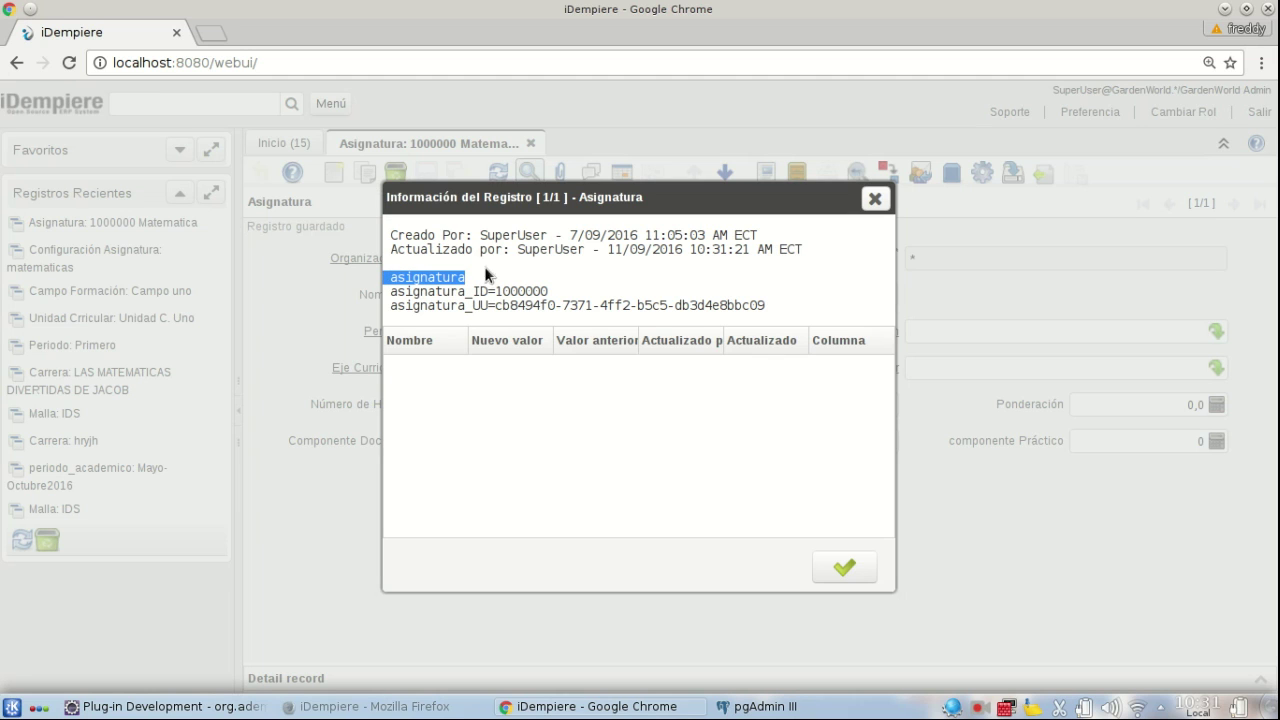
left_click(875, 198)
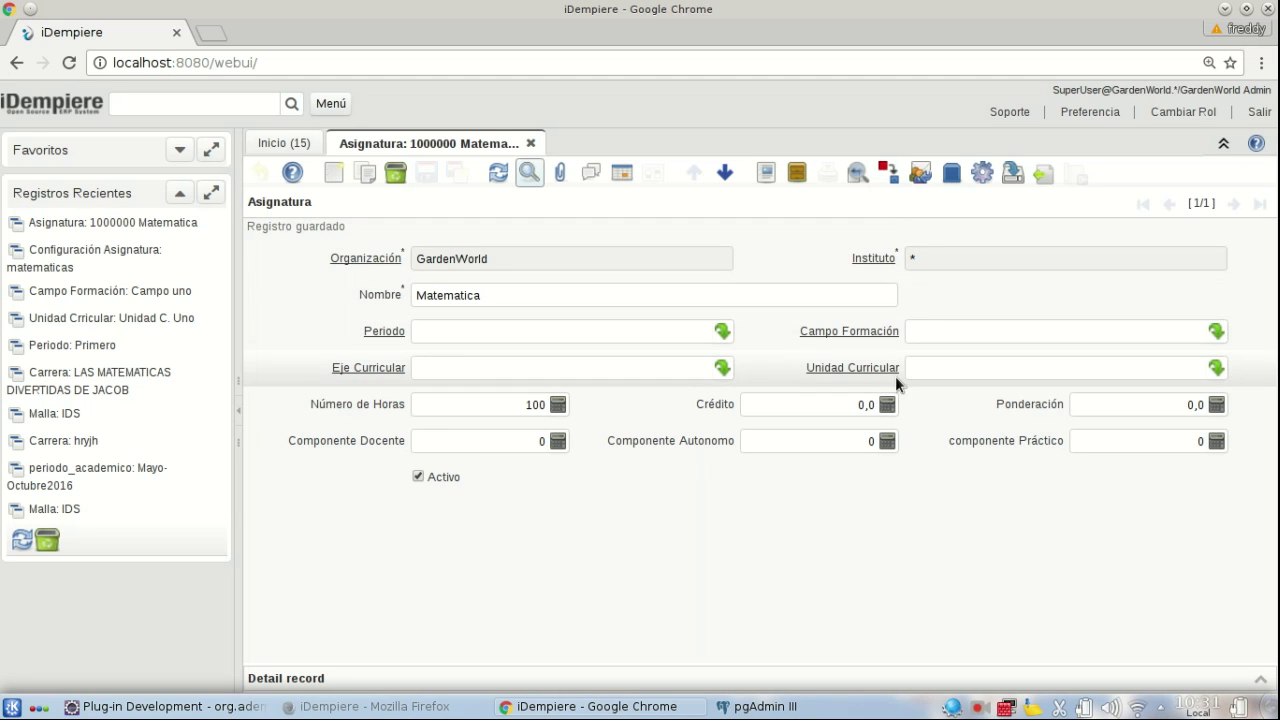
- Look up the Crédito field's database column name in its preference value dialog
right_click(850, 408)
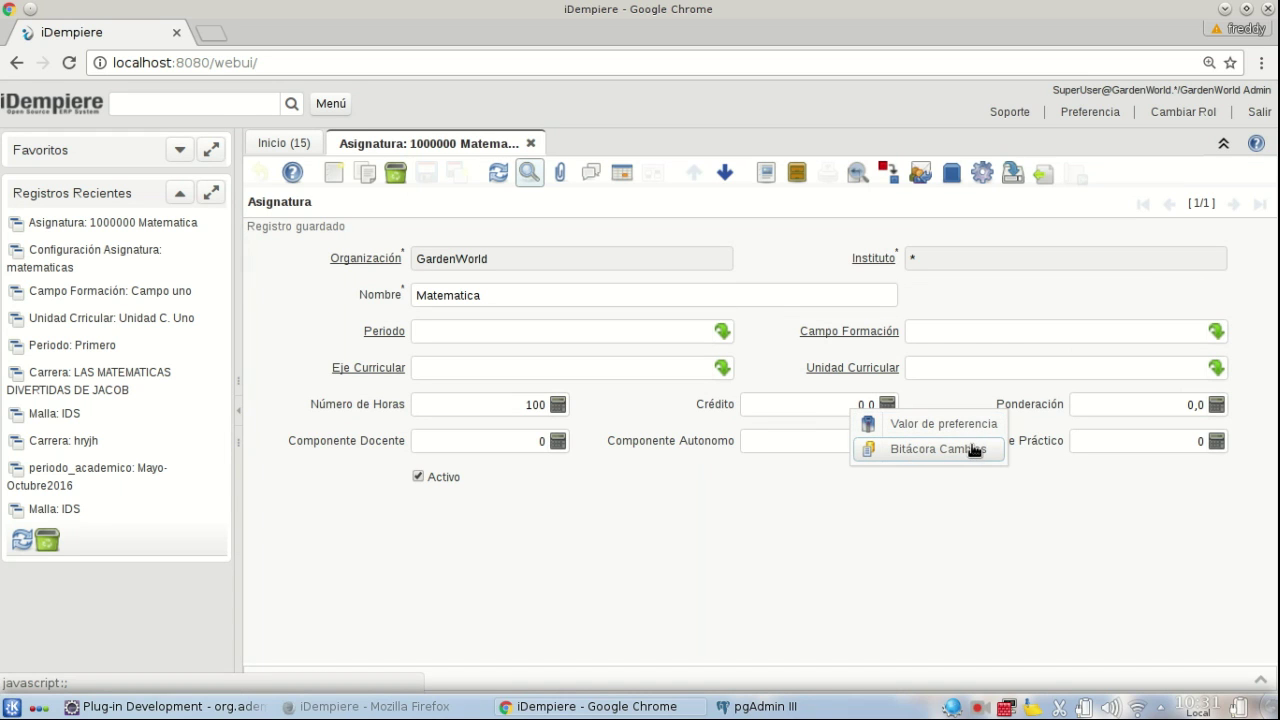
left_click(940, 424)
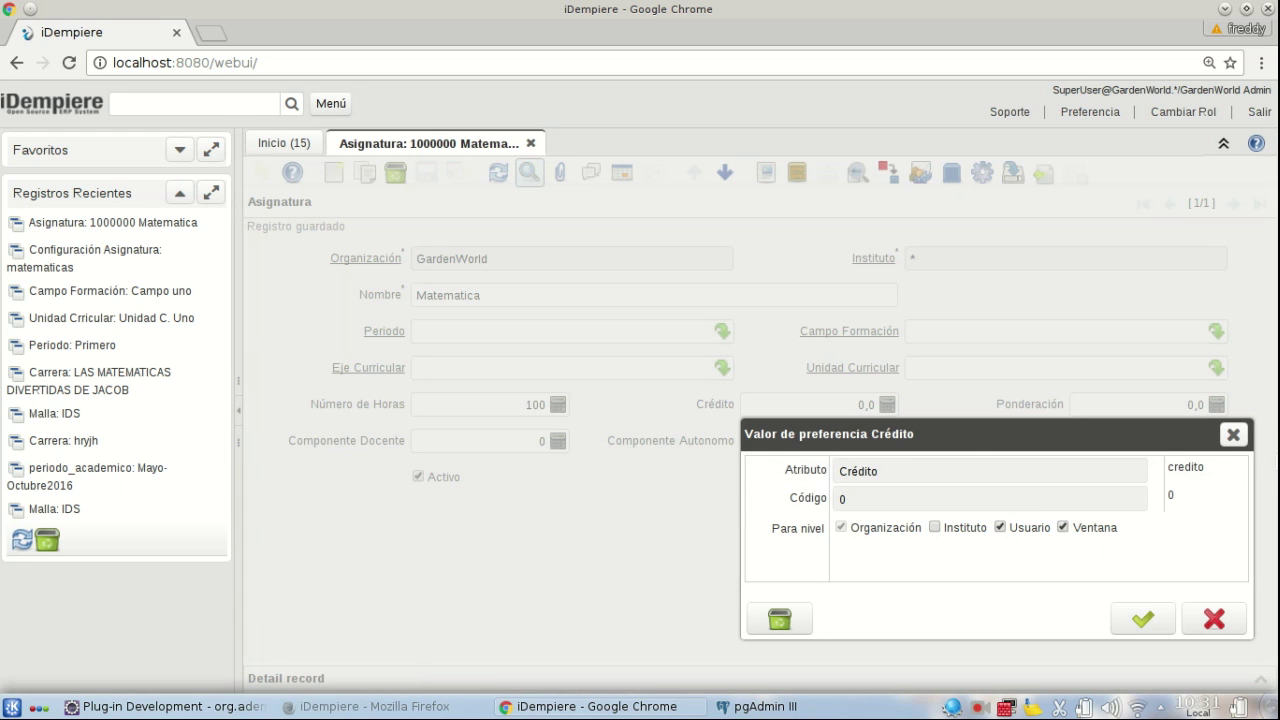
double_click(1186, 467)
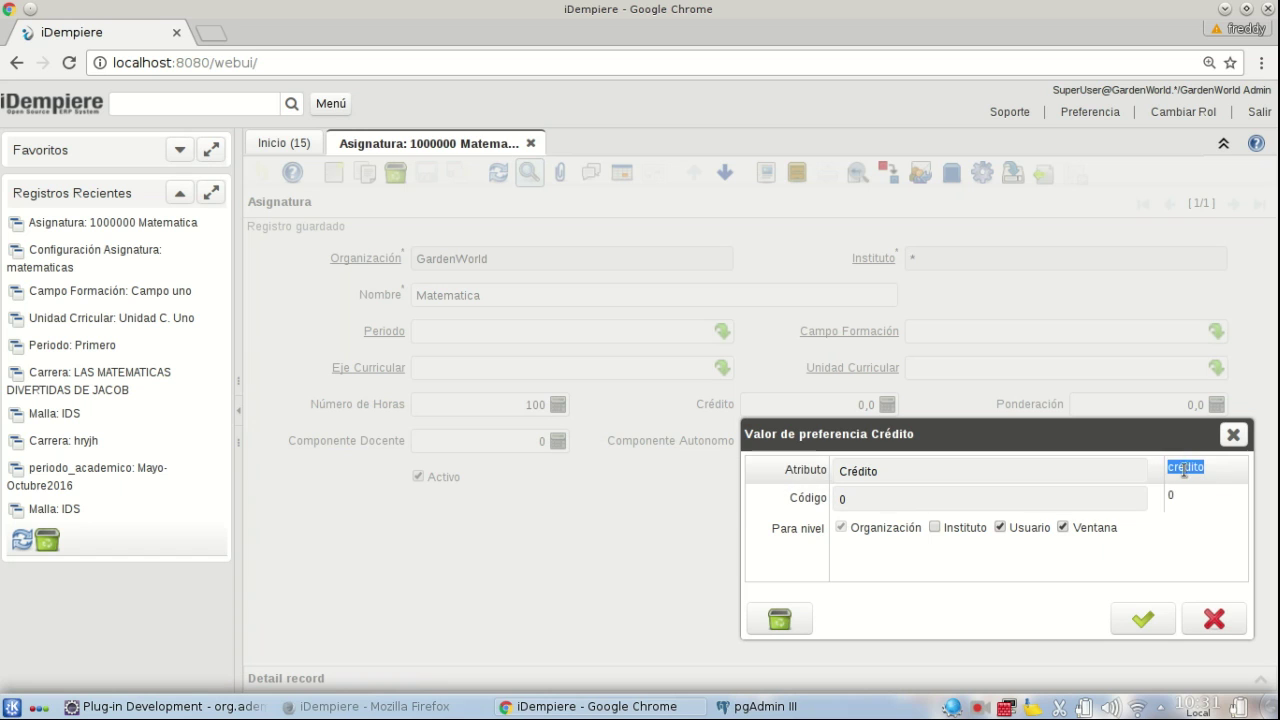
left_click(1233, 434)
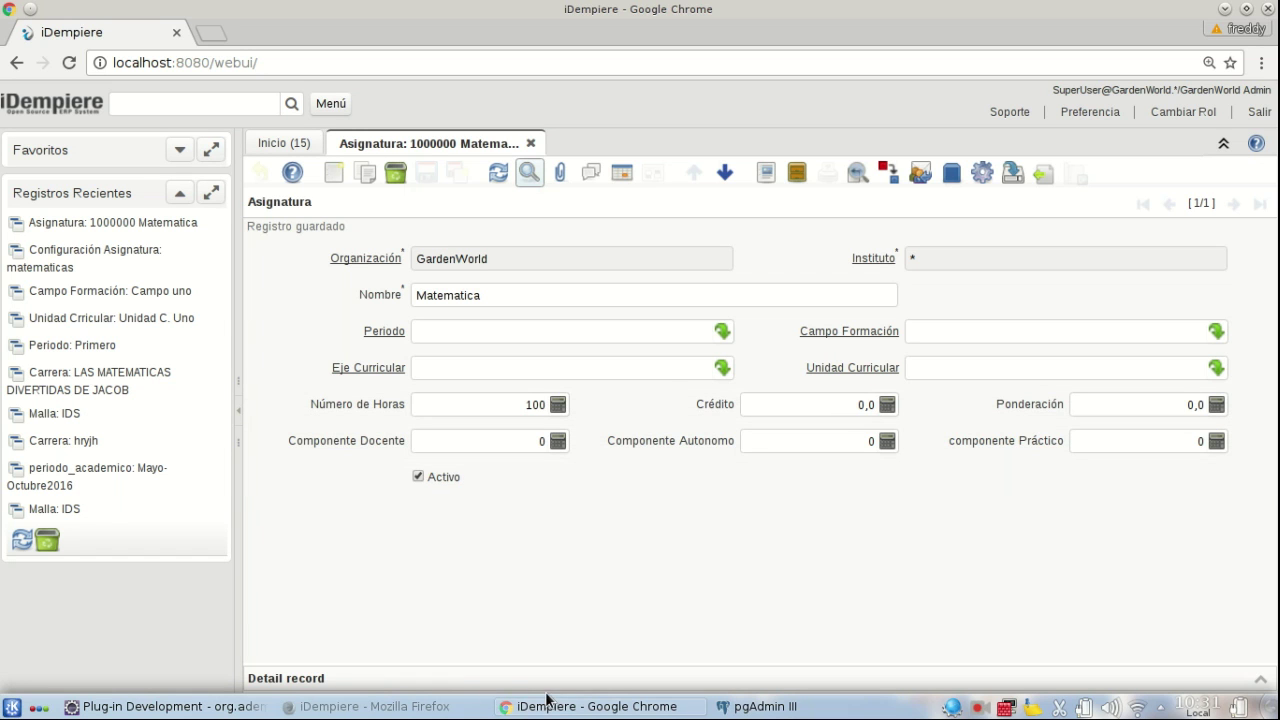
- Switch to the iDempiere session in Firefox, open Tabla y Columna, and find the table by the name asigna
left_click(443, 705)
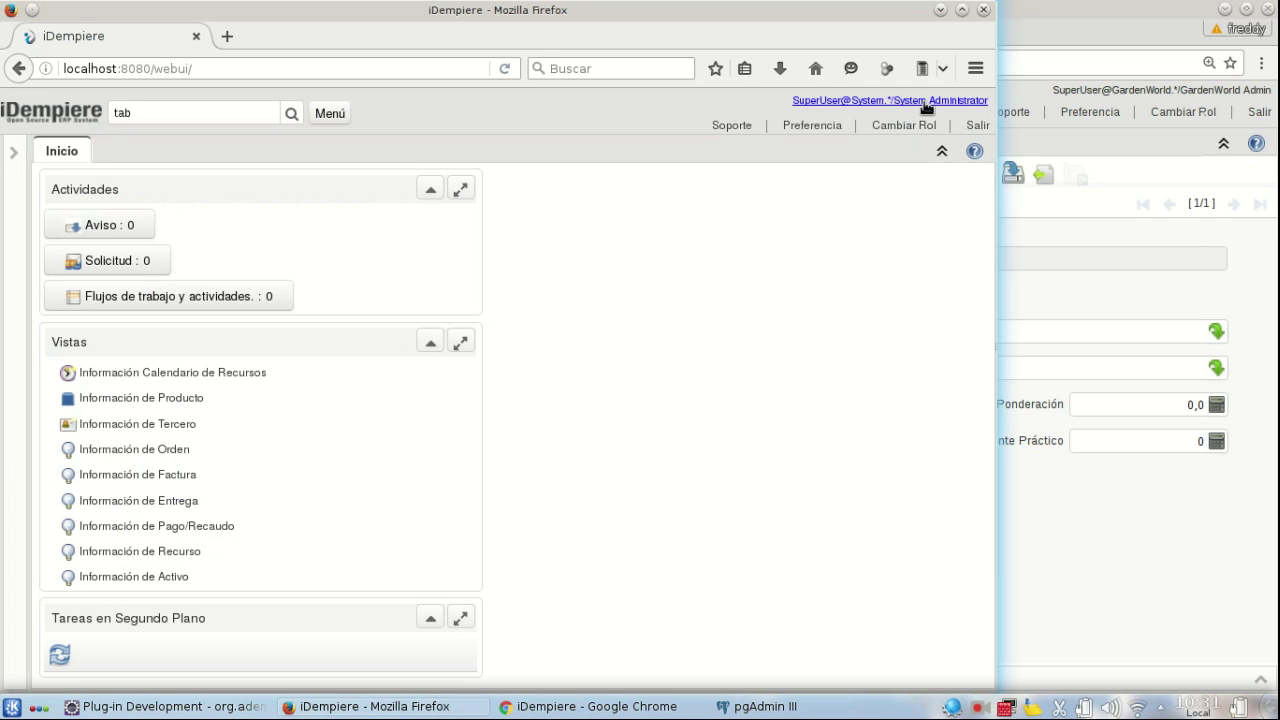
left_click(202, 117)
type("la")
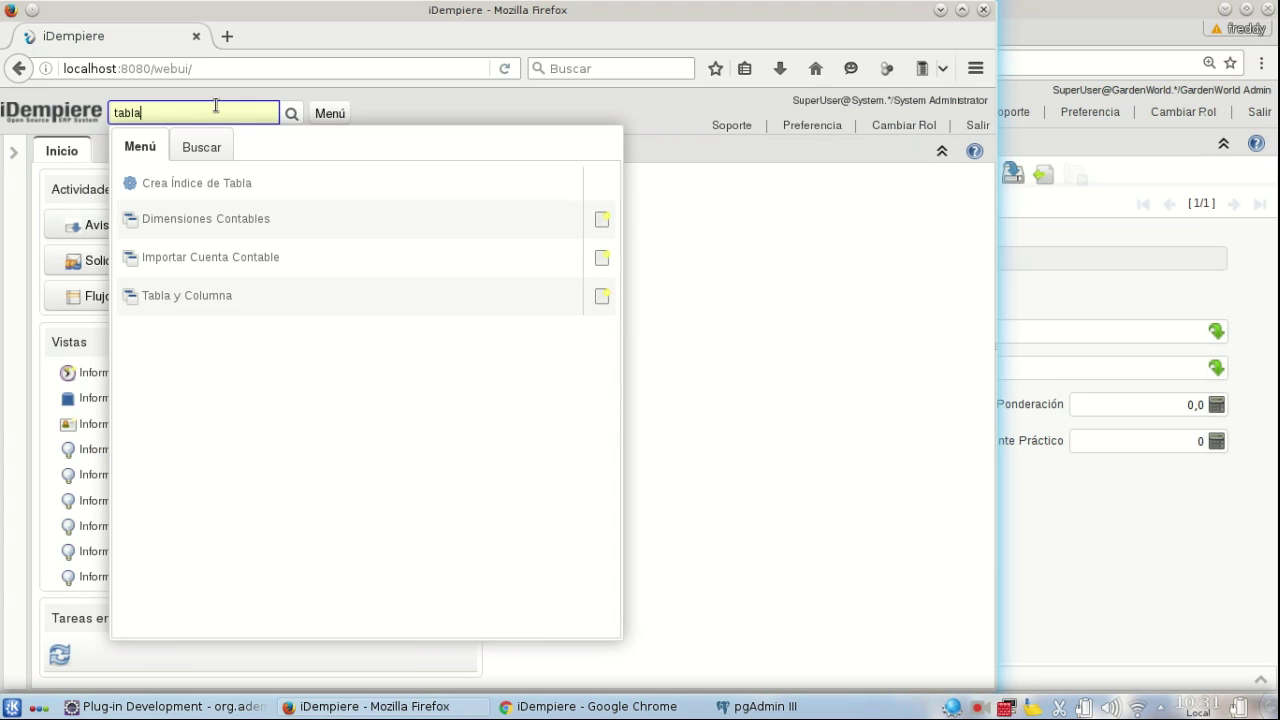
left_click(220, 220)
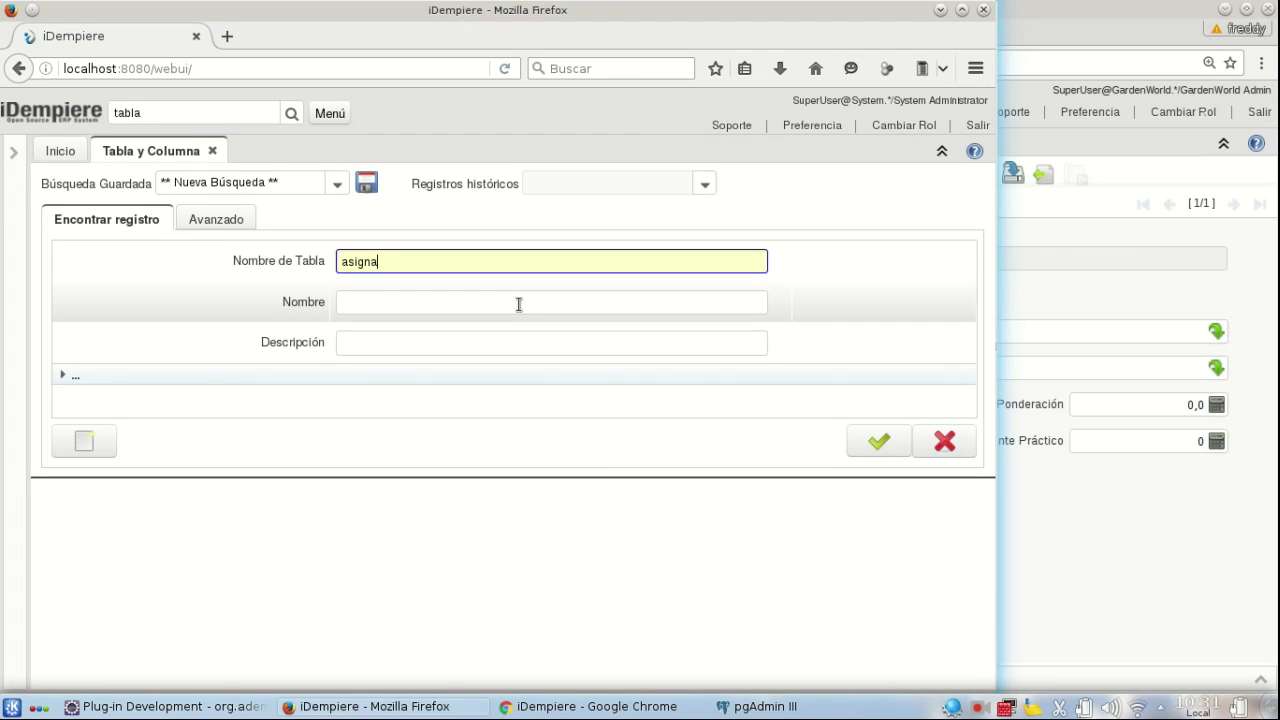
key("Return")
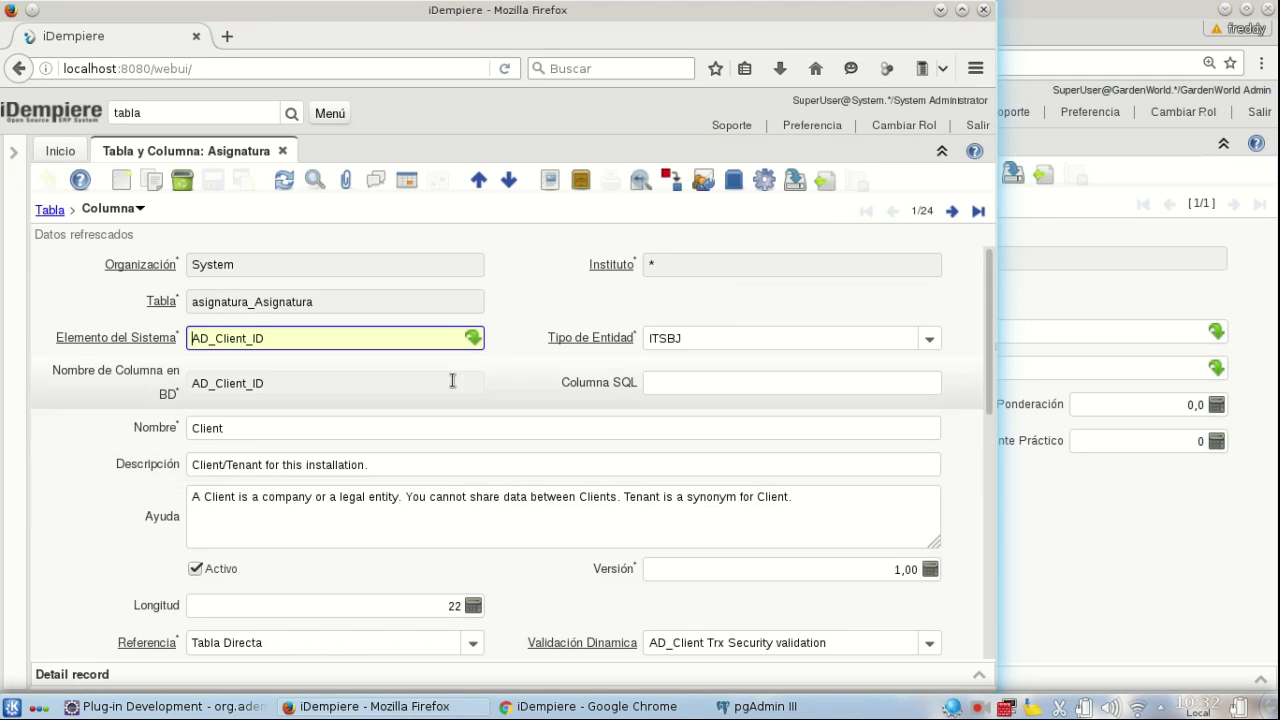
- Show the Asignatura table's columns as a grid and open the credito column's detail record
left_click(412, 176)
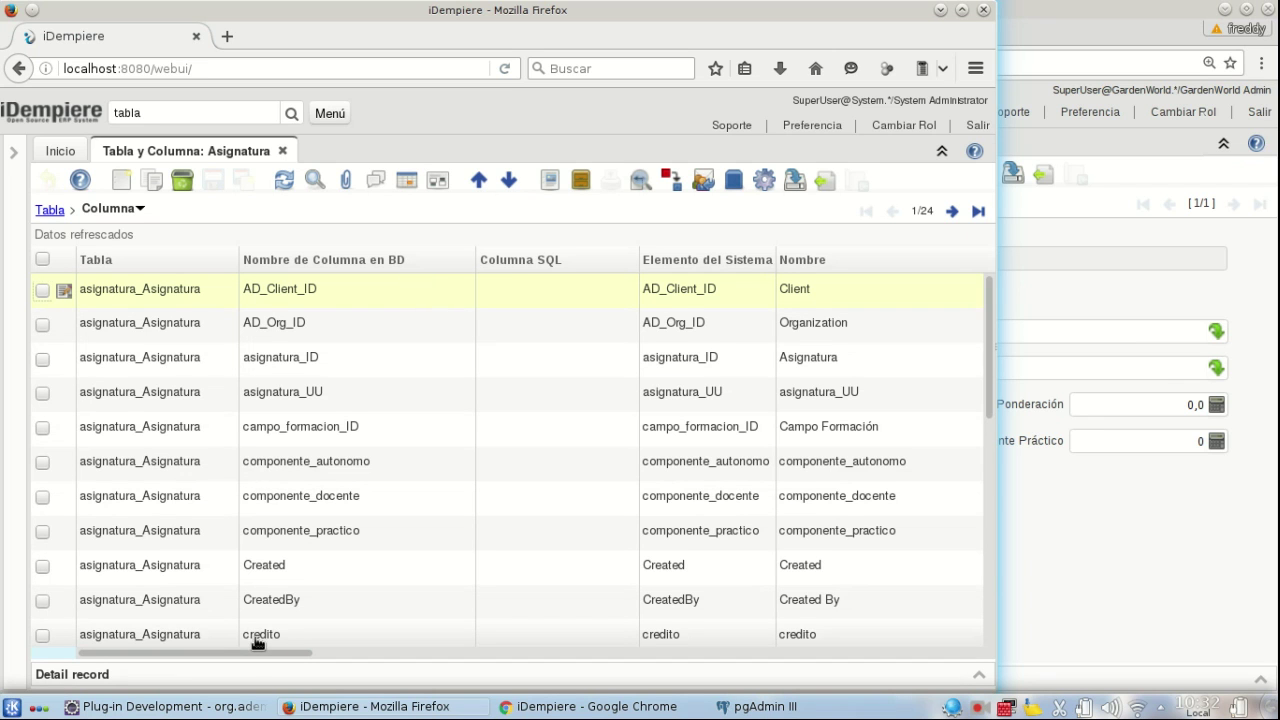
left_click(258, 640)
left_click(408, 182)
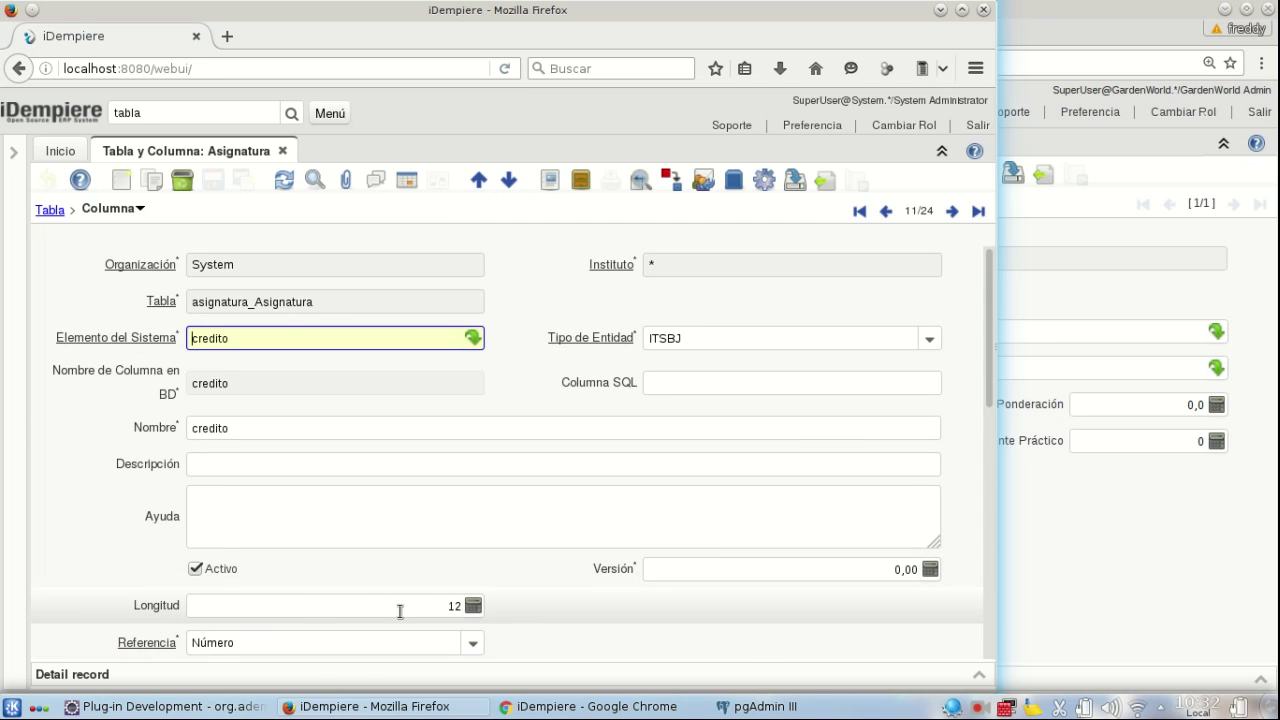
- Switch to pgAdmin III and select the gea database on the adempiere server
left_click(816, 712)
scroll(382, 238, "up", 15)
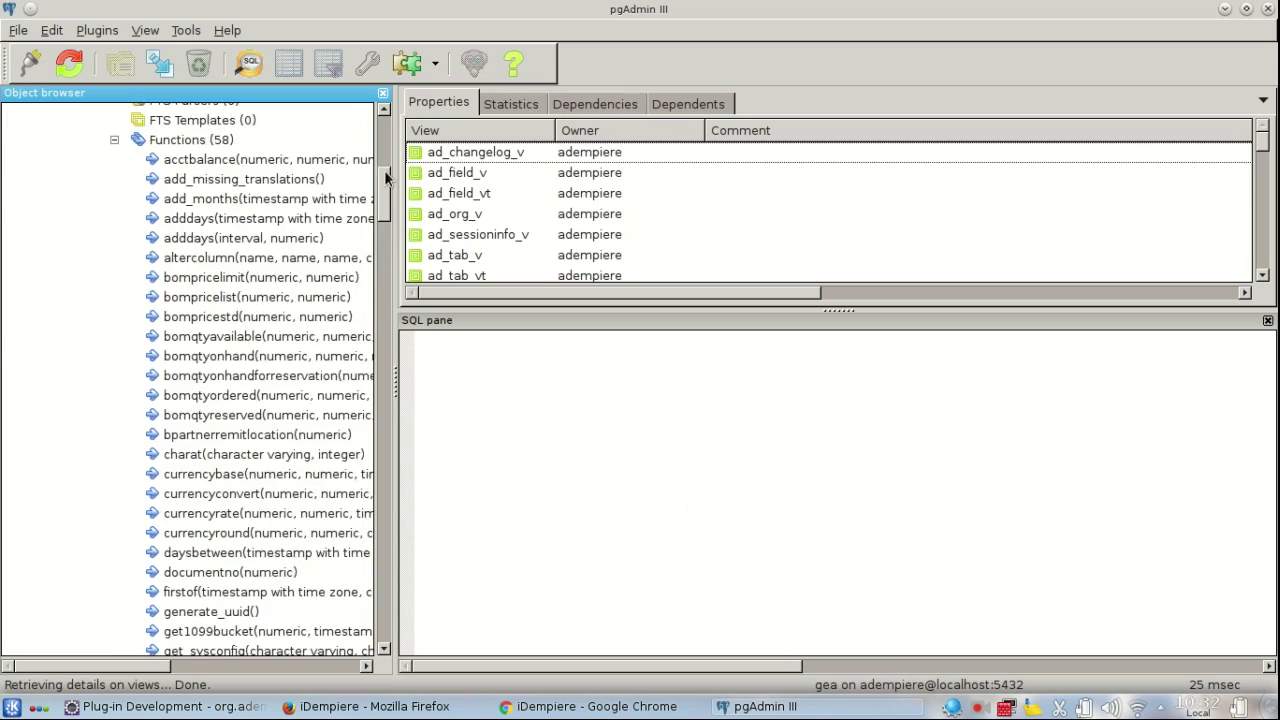
left_click(124, 412)
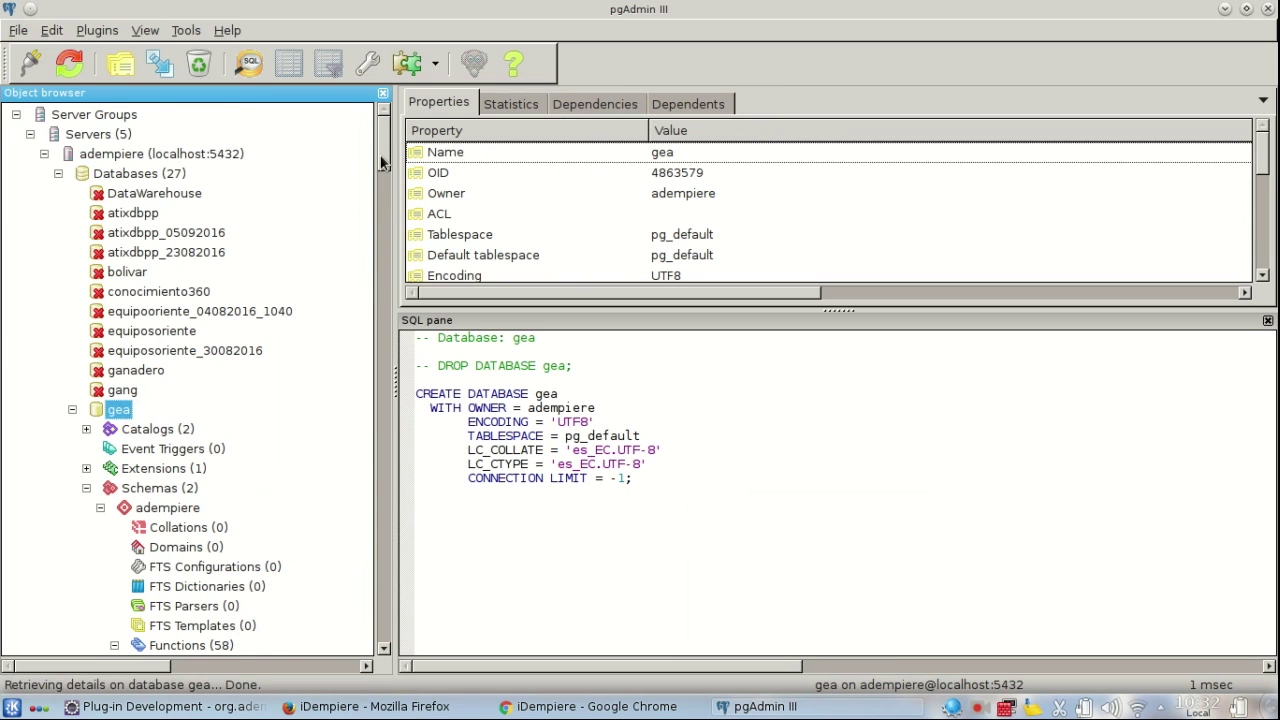
scroll(382, 190, "down", 5)
- Return to iDempiere in Firefox and check the system information for the connected database, then close it
key("alt+Tab")
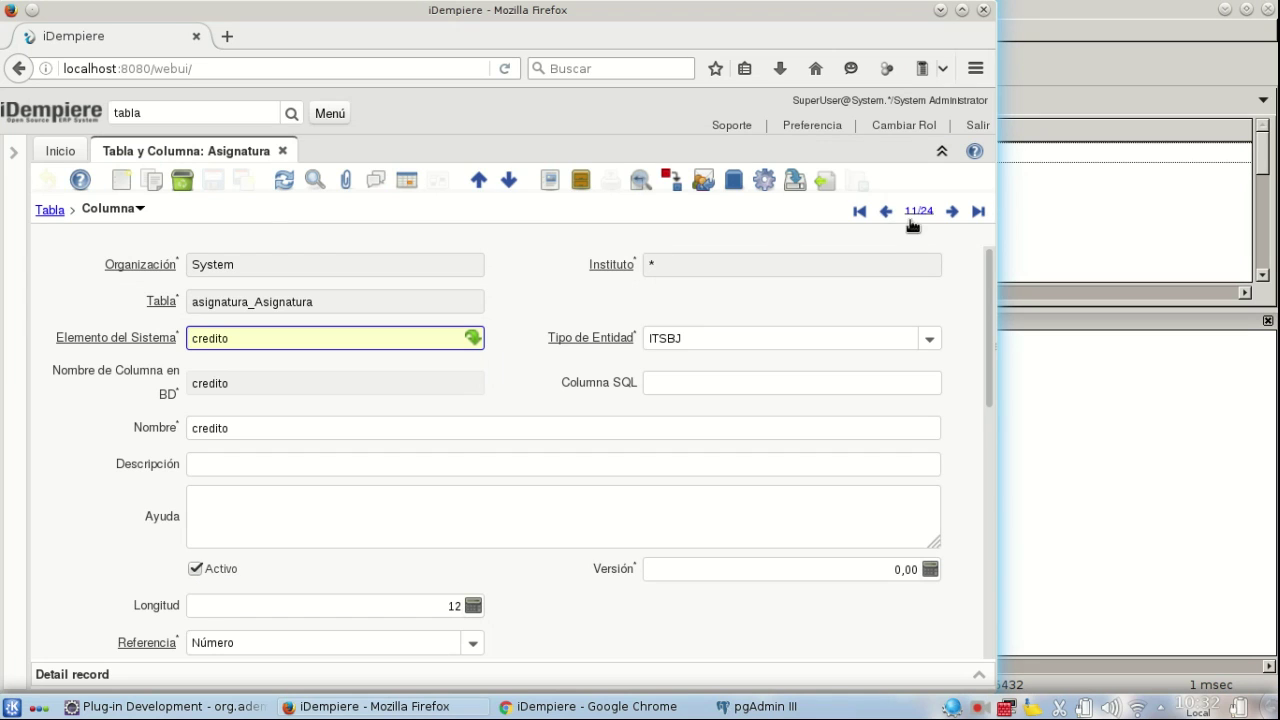
left_click(88, 120)
left_click(372, 224)
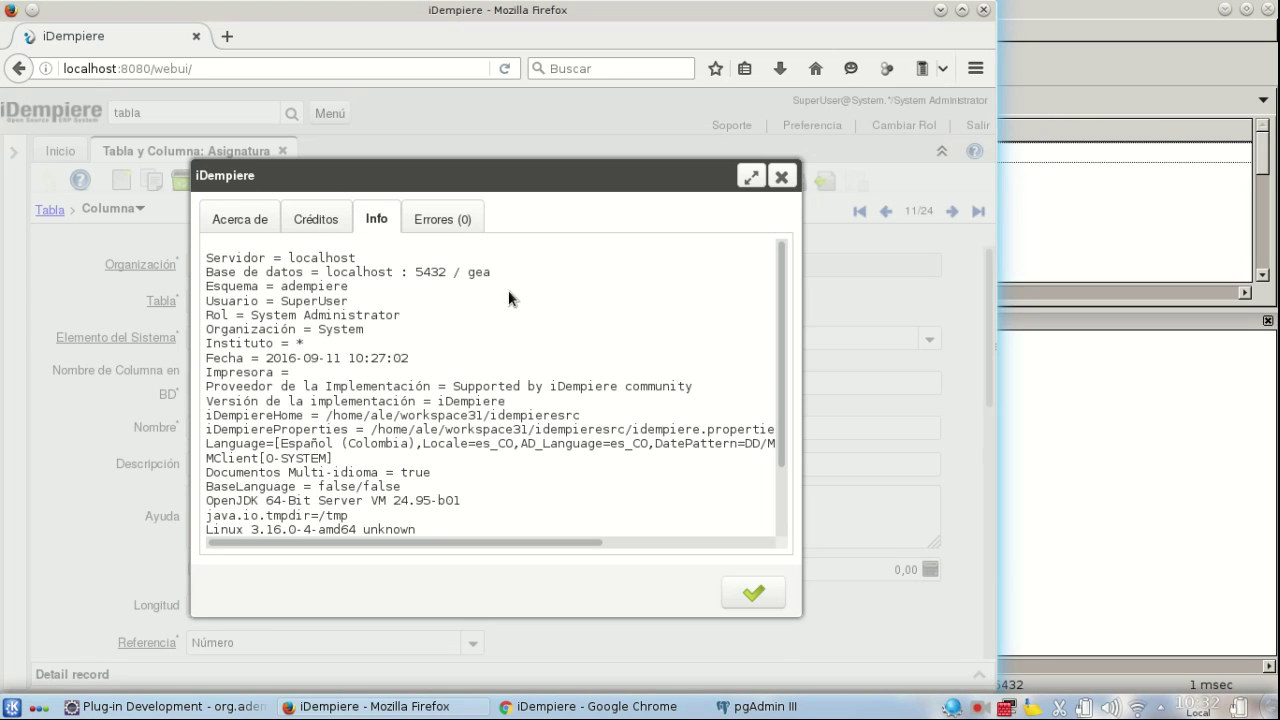
left_click(782, 178)
- Switch back to pgAdmin III, collapse Functions and Views in the adempiere schema, and expand Tables
key("alt+Tab")
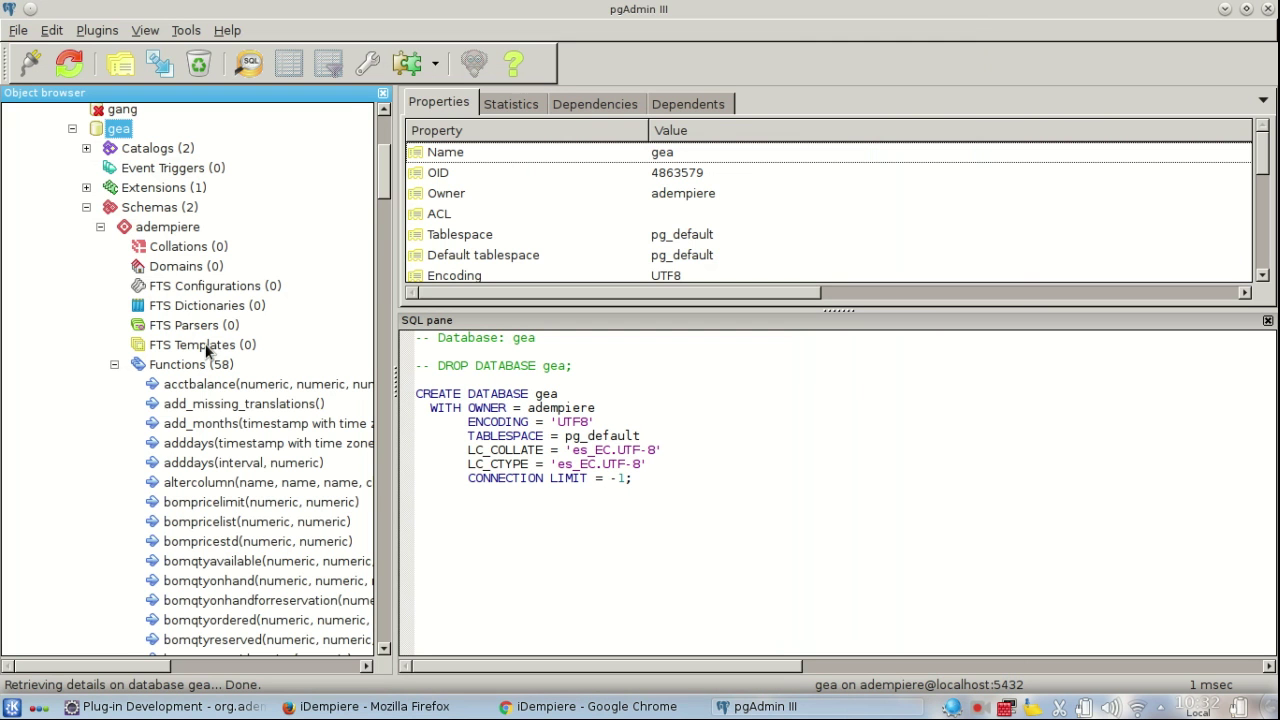
left_click(114, 364)
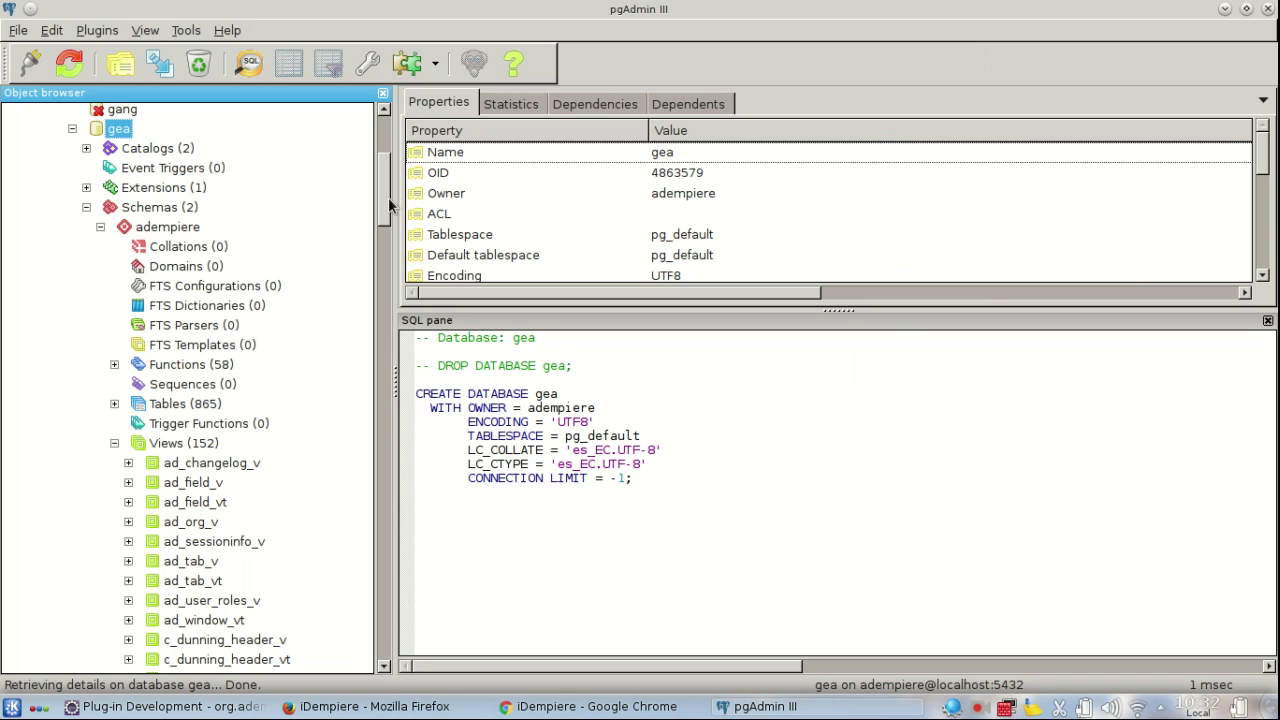
left_click_drag(388, 197, 394, 220)
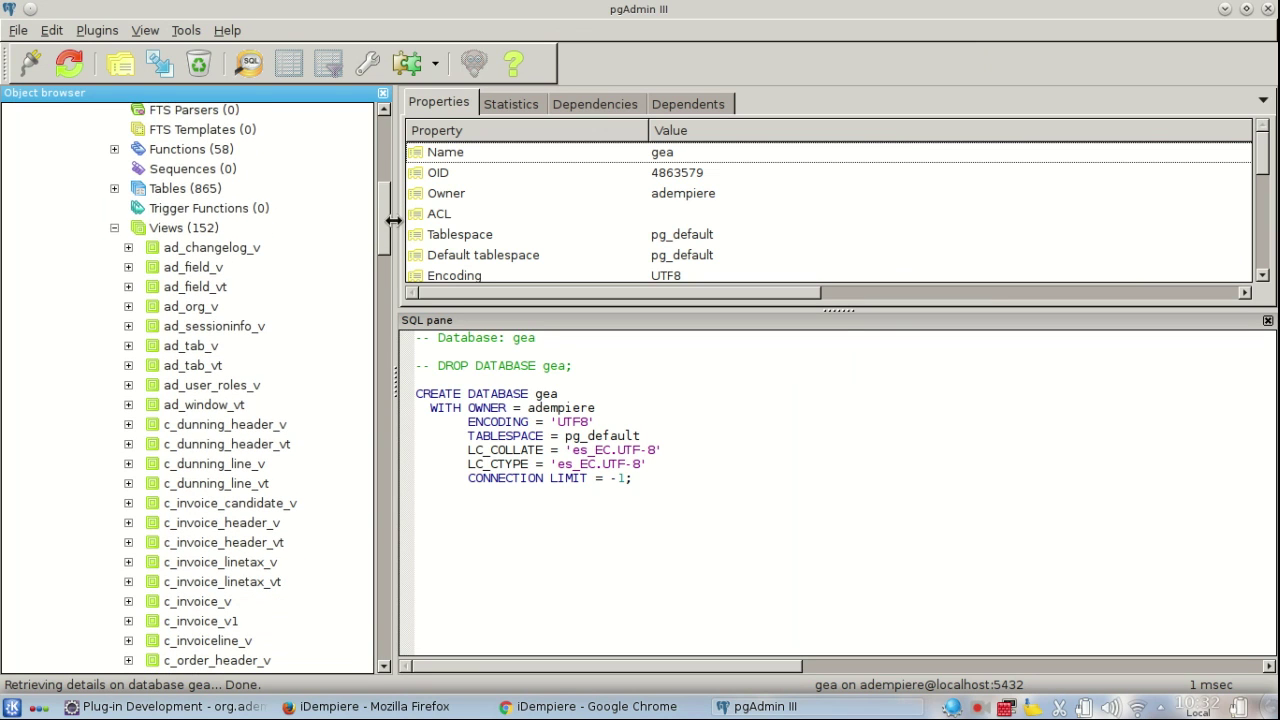
left_click(114, 228)
left_click(114, 188)
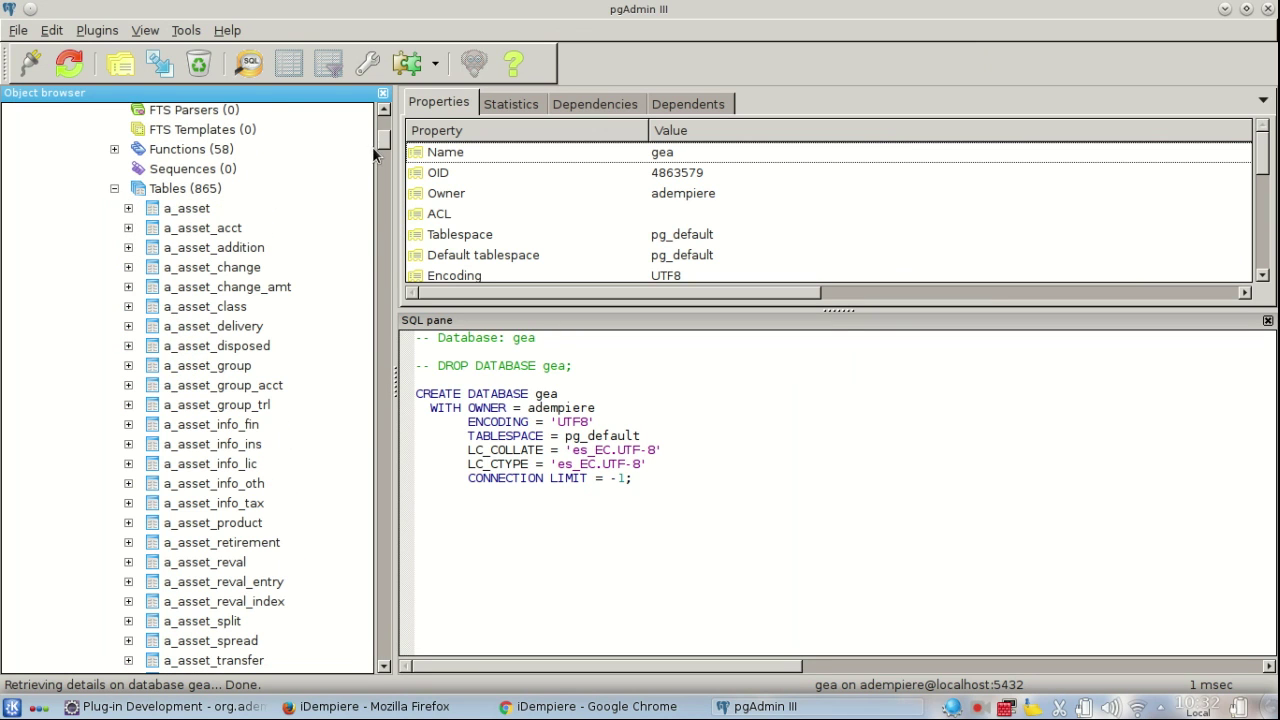
- Select the asignatura table and highlight the credito column's definition in its SQL
left_click_drag(381, 142, 386, 303)
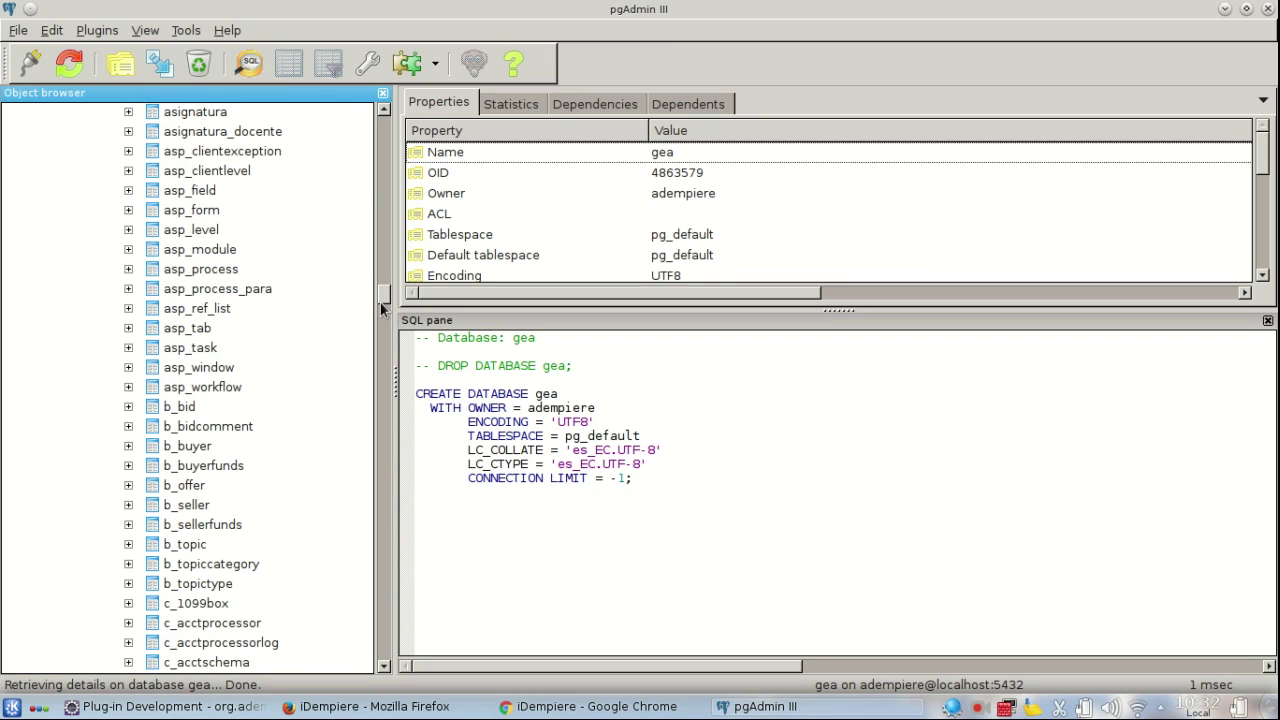
left_click(211, 114)
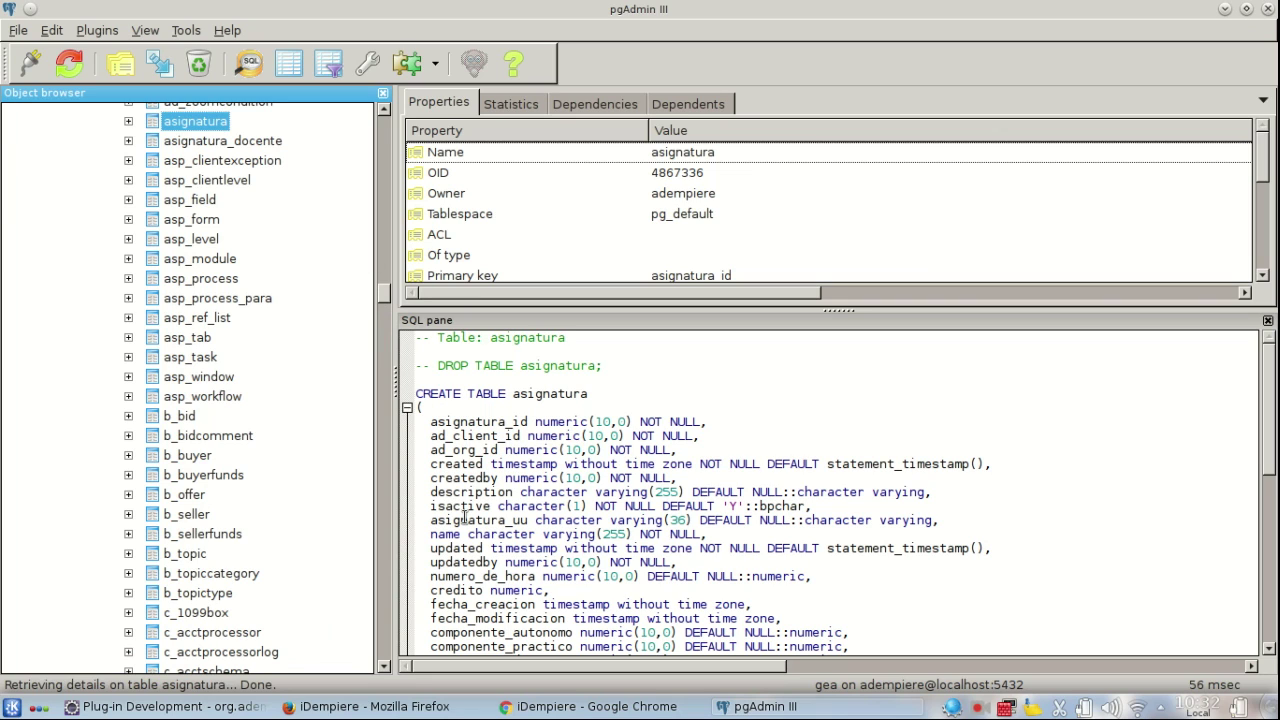
left_click_drag(431, 591, 552, 591)
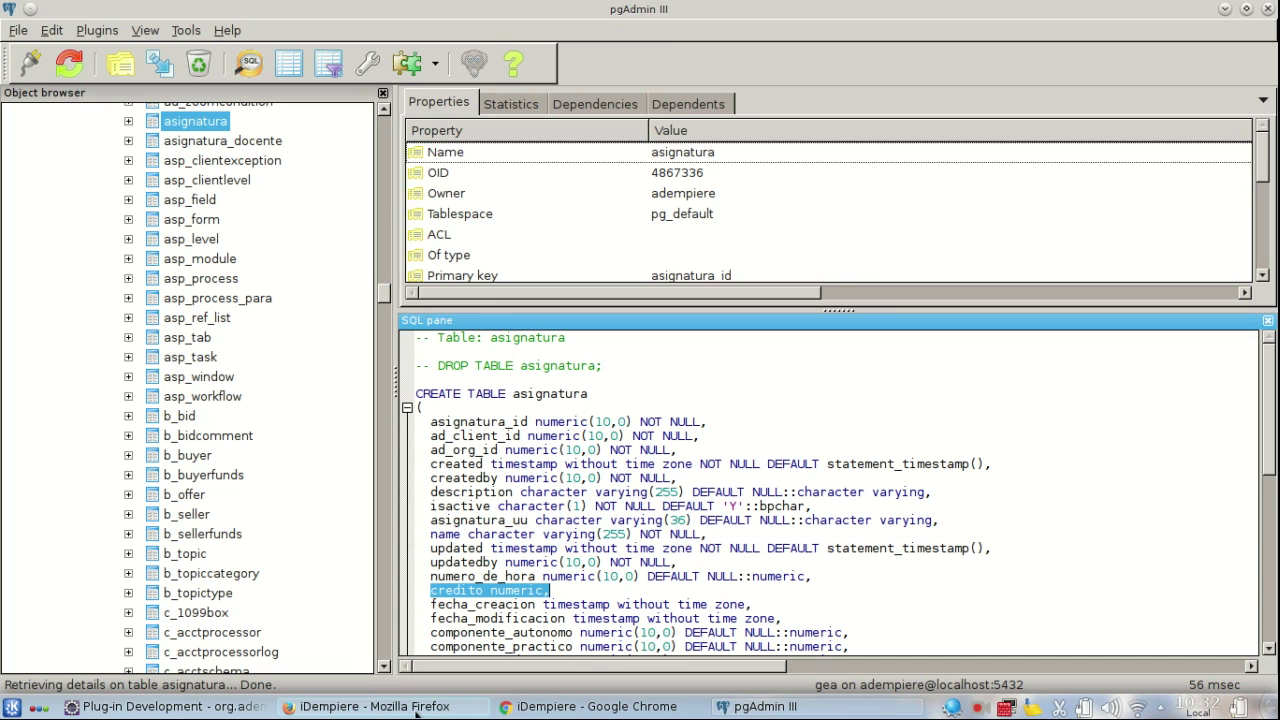
- View the asignatura table's data with all rows and examine the numero_de_hora and credito columns of the Matematica row
left_click(300, 62)
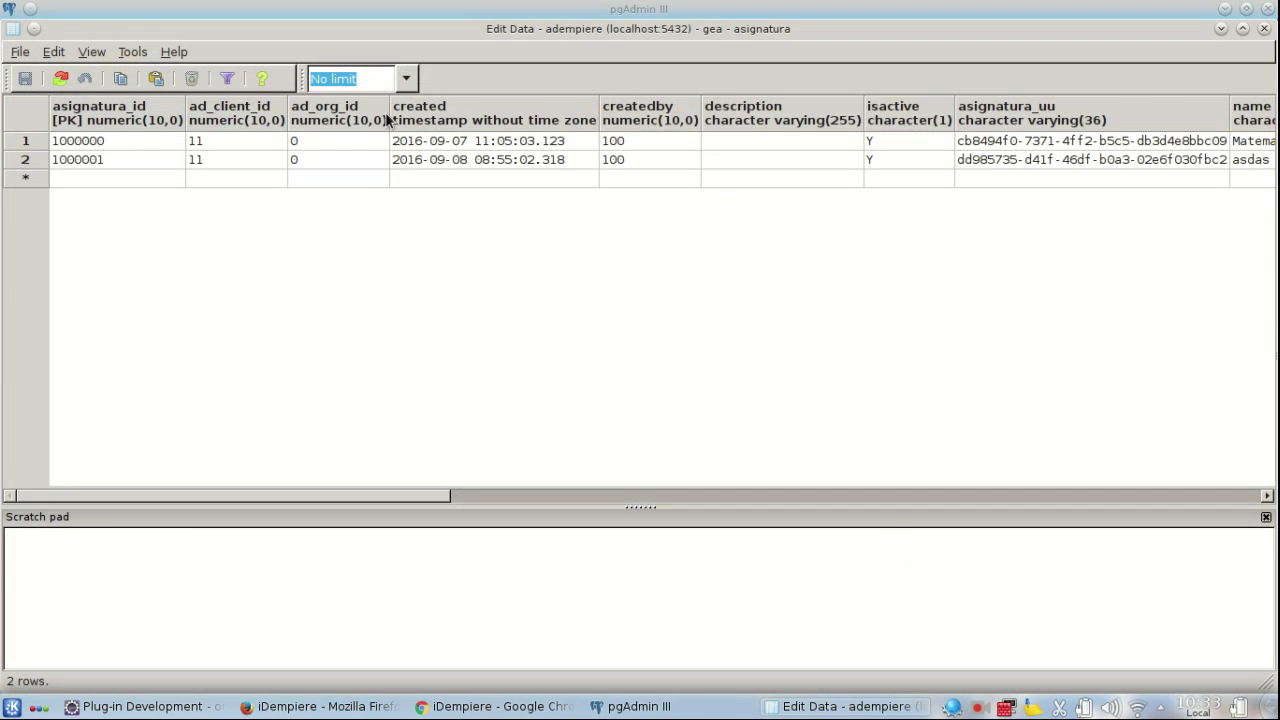
left_click(857, 160)
key("Right")
key("Right")
key("Right")
key("Right")
key("Right")
key("Right")
key("Right")
key("Right")
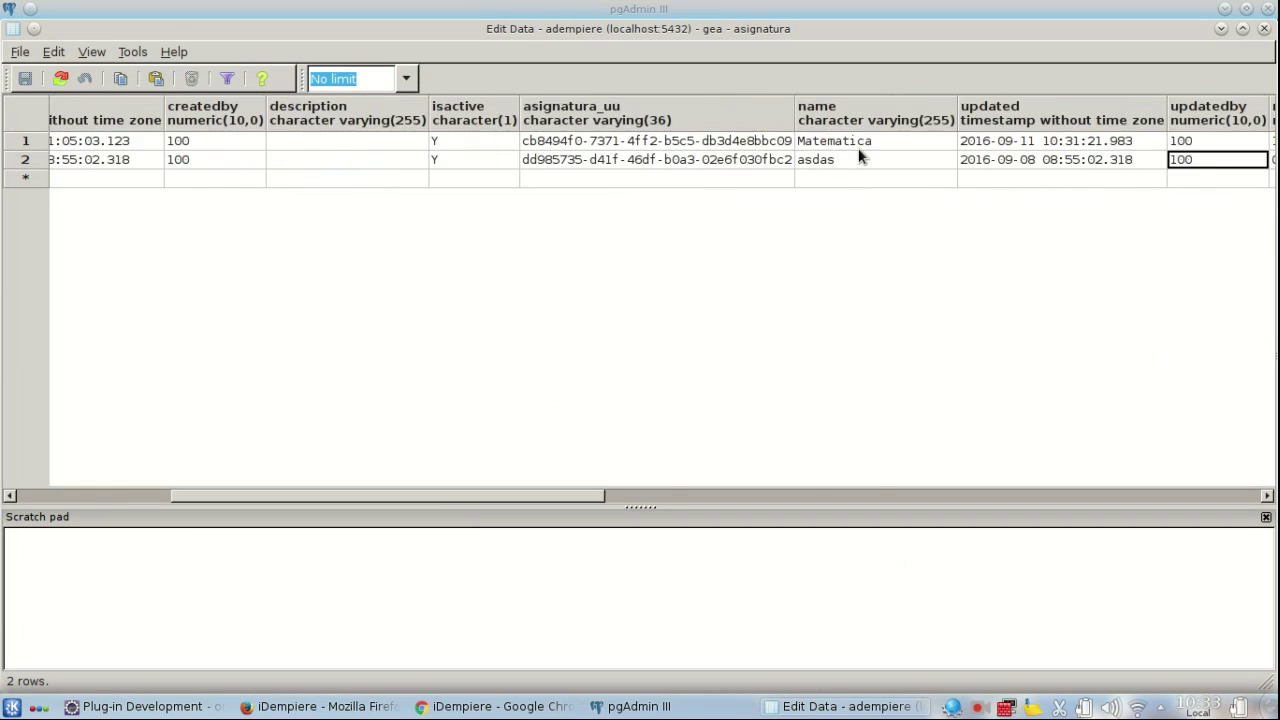
key("Right")
key("Right")
key("Right")
key("Right")
key("Right")
key("Right")
key("Right")
key("Right")
key("Right")
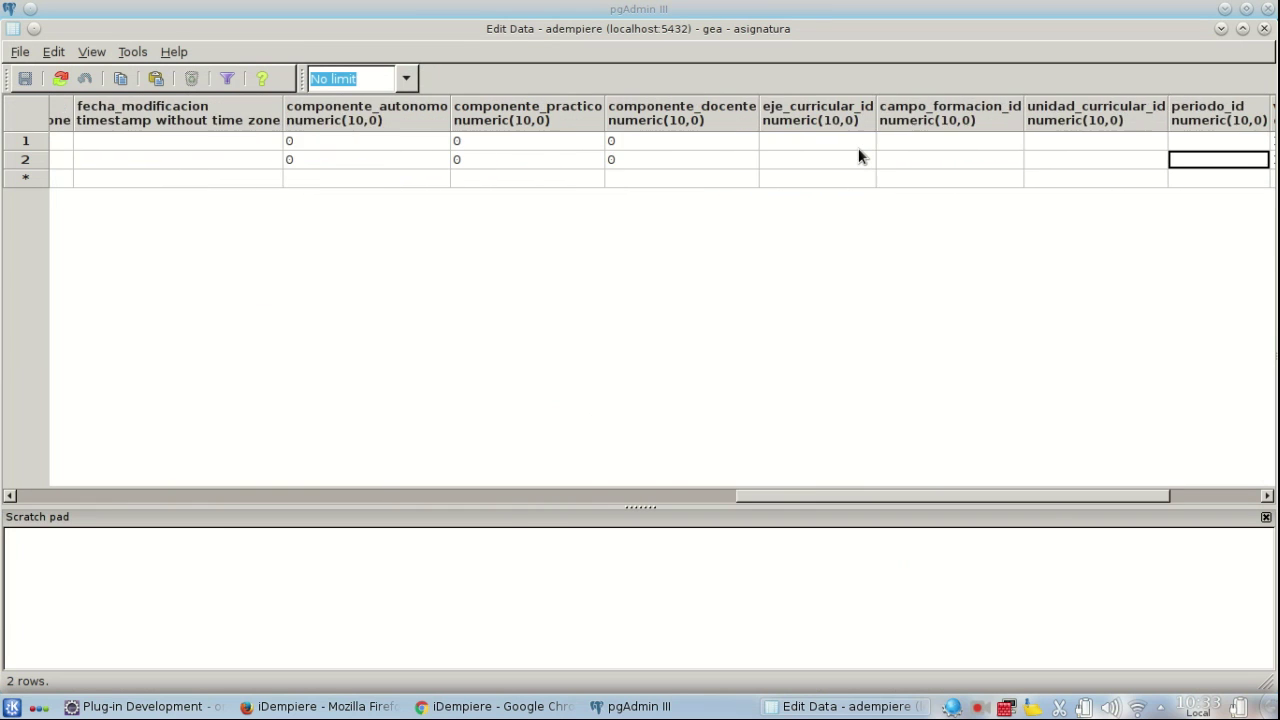
key("Right")
key("Left")
key("Left")
key("Left")
key("Left")
key("Left")
key("Left")
key("Left")
key("Left")
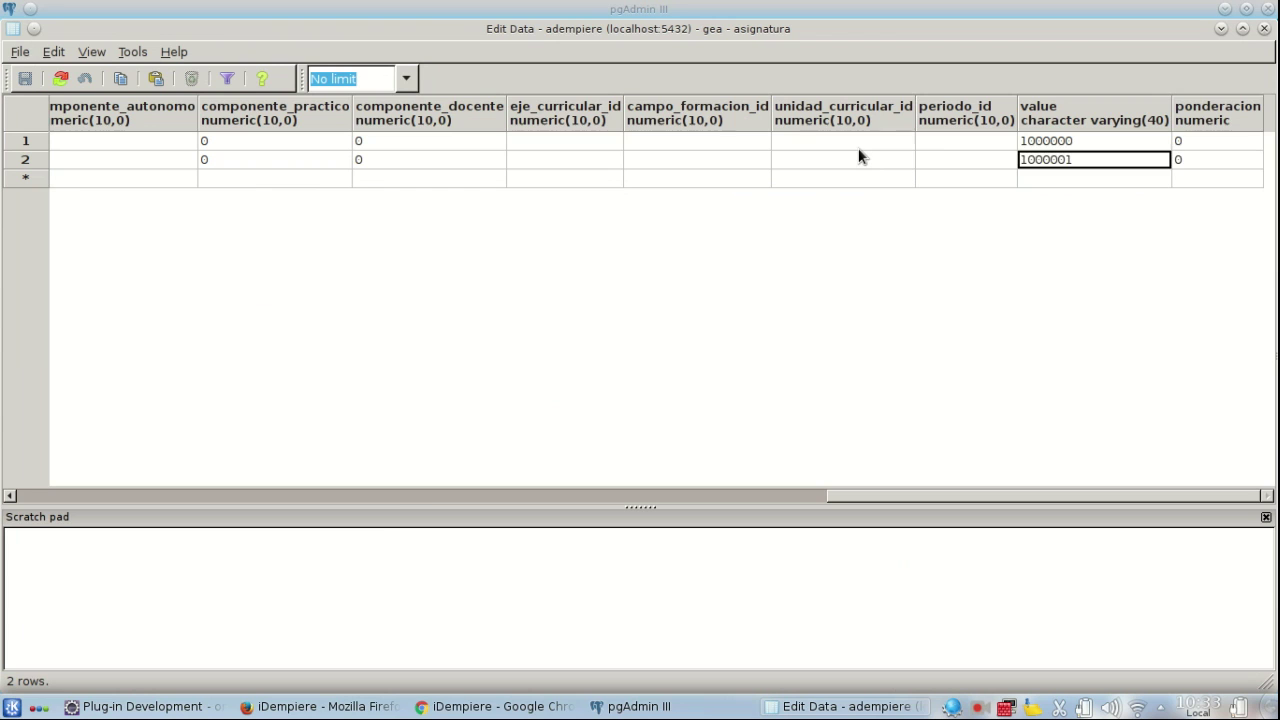
key("Left")
key("Left")
key("Left")
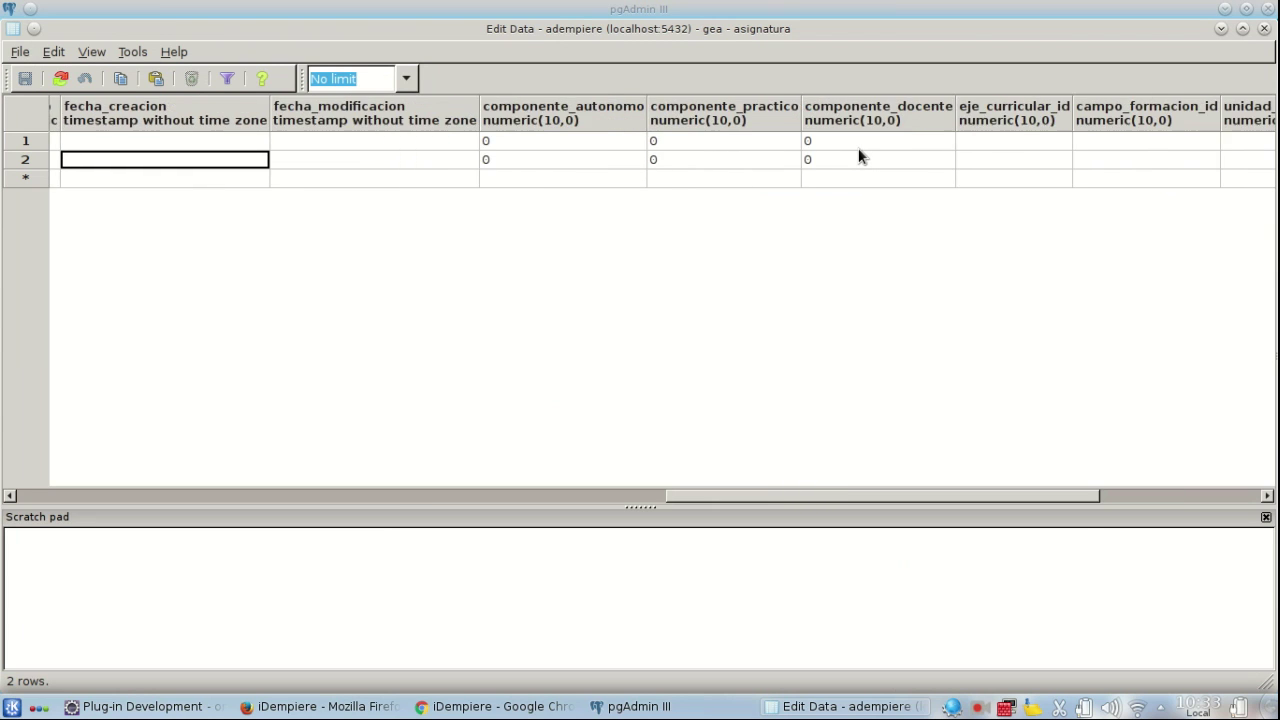
key("Up")
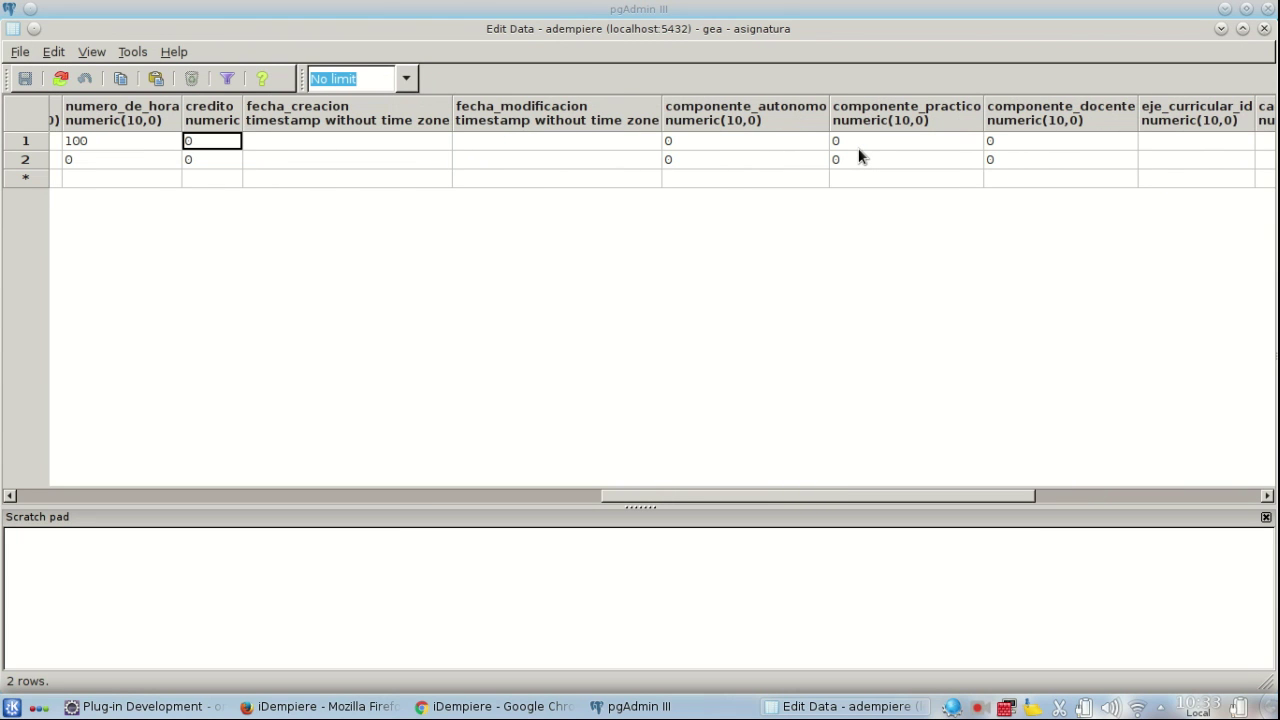
key("ctrl+space")
left_click(626, 178)
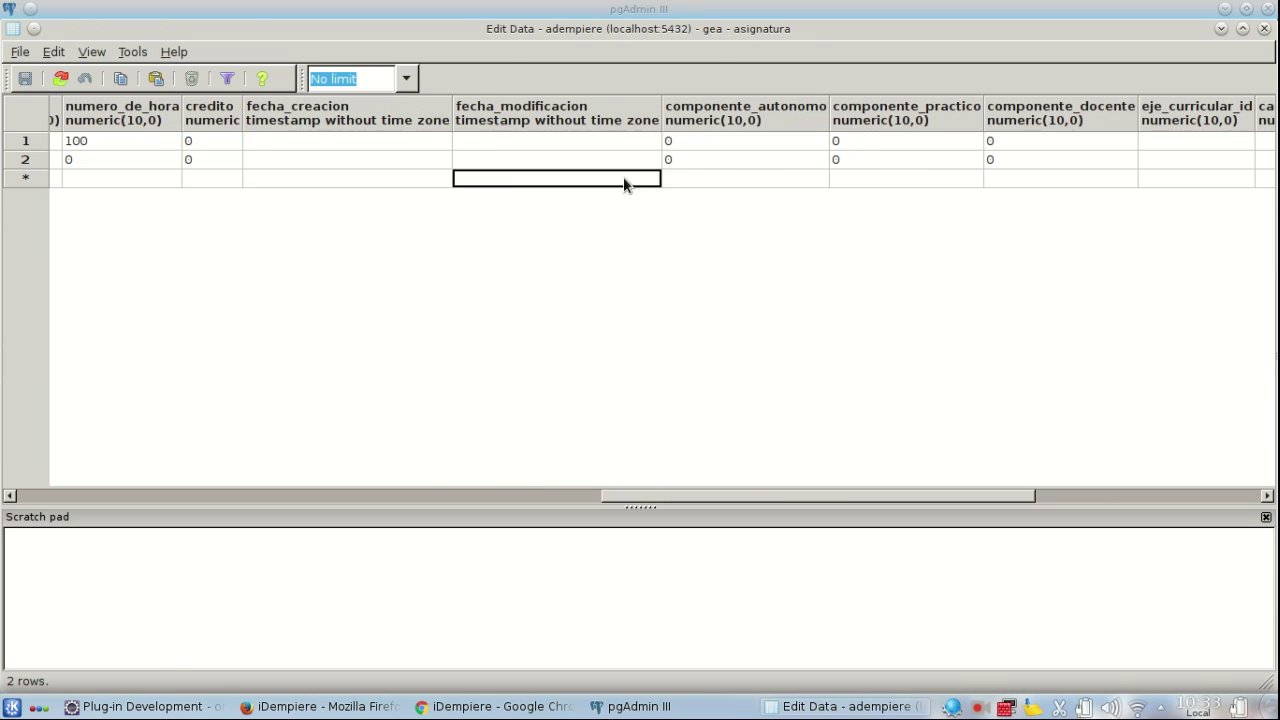
- Switch to iDempiere in Chrome, set the Matematica subject's Crédito to 2, and save the record
key("alt+Tab")
key("alt+Tab")
key("alt+Tab")
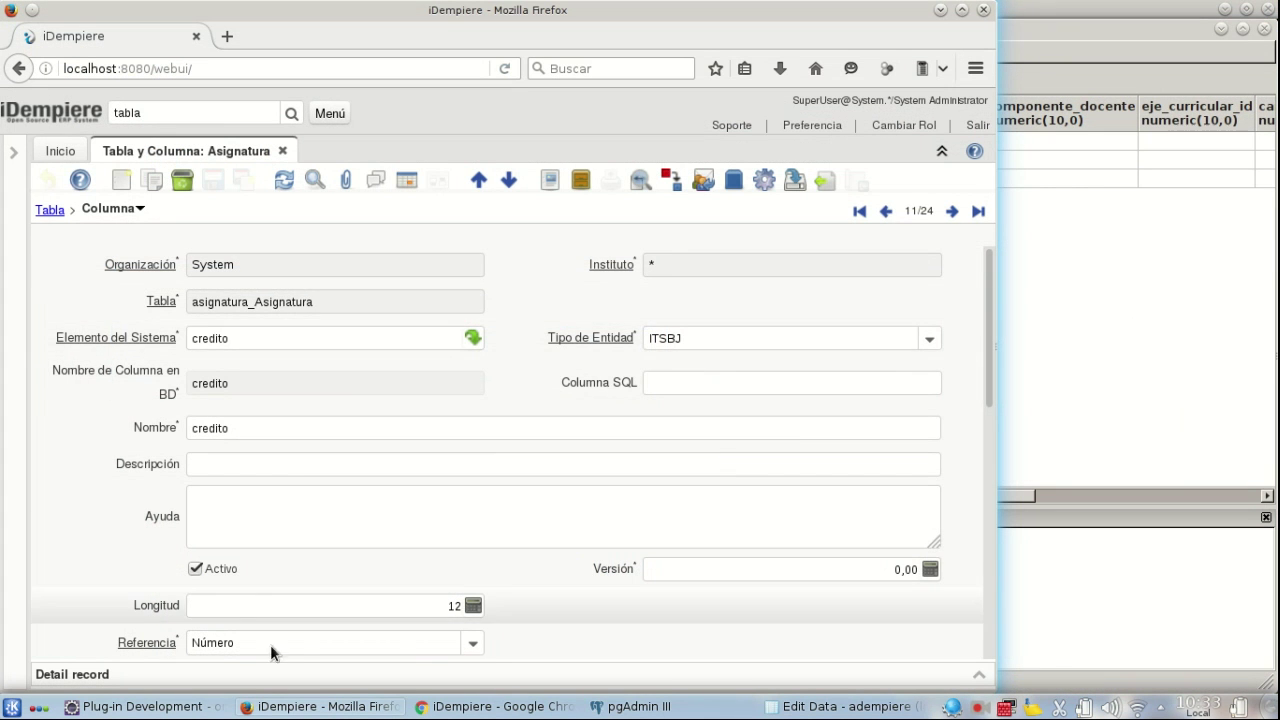
left_click(492, 706)
left_click(850, 404)
type("2")
key("Tab")
left_click(426, 172)
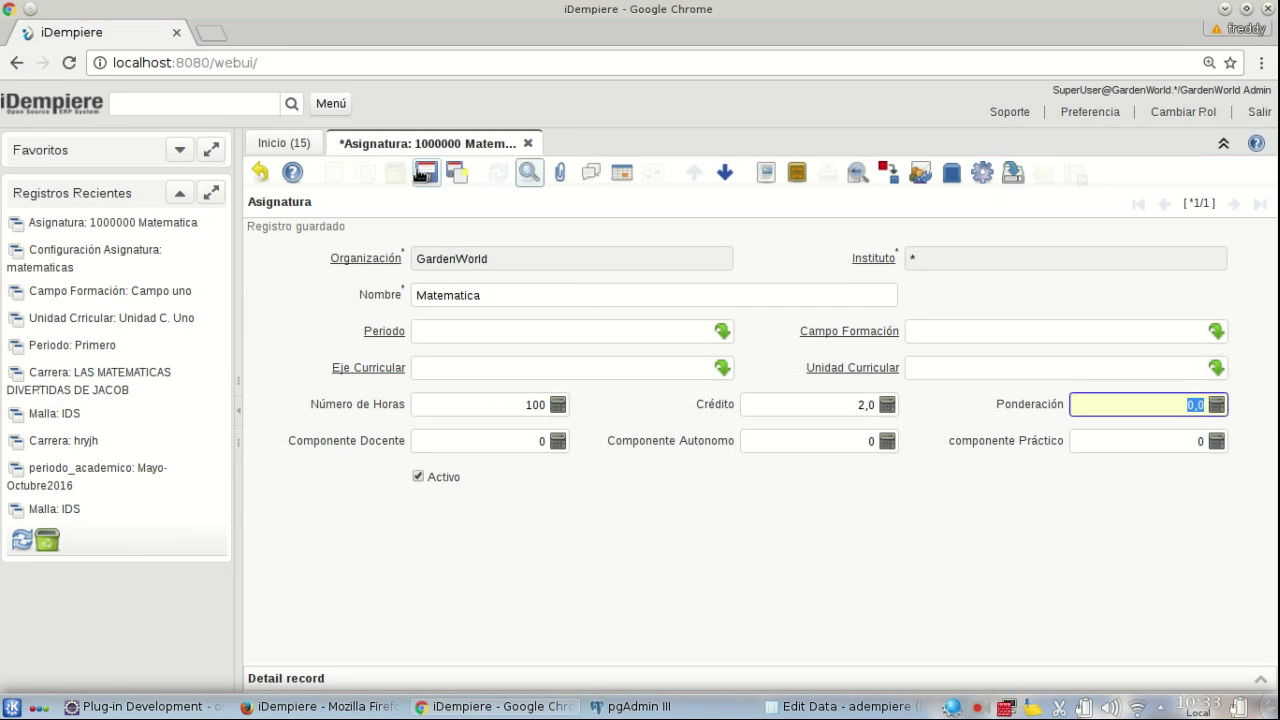
- Return to pgAdmin's asignatura data, refresh it, and inspect the credito value stored for Matematica
left_click(845, 706)
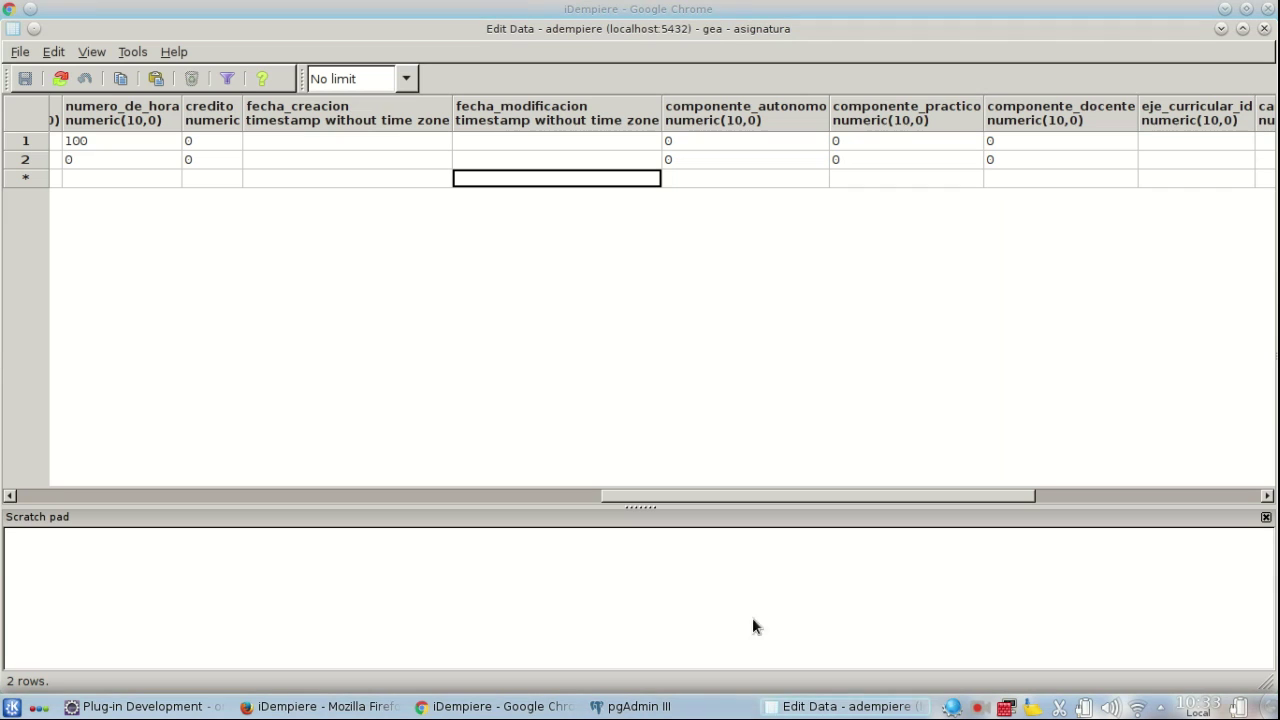
left_click(70, 78)
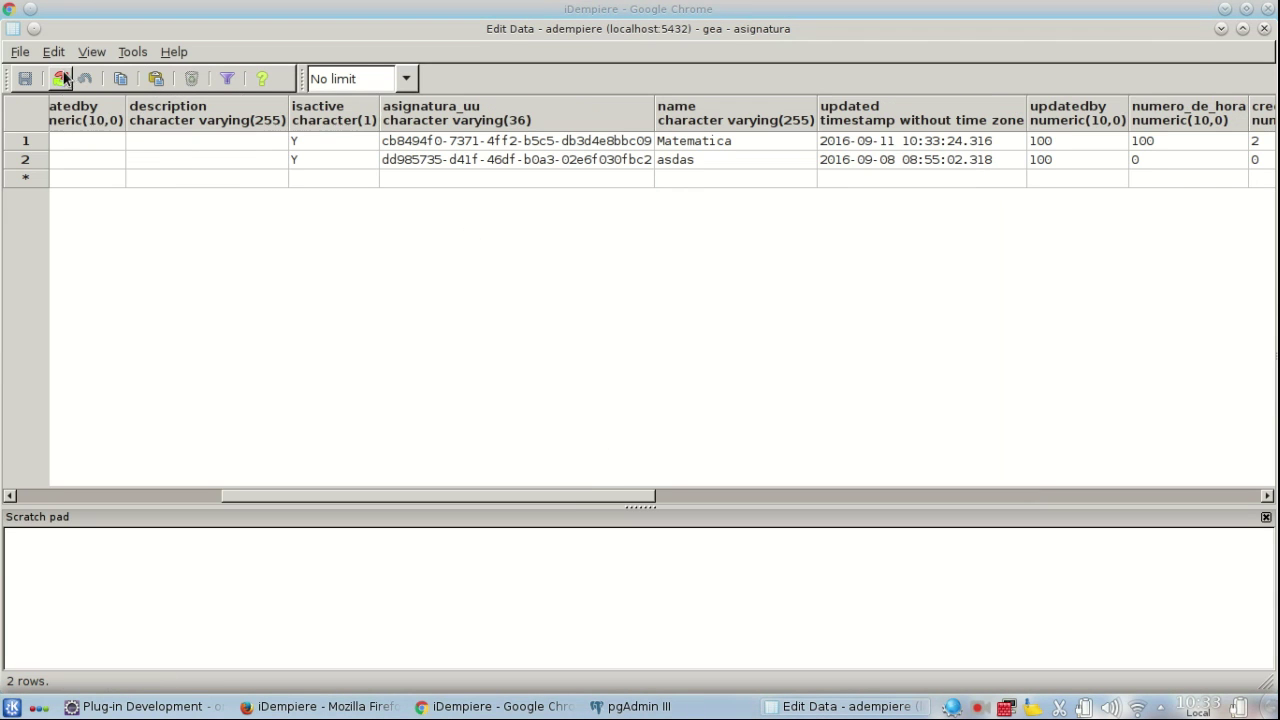
left_click(1254, 143)
left_click_drag(612, 496, 648, 496)
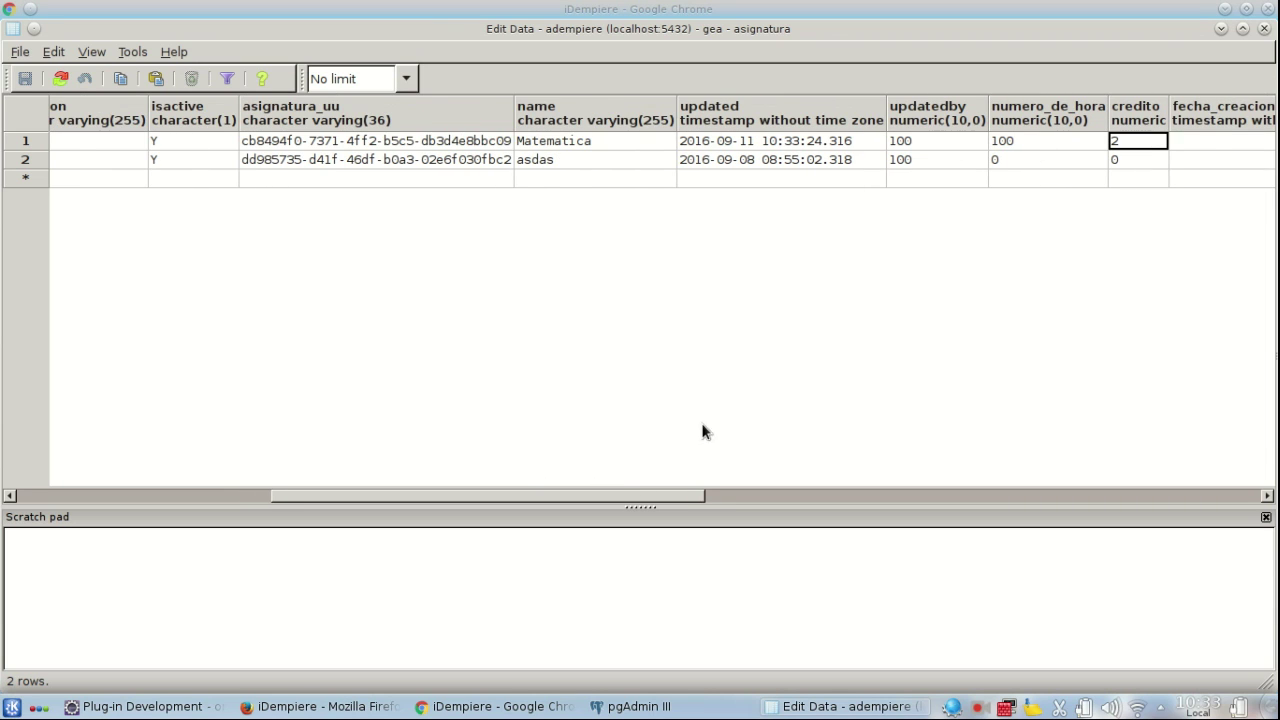
- Switch to iDempiere in Firefox, set the credito column's Columna SQL to (SELECT 100), and save the column record
left_click(346, 707)
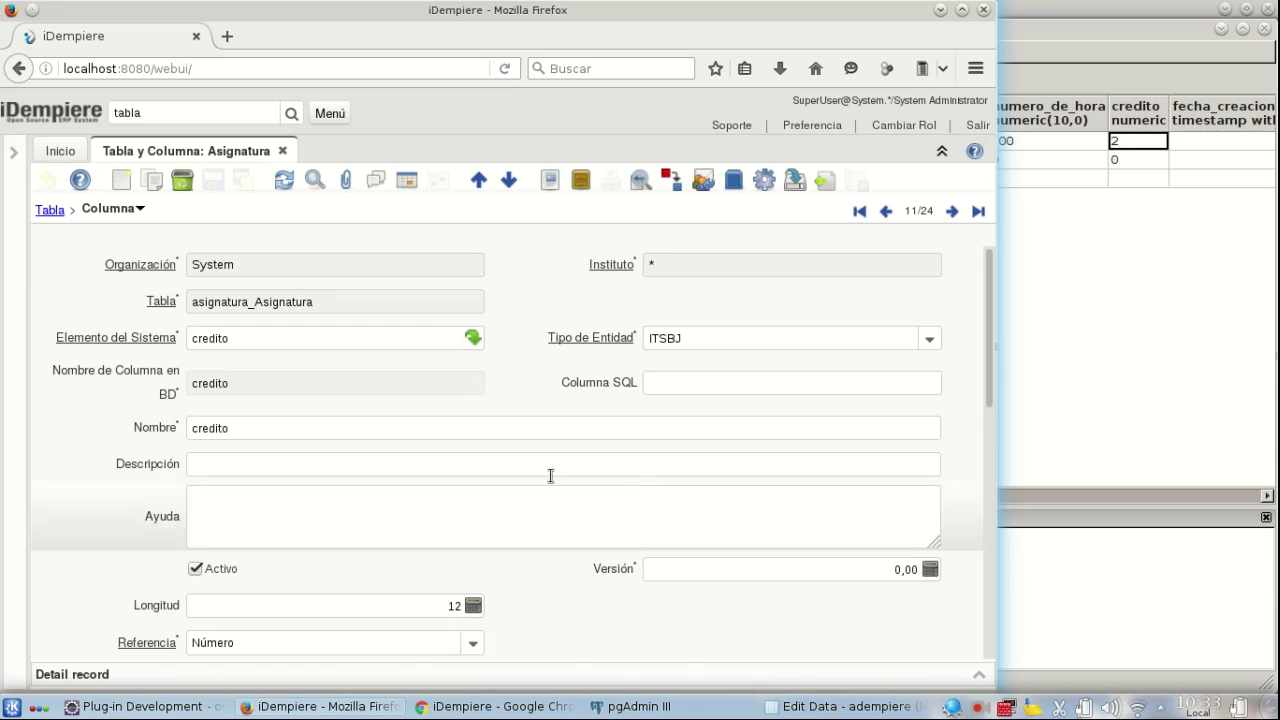
left_click(690, 380)
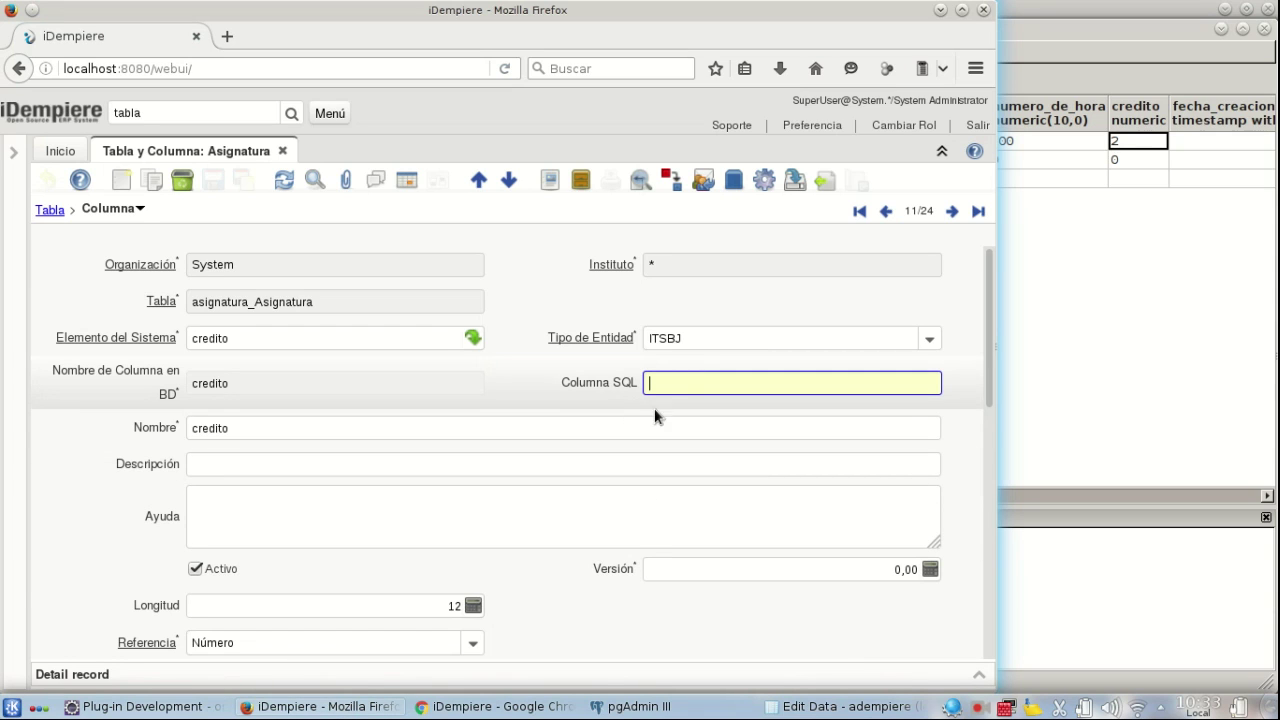
type("(")
key("Tab")
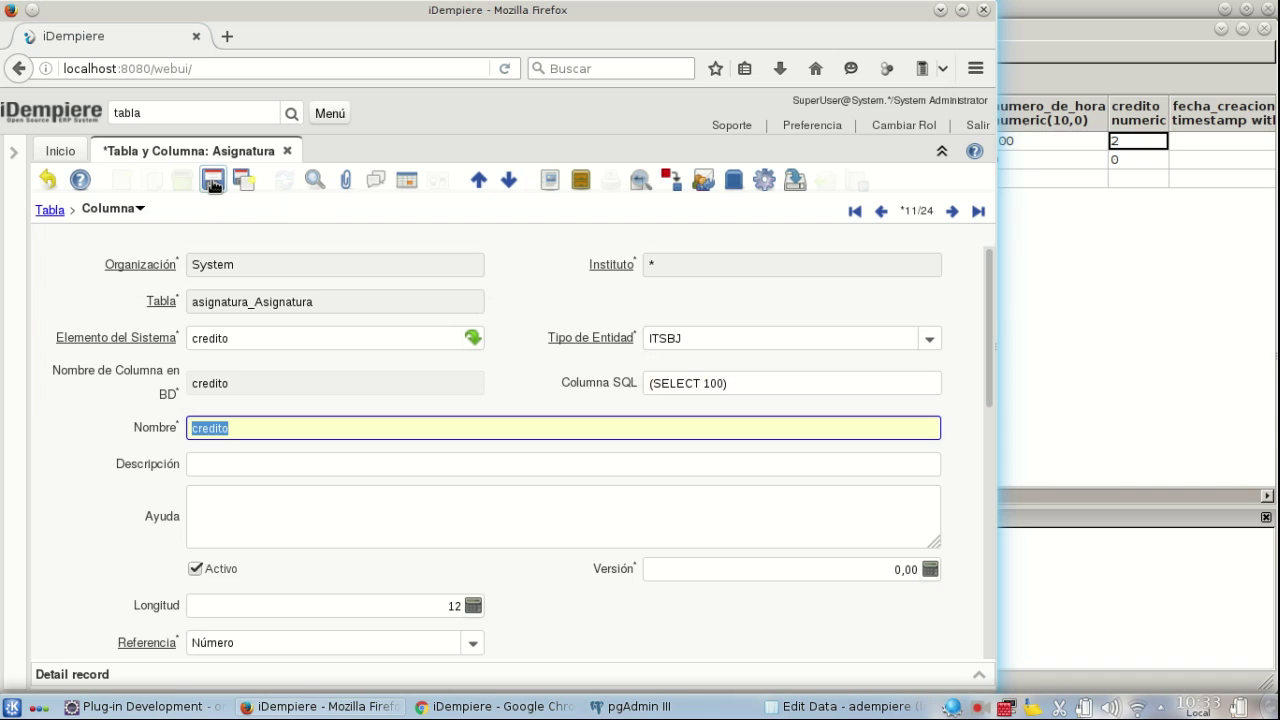
left_click(211, 181)
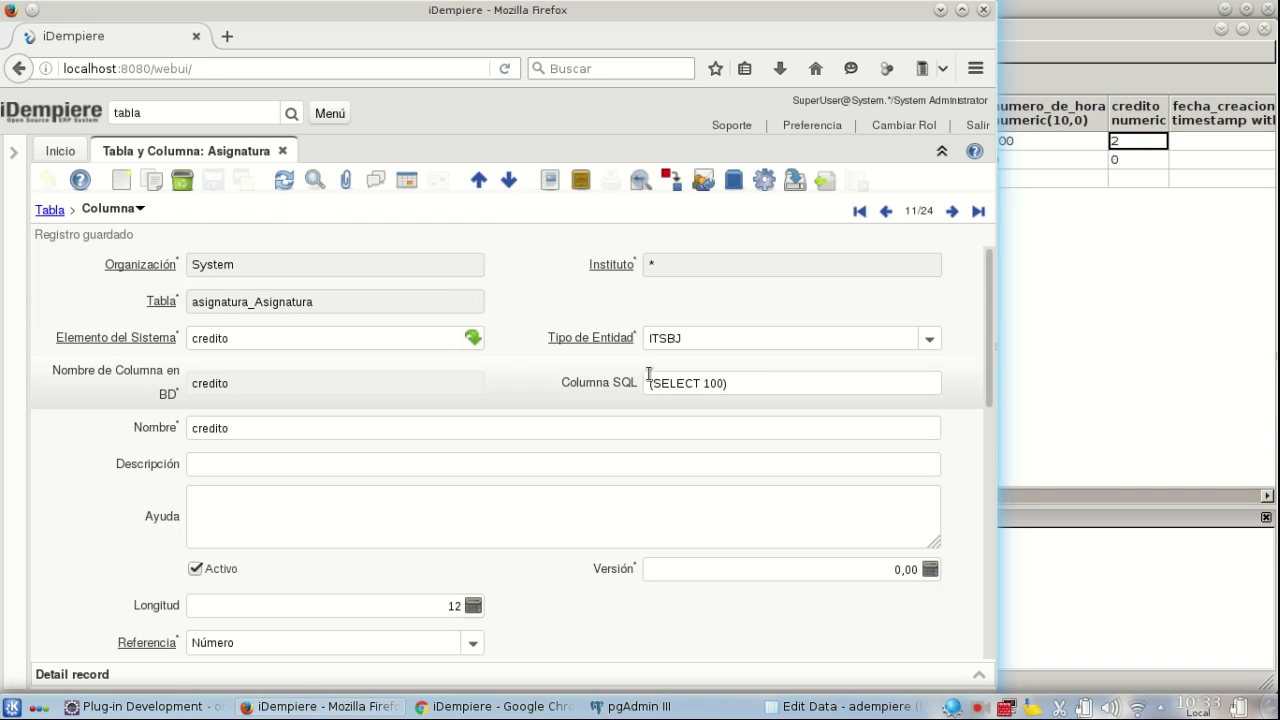
- Switch back to the asignatura data in pgAdmin, reload the rows, and recheck Matematica's credito after the Columna SQL change
left_click(1122, 297)
left_click(60, 78)
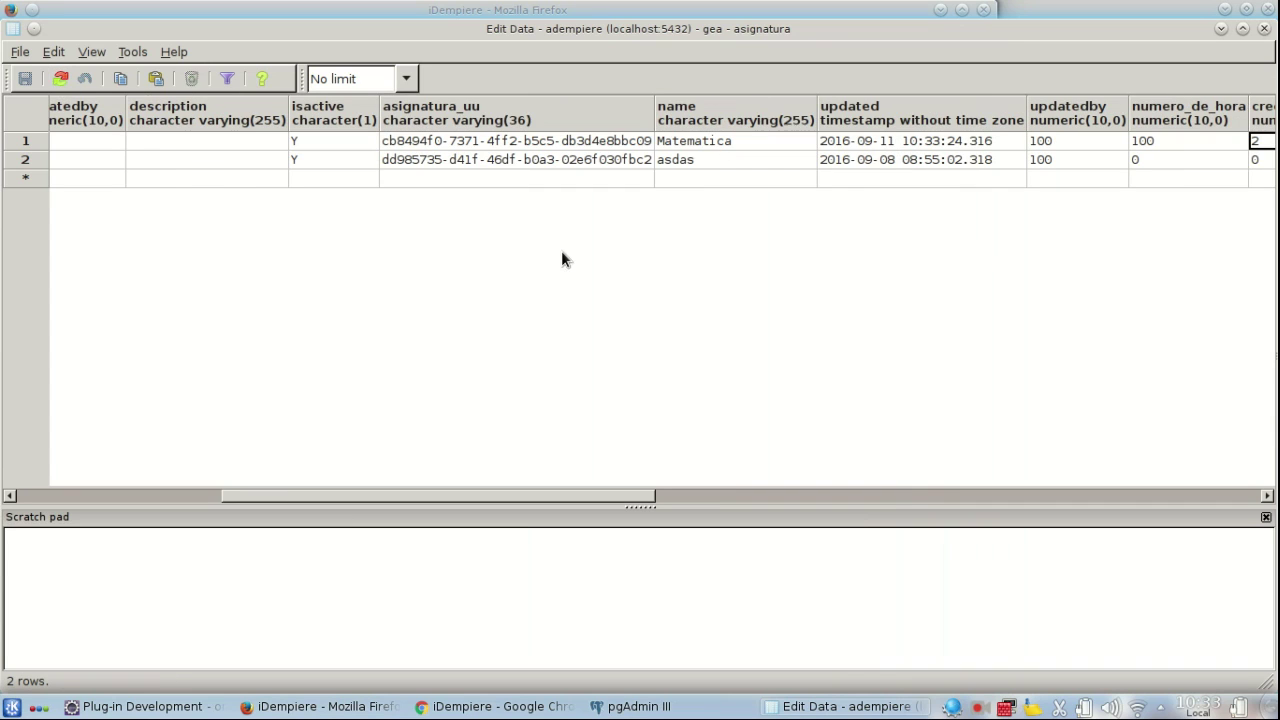
left_click_drag(543, 495, 599, 495)
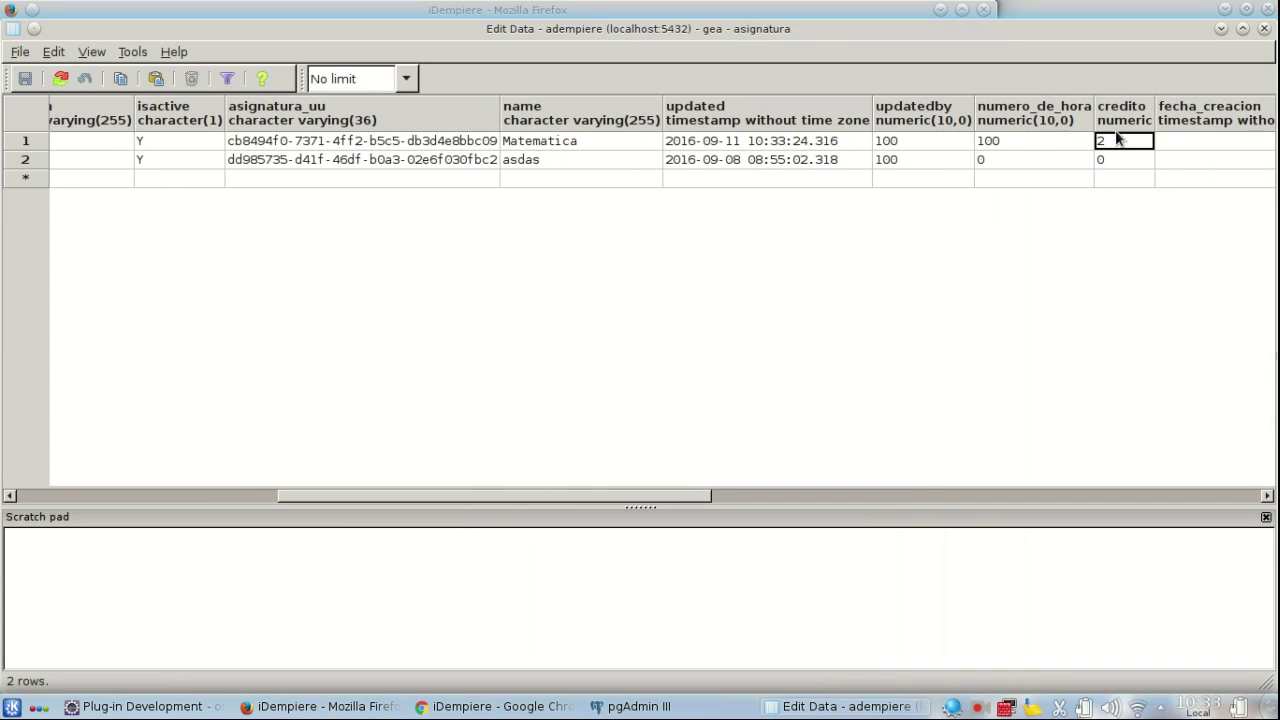
- Switch to iDempiere in Chrome, close the Asignatura window, and run the Reinicia Cache process
left_click(468, 706)
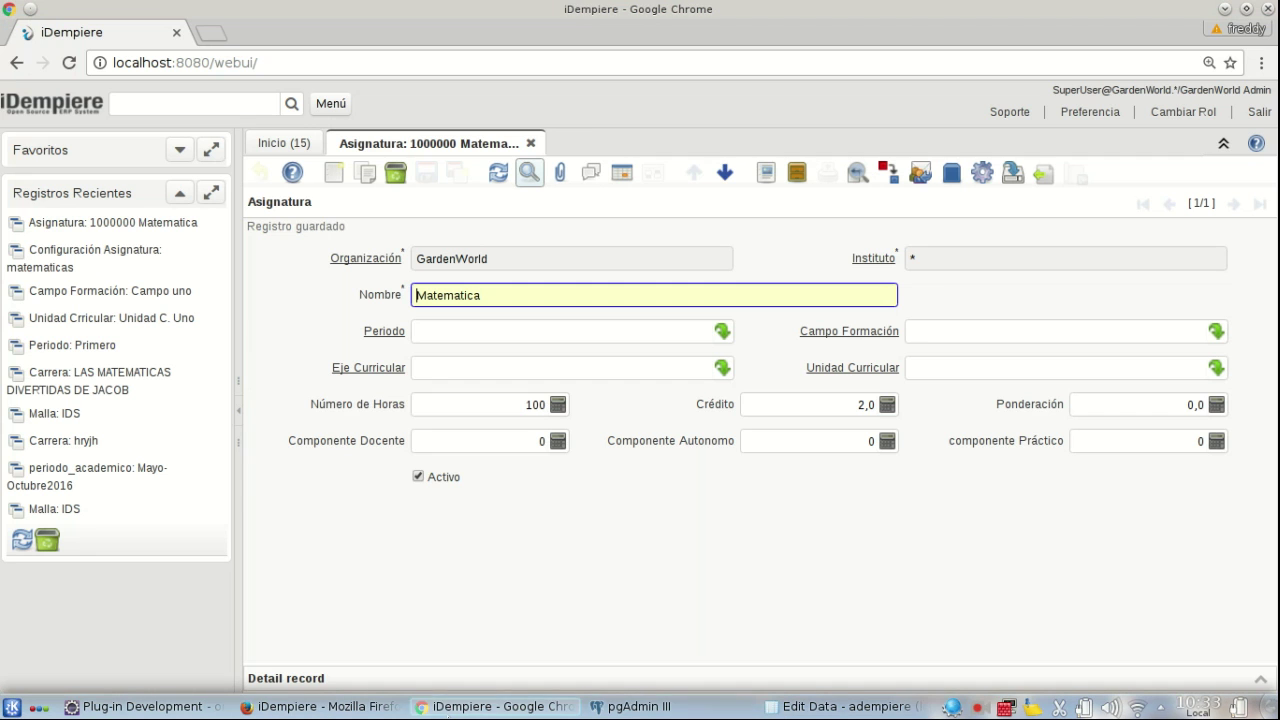
left_click(530, 143)
left_click(204, 104)
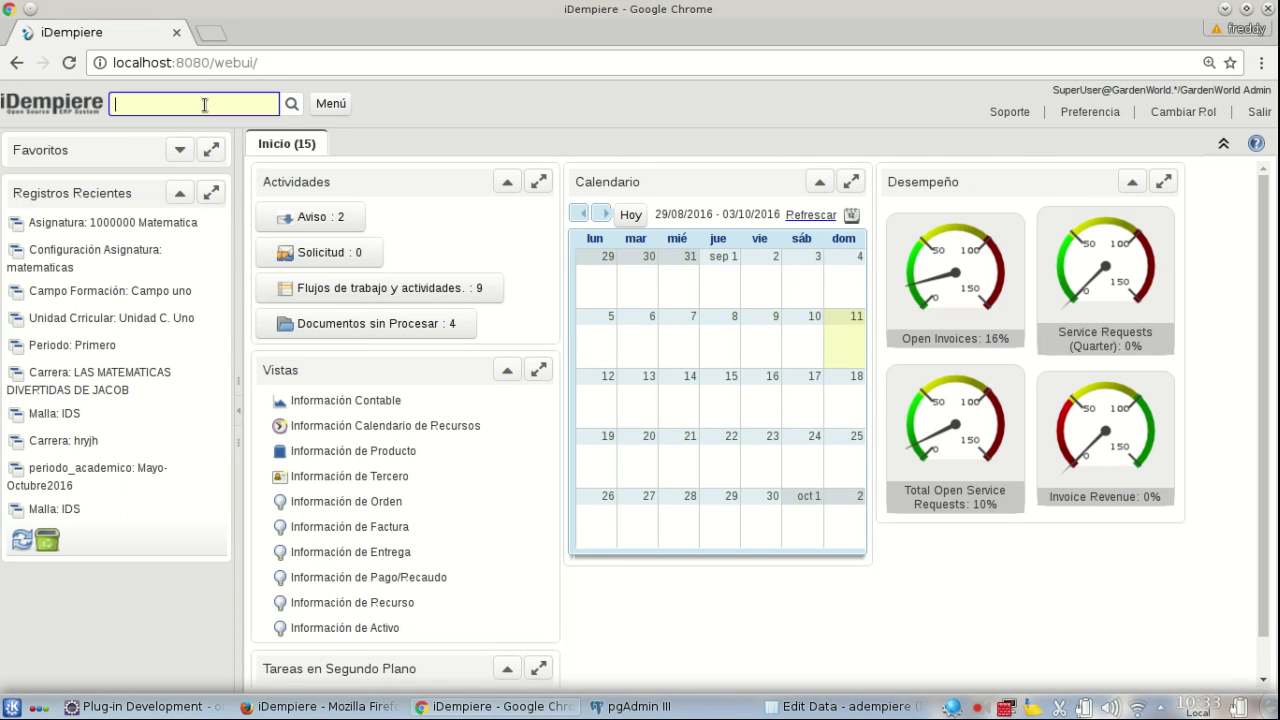
type("reic")
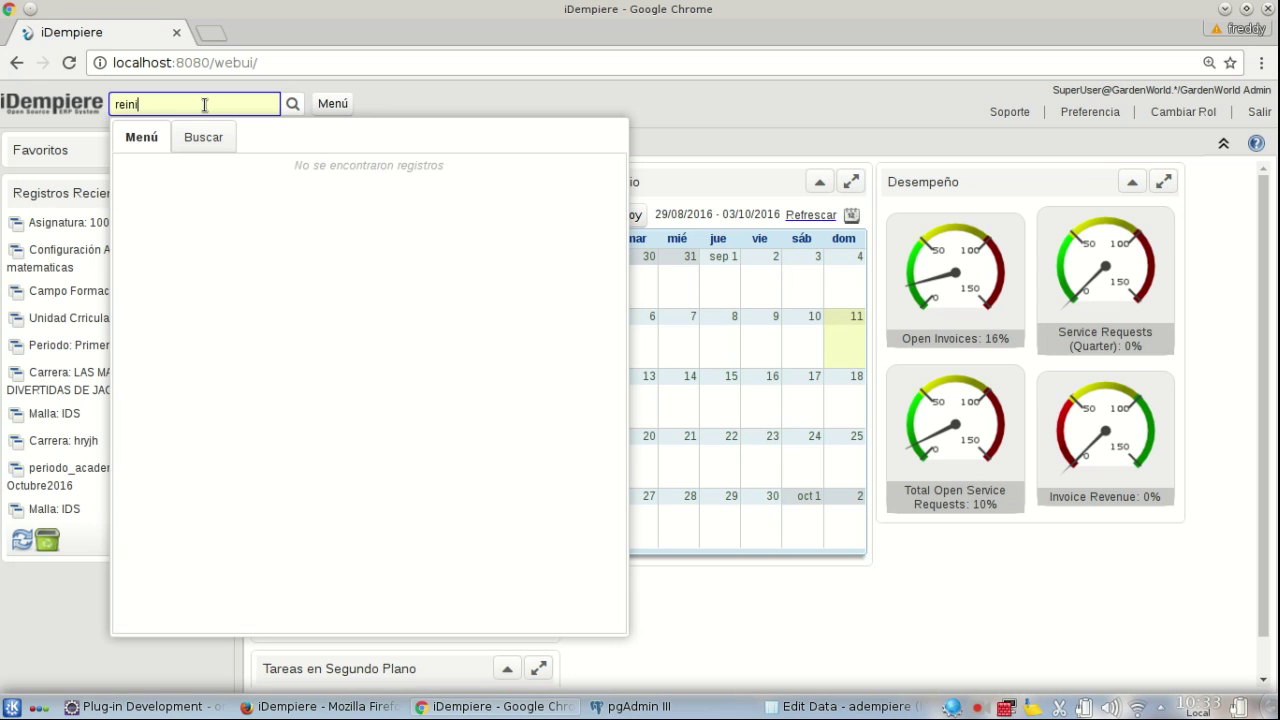
left_click(206, 205)
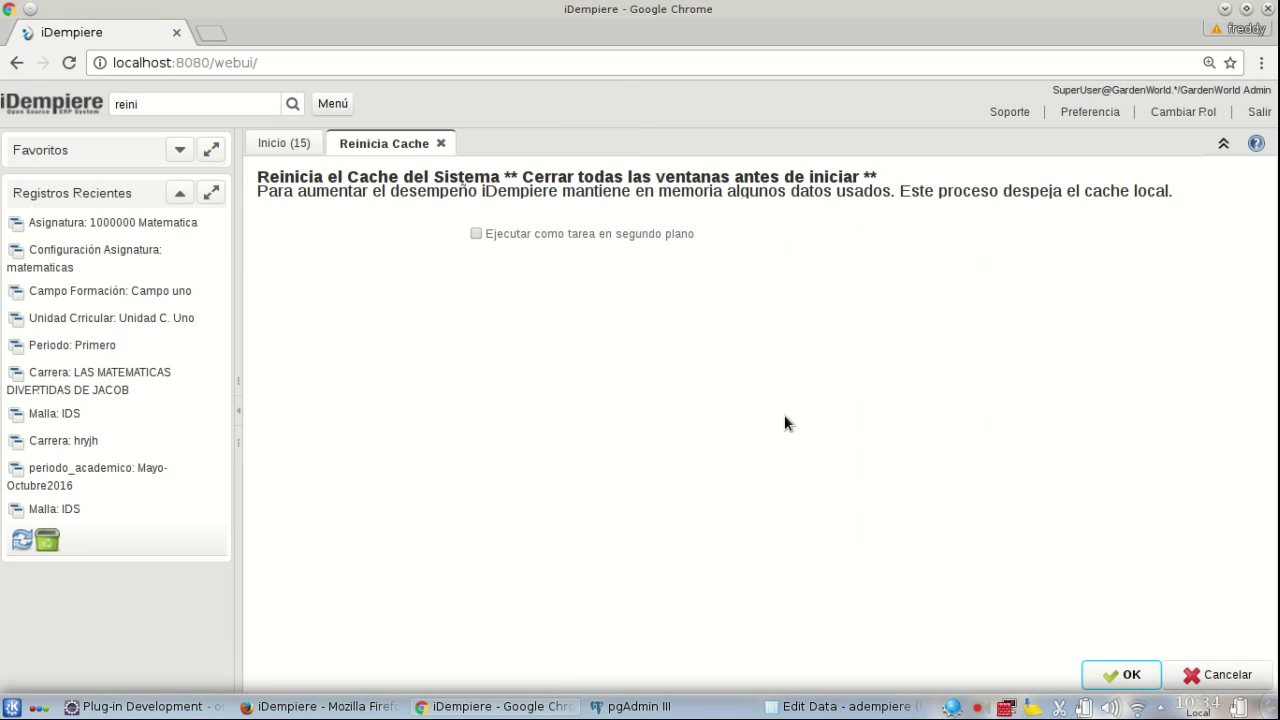
left_click(1122, 675)
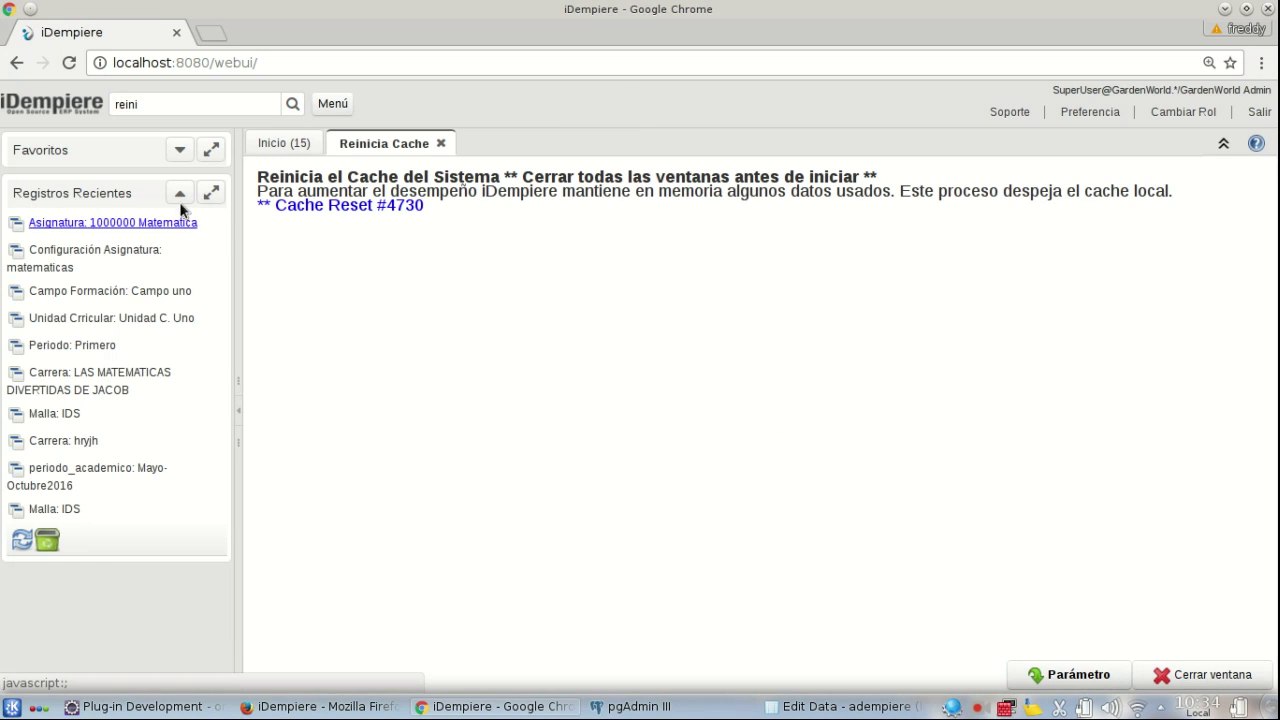
- Reopen the Matematica subject, check its Crédito field, set Número de Horas to 20, and save the record
left_click(138, 224)
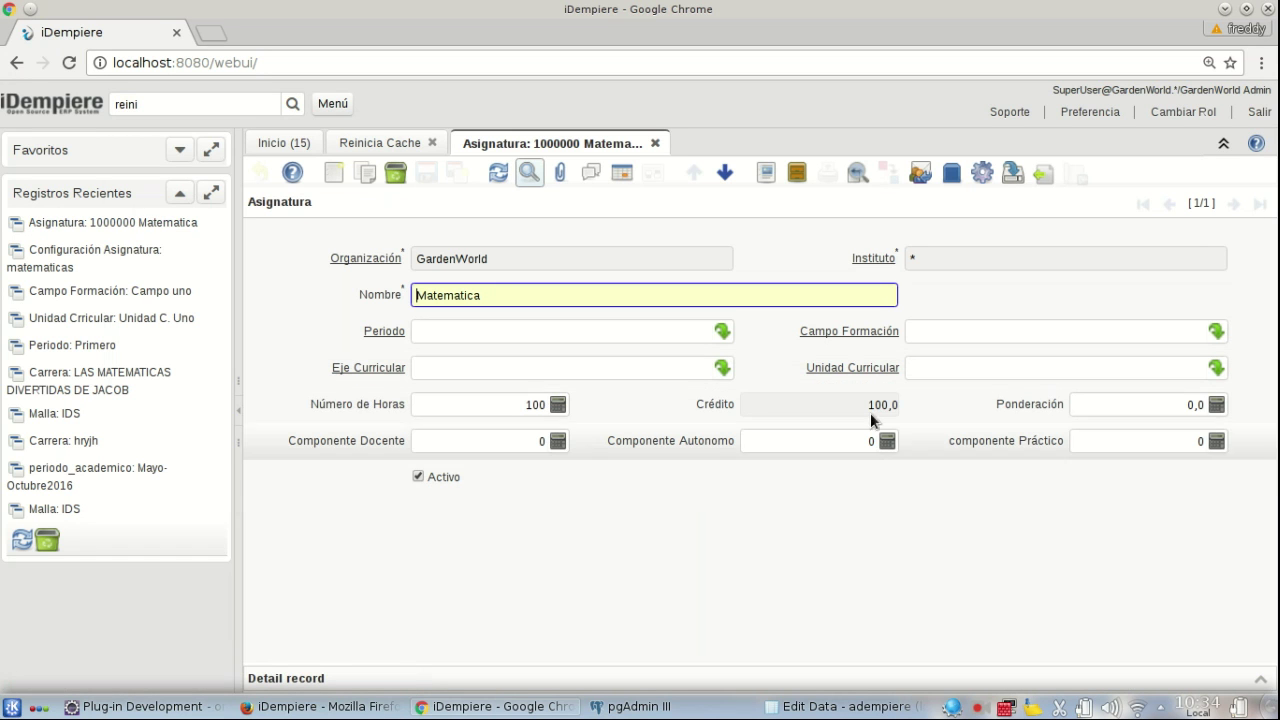
left_click_drag(866, 398, 900, 404)
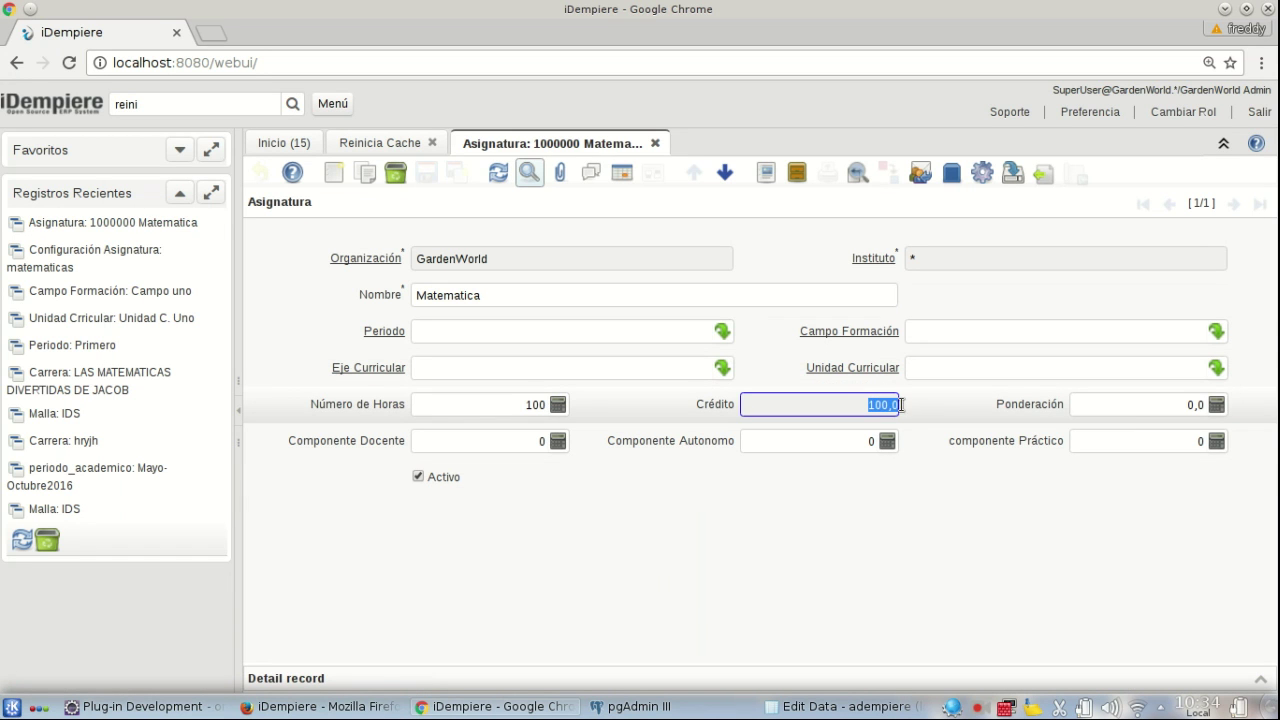
left_click_drag(506, 404, 553, 410)
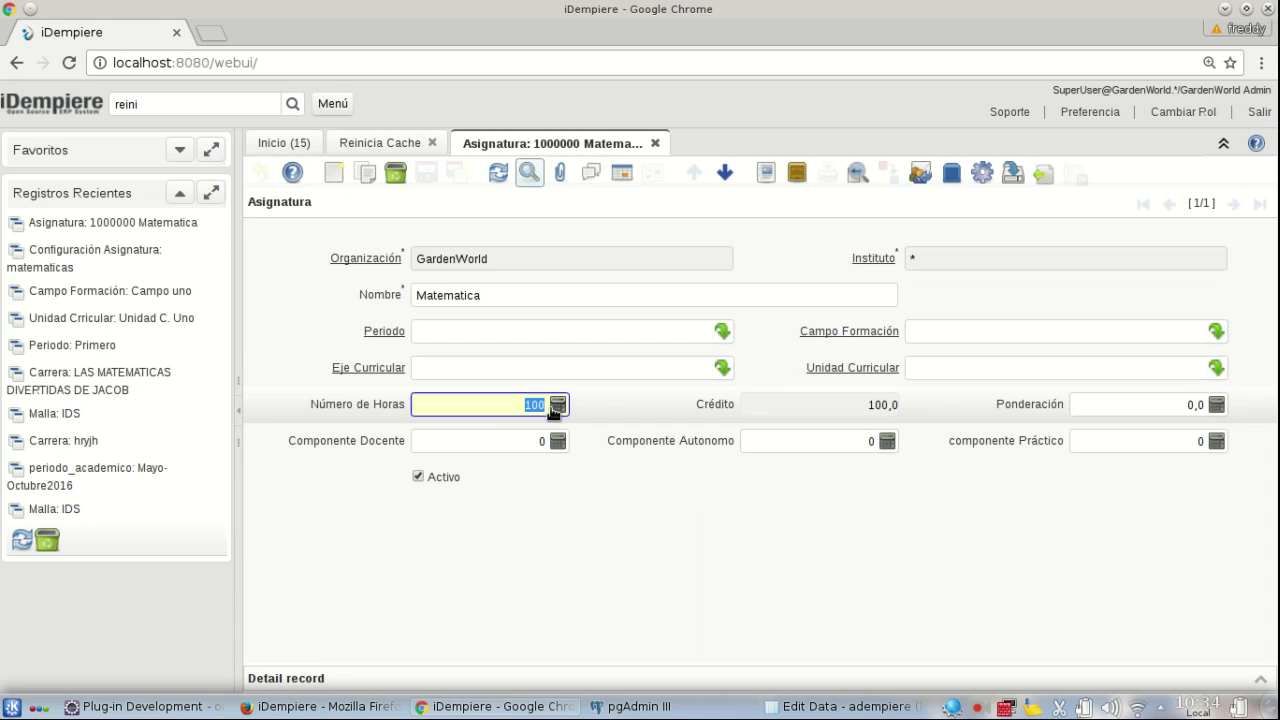
type("20")
left_click(827, 407)
key("alt+s")
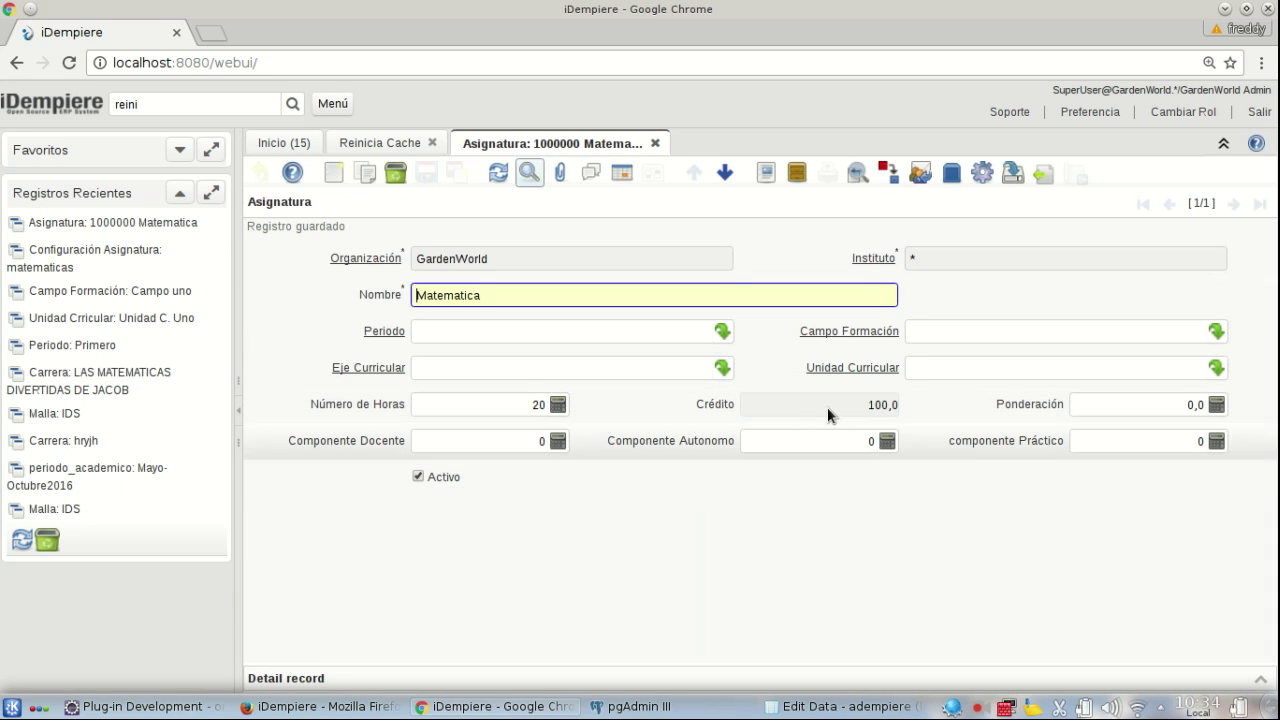
left_click(853, 402)
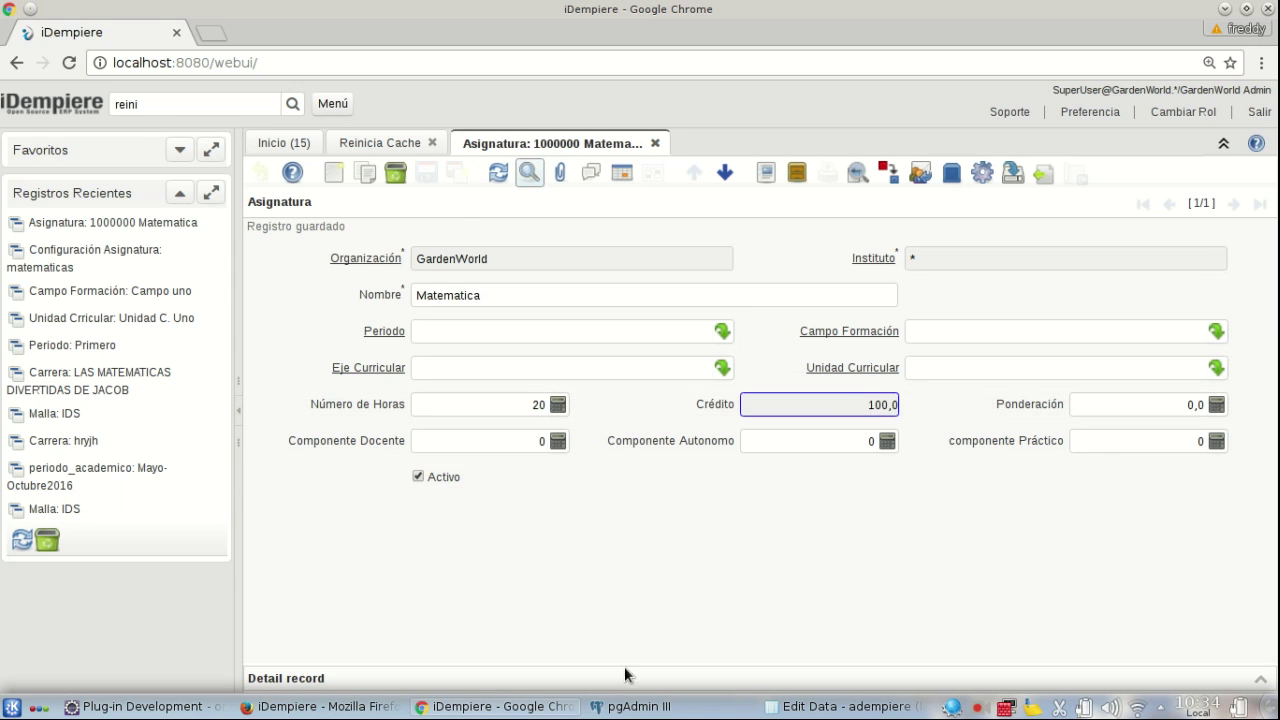
- Switch to pgAdmin's asignatura data, refresh it, and compare Matematica's stored numero_de_hora and credito
left_click(630, 706)
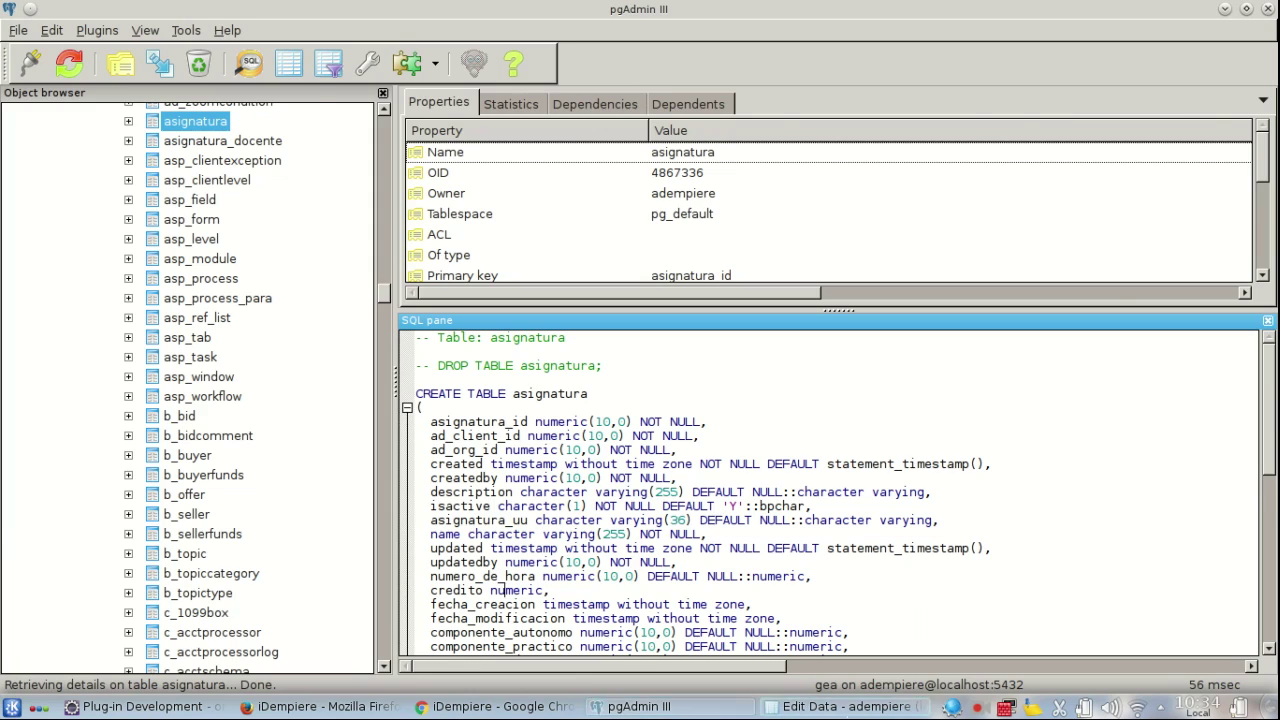
left_click(772, 707)
left_click(61, 79)
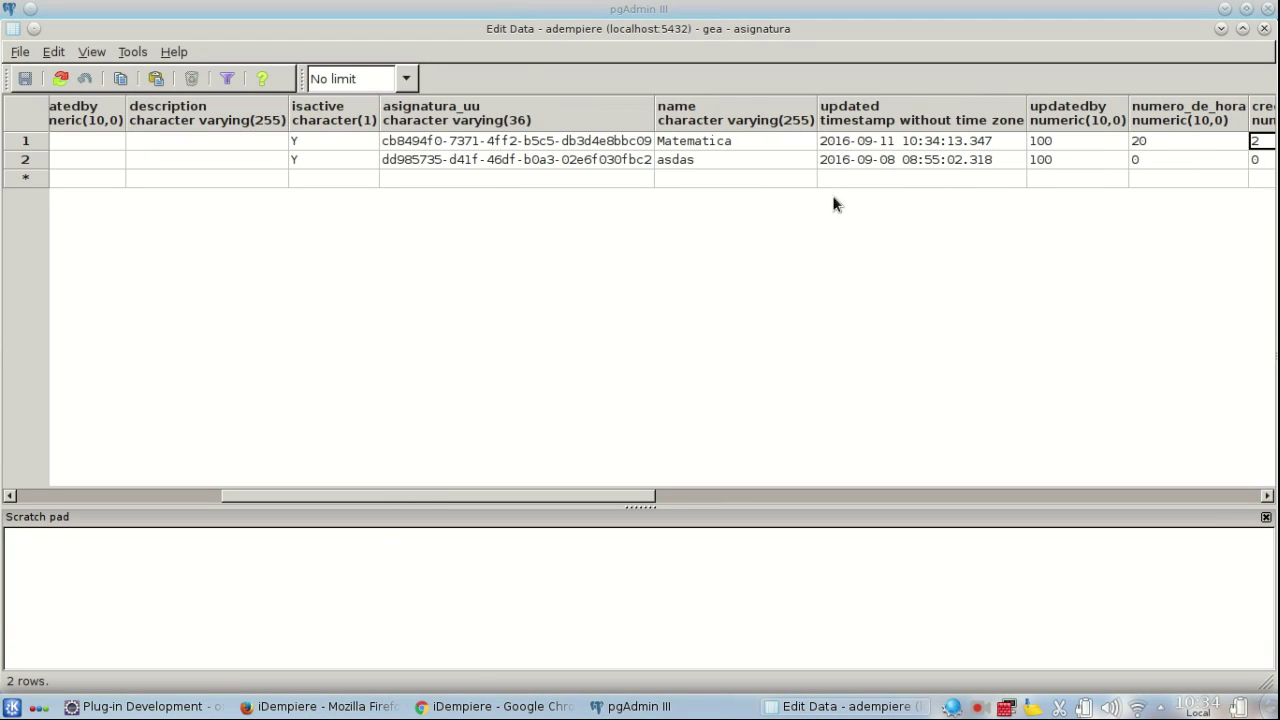
left_click_drag(612, 497, 658, 497)
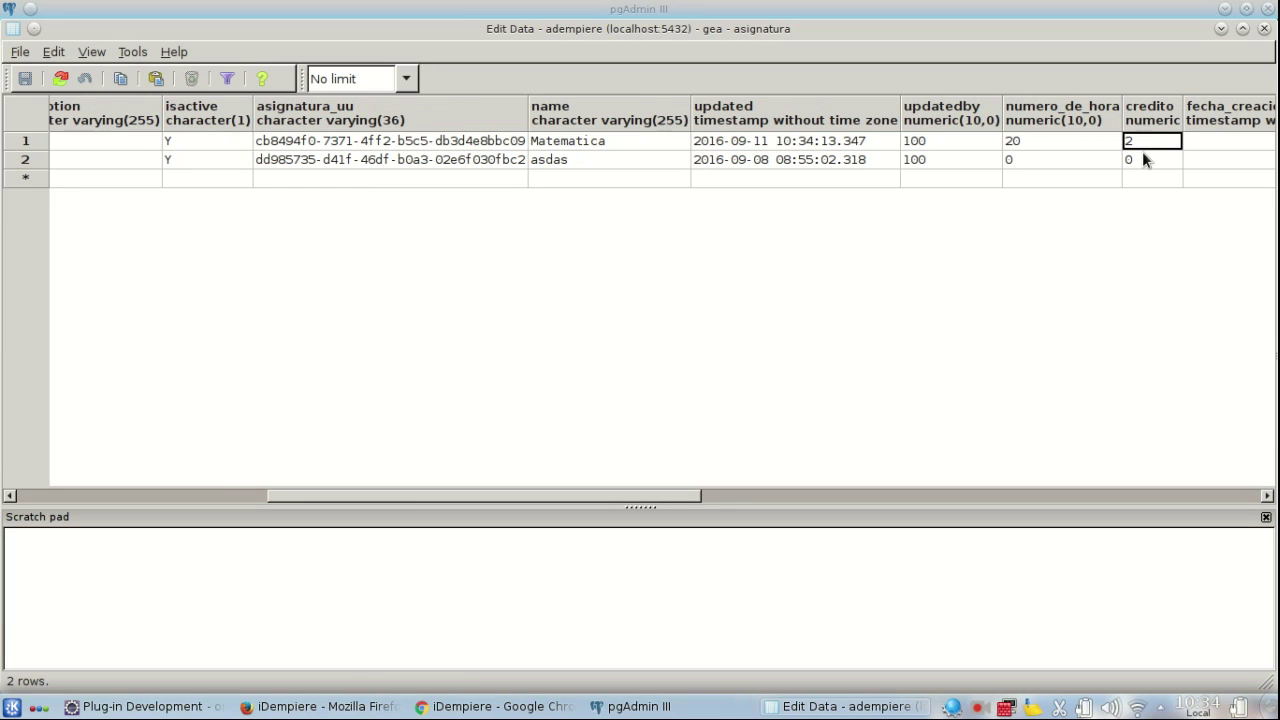
- In the main pgAdmin III window, collapse Tables in the adempiere schema, expand Functions, and locate the getcredito function
left_click(594, 706)
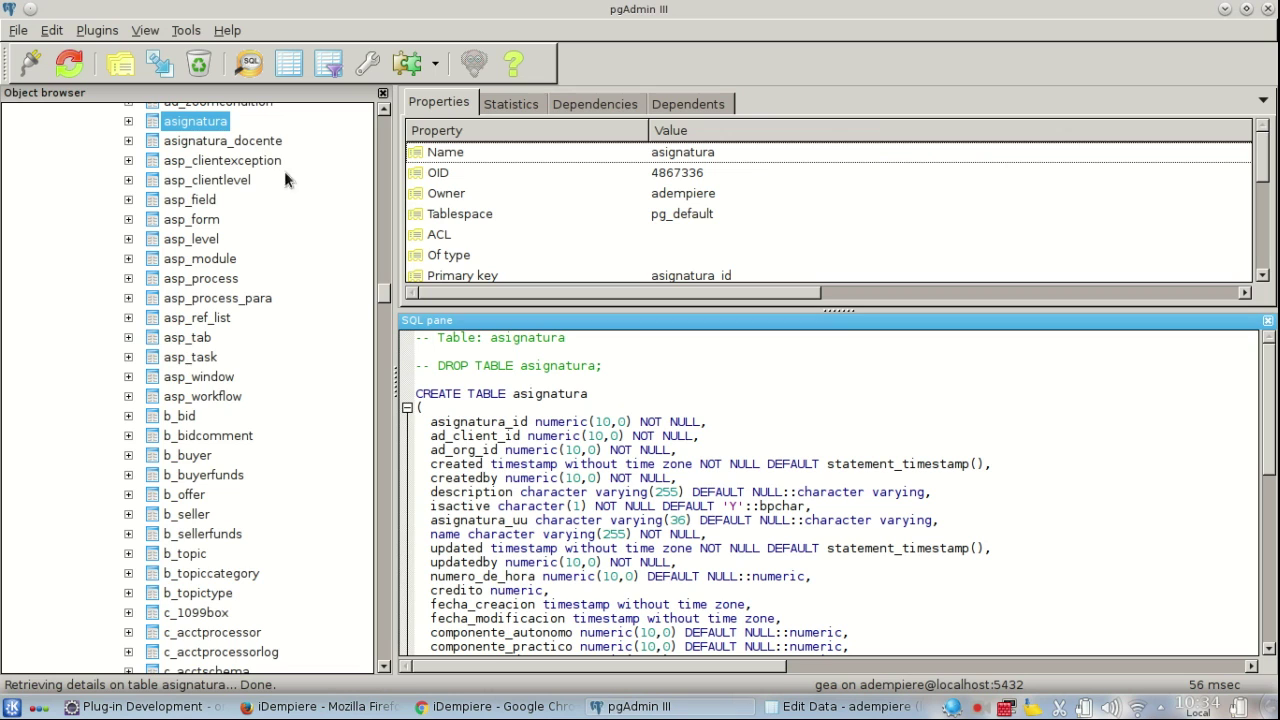
left_click_drag(389, 300, 377, 146)
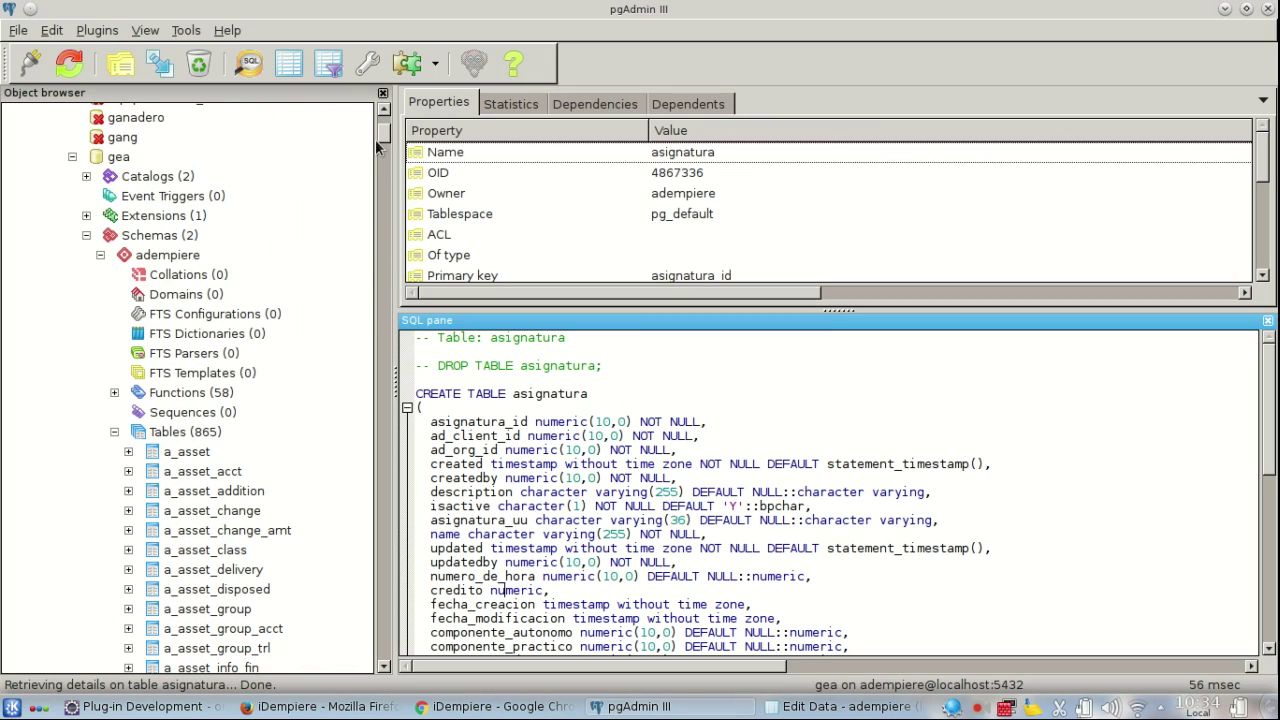
left_click(114, 432)
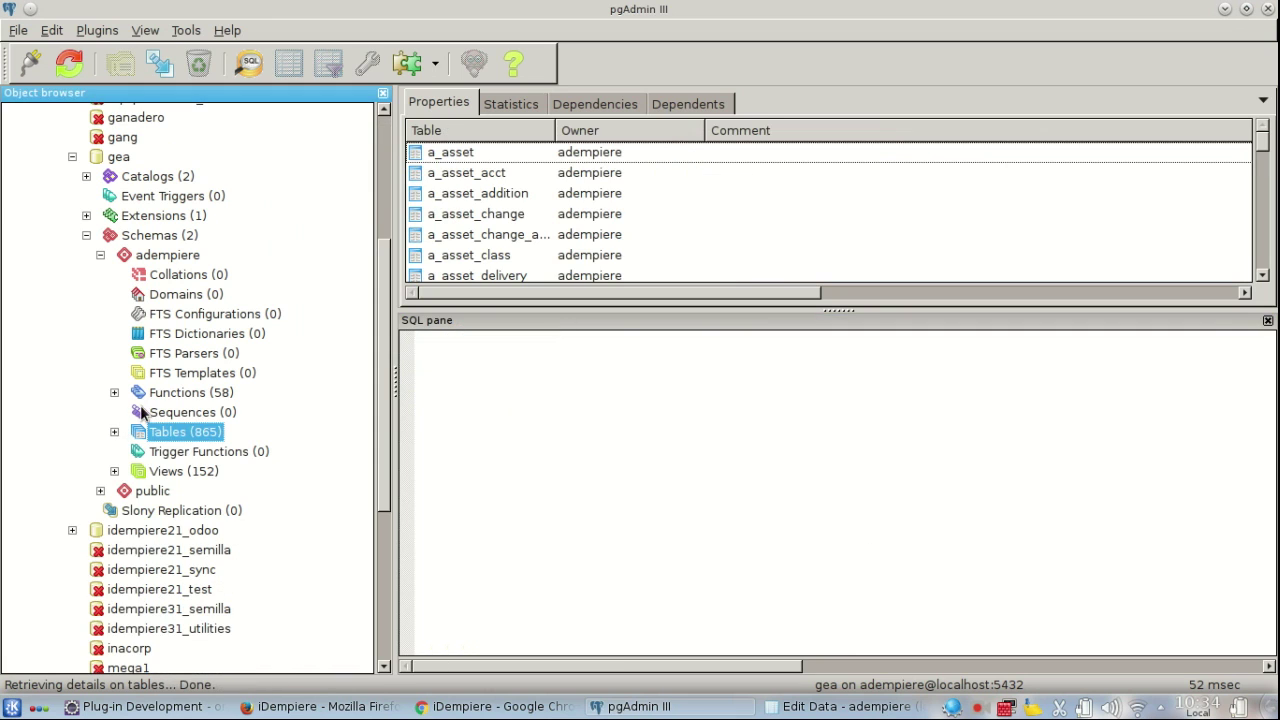
left_click(114, 393)
left_click_drag(387, 226, 396, 347)
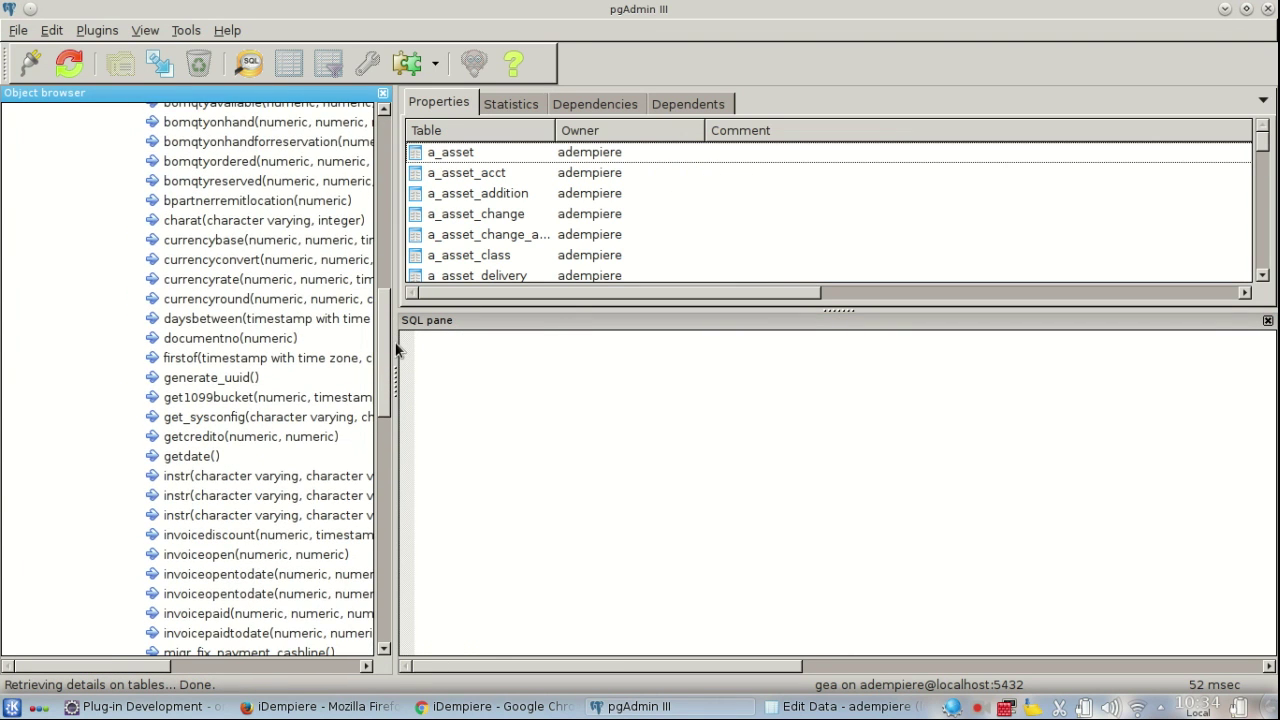
- Display the getcredito function's SQL definition, enlarge the SQL pane, and examine the function's name, parameters and declared credito variable
left_click(198, 440)
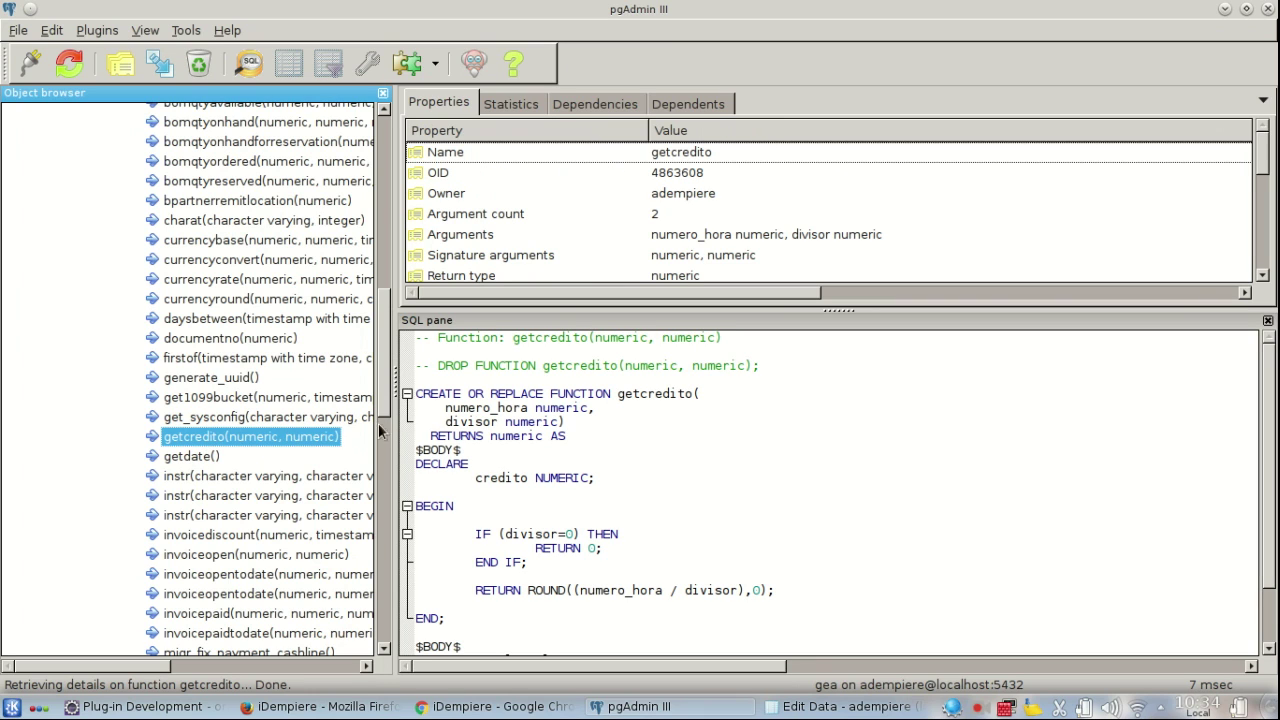
left_click(628, 408)
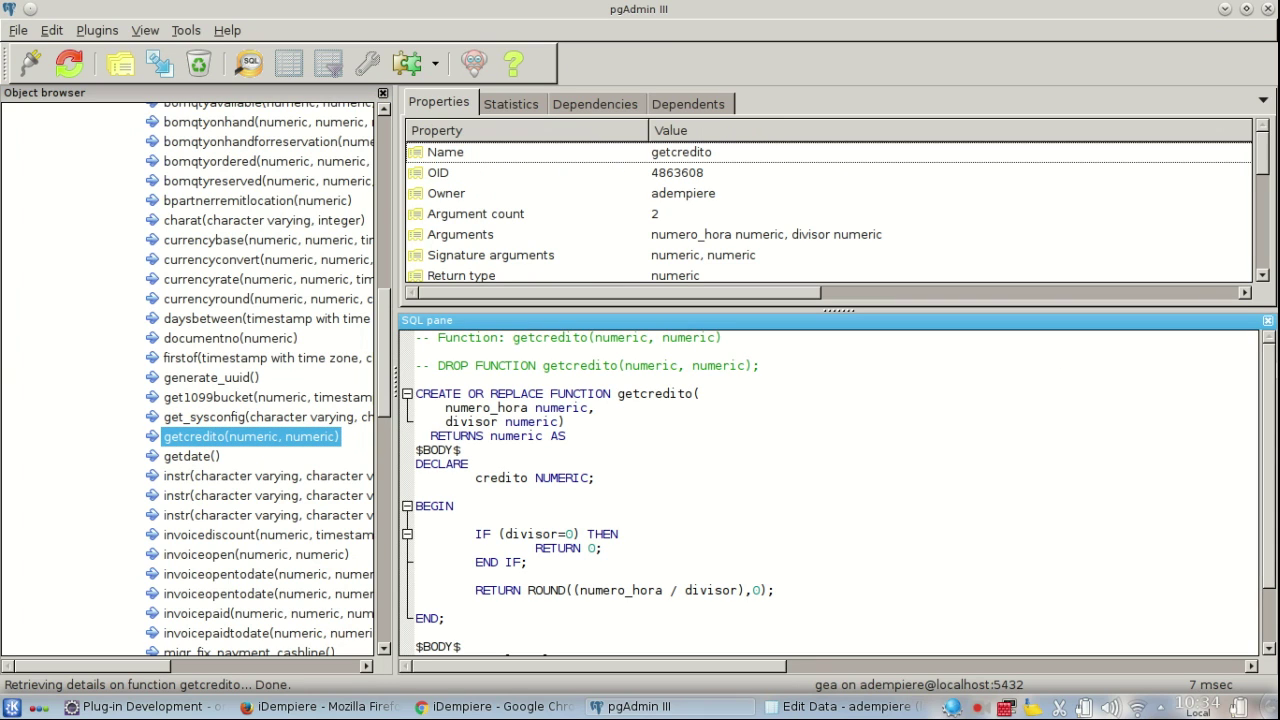
scroll(628, 408, "down", 2)
left_click_drag(921, 308, 923, 208)
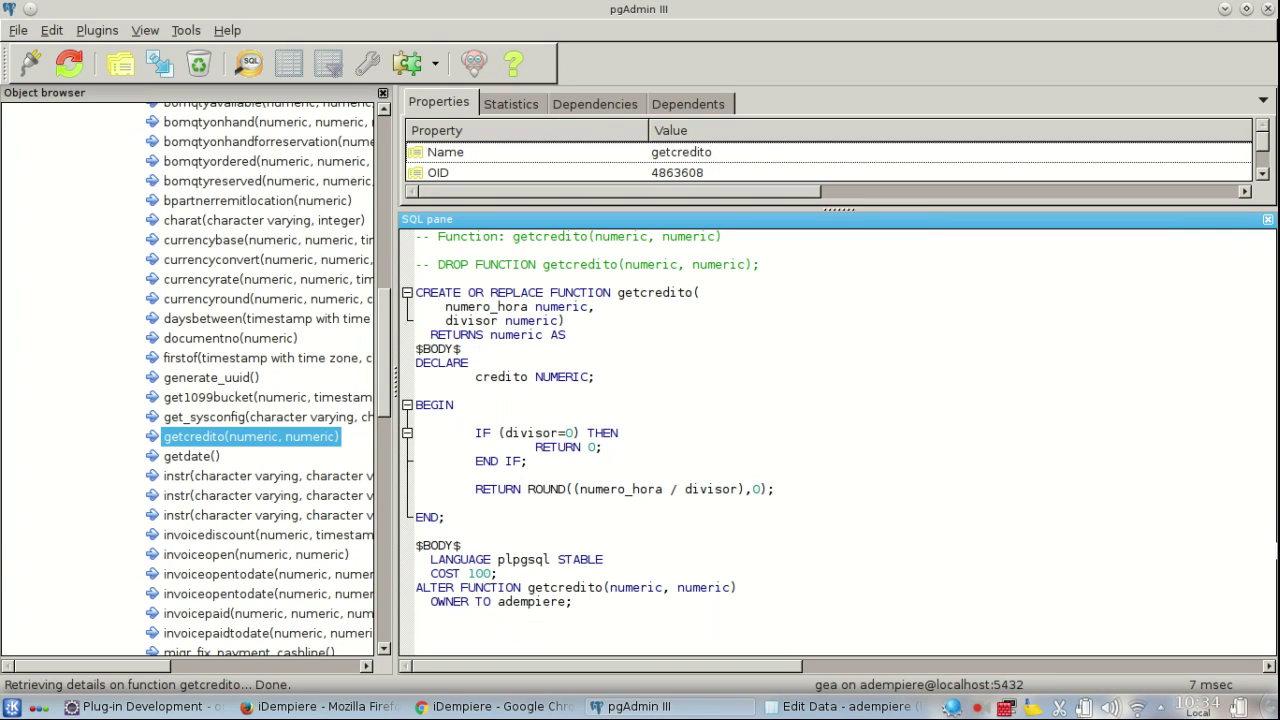
double_click(627, 292)
double_click(565, 292)
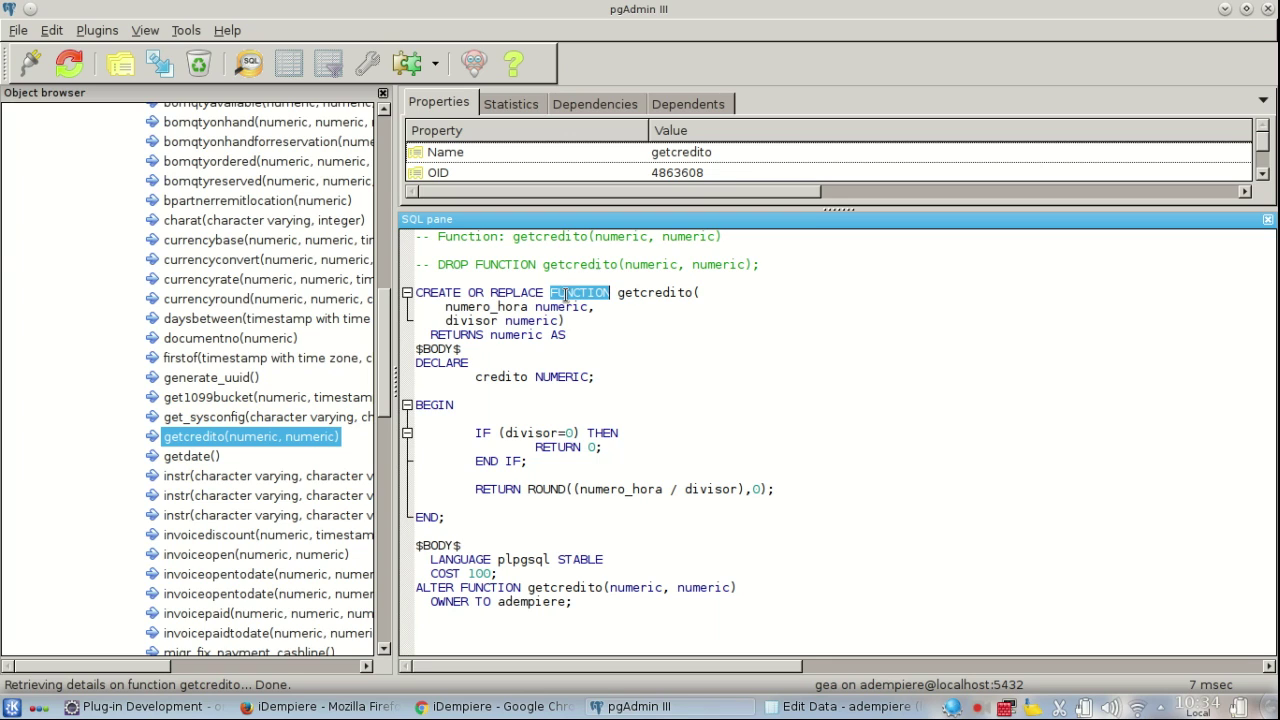
double_click(476, 307)
double_click(476, 320)
left_click_drag(570, 322, 355, 316)
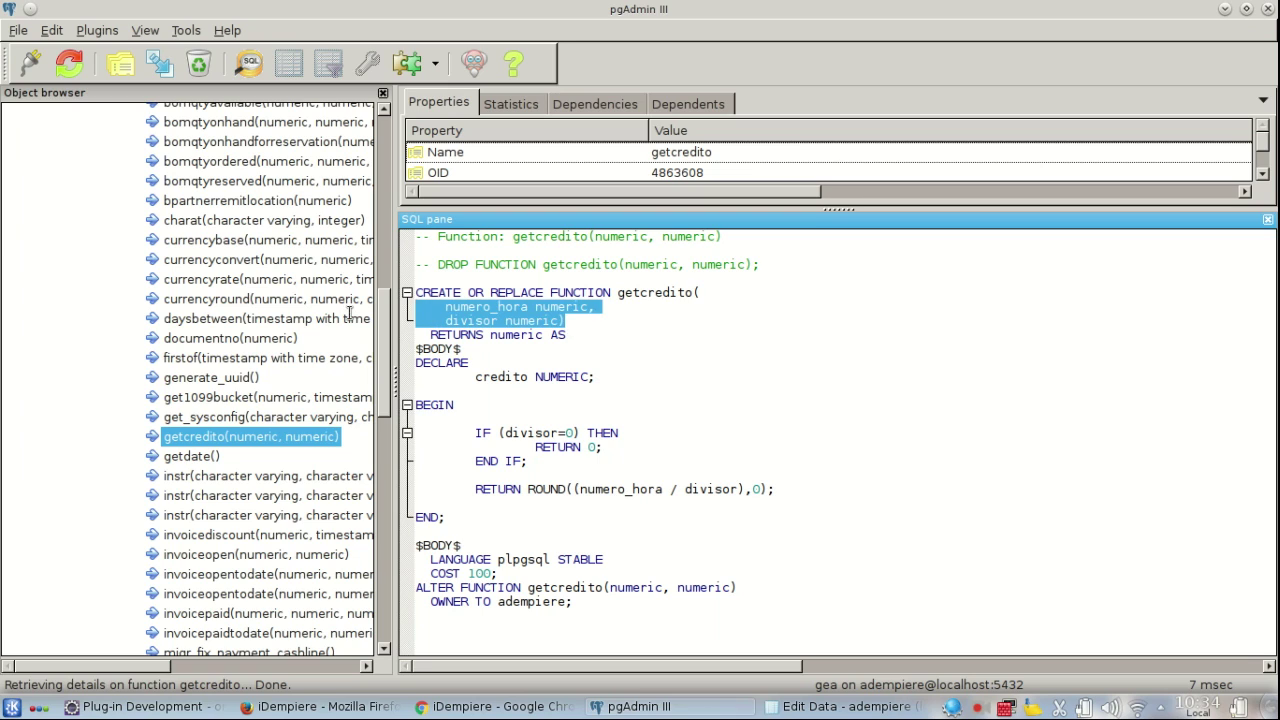
double_click(484, 377)
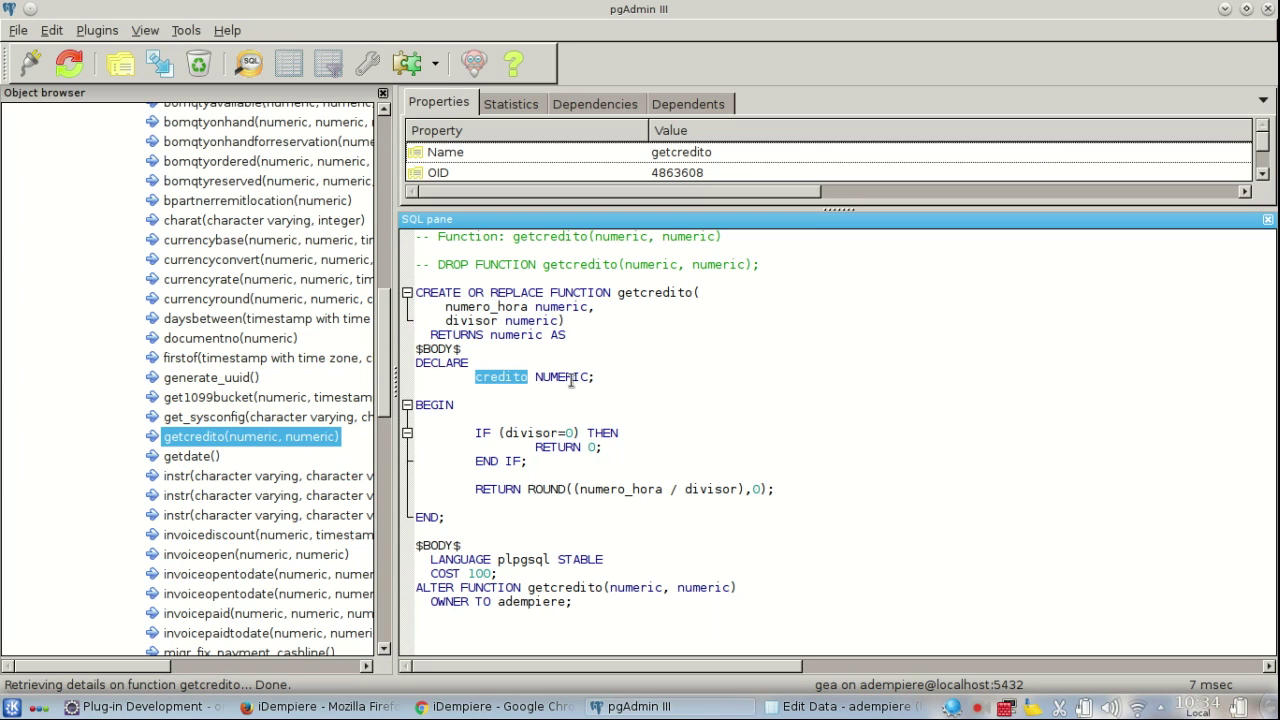
- Examine getcredito's body: the check for a zero divisor and the ROUND expression dividing numero_hora by divisor
double_click(530, 433)
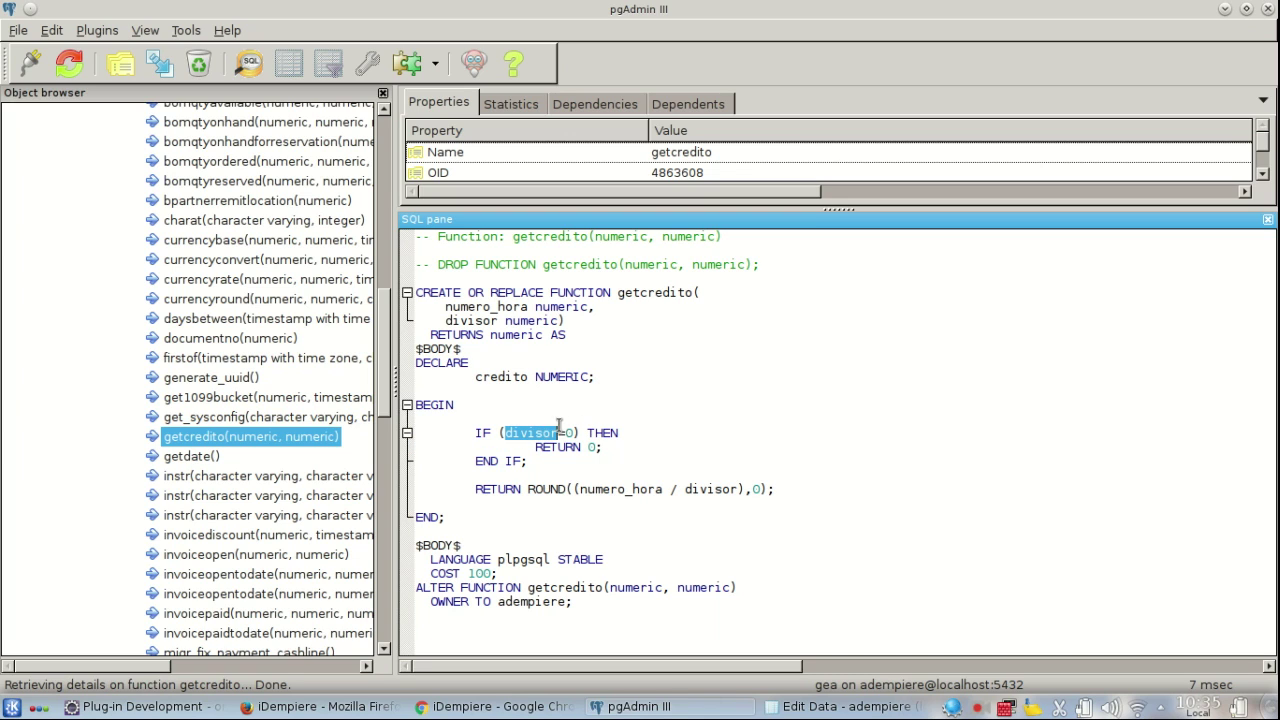
left_click_drag(588, 447, 613, 448)
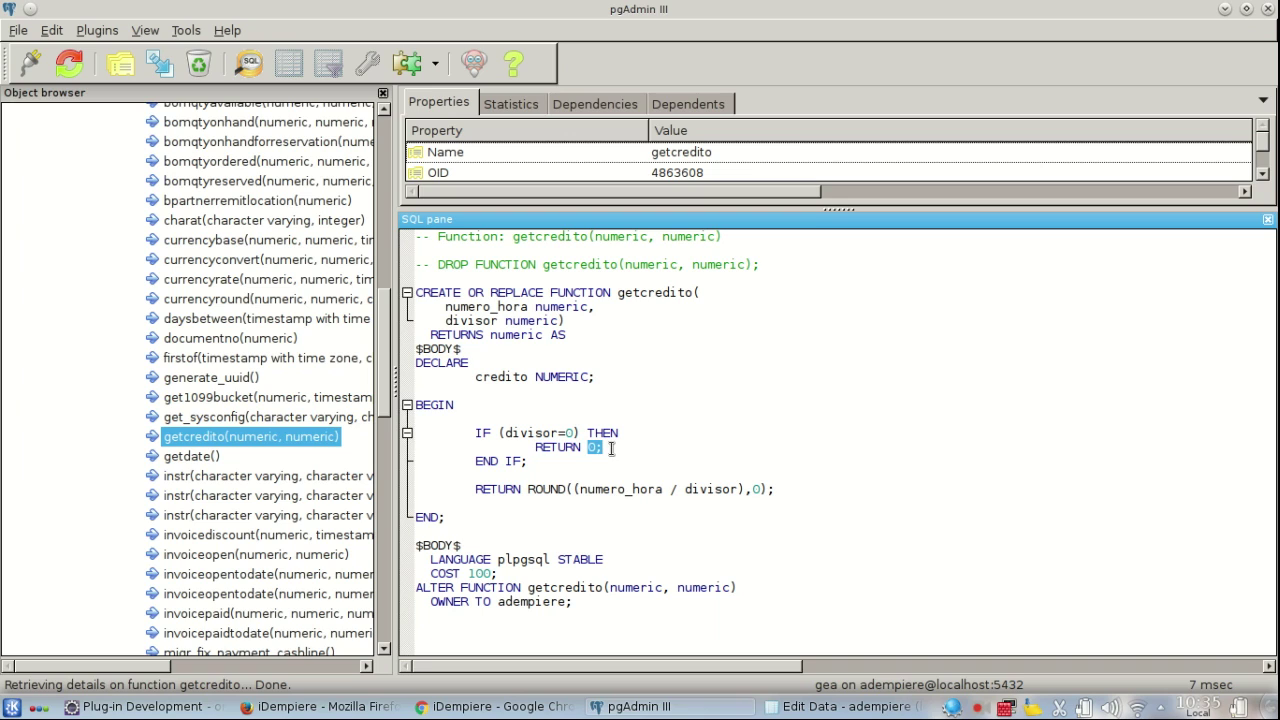
left_click_drag(528, 462, 405, 436)
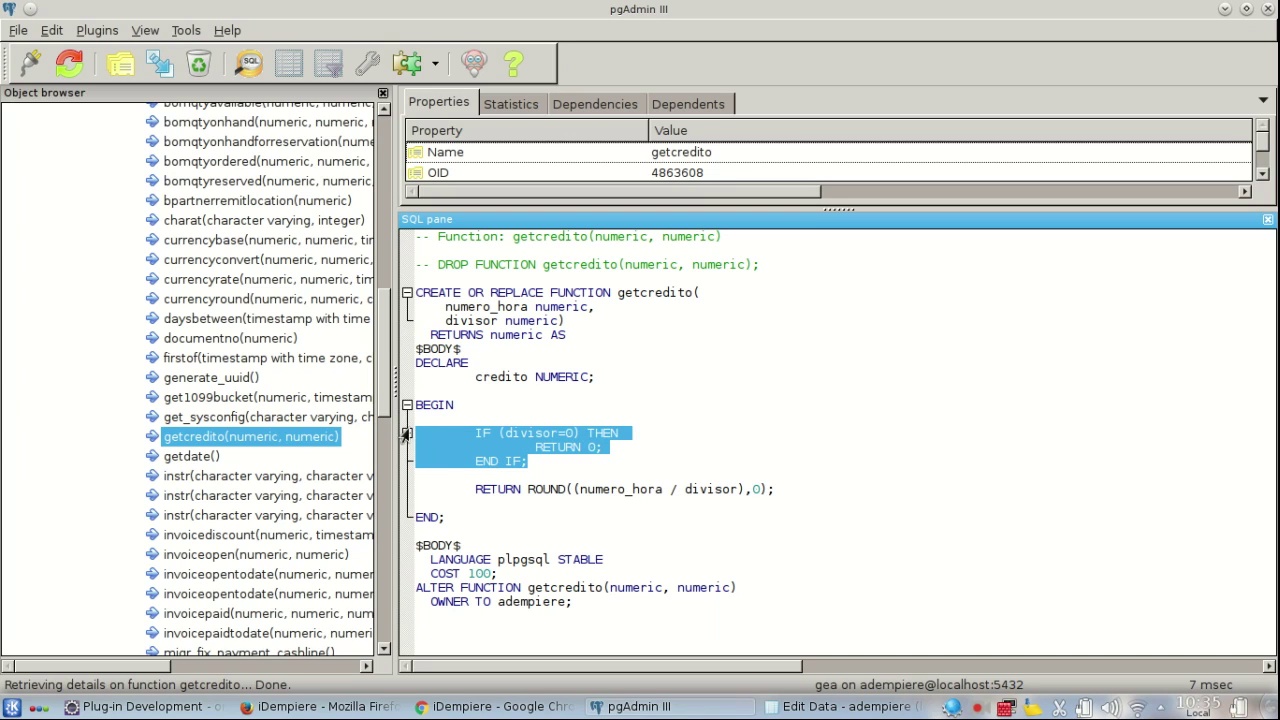
left_click(538, 497)
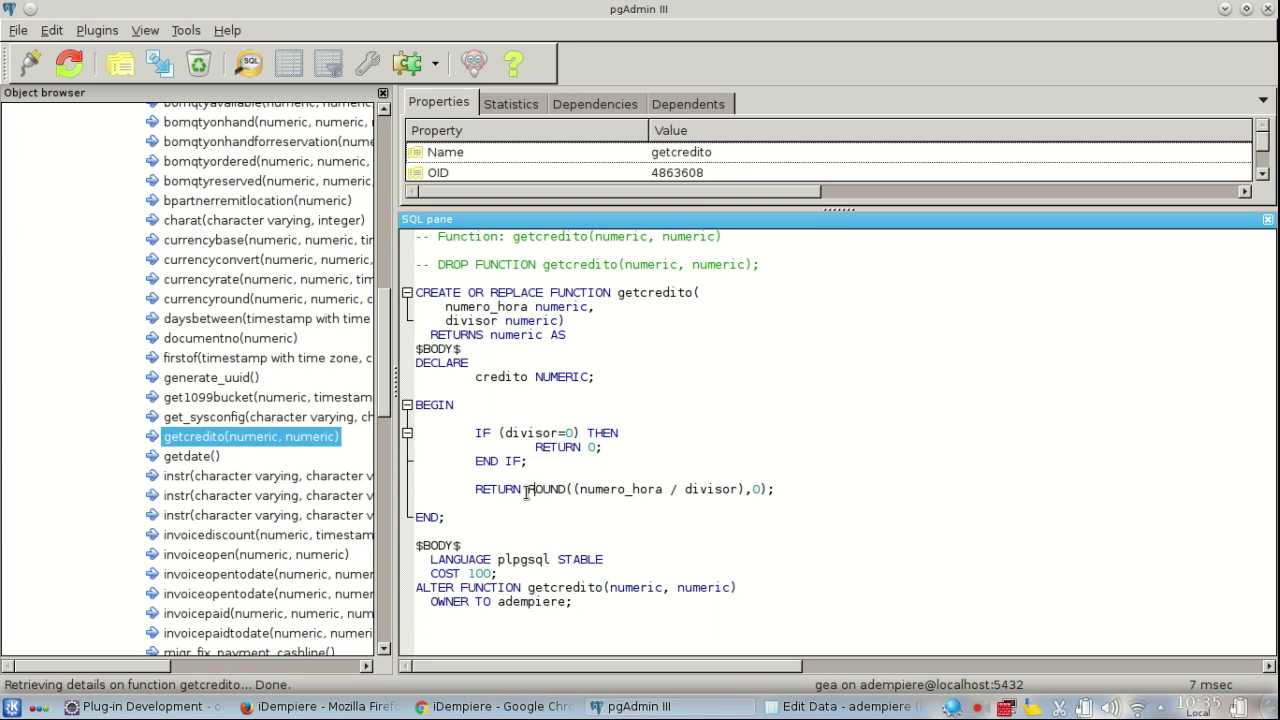
double_click(545, 490)
left_click(758, 489)
double_click(757, 489)
double_click(627, 488)
double_click(704, 490)
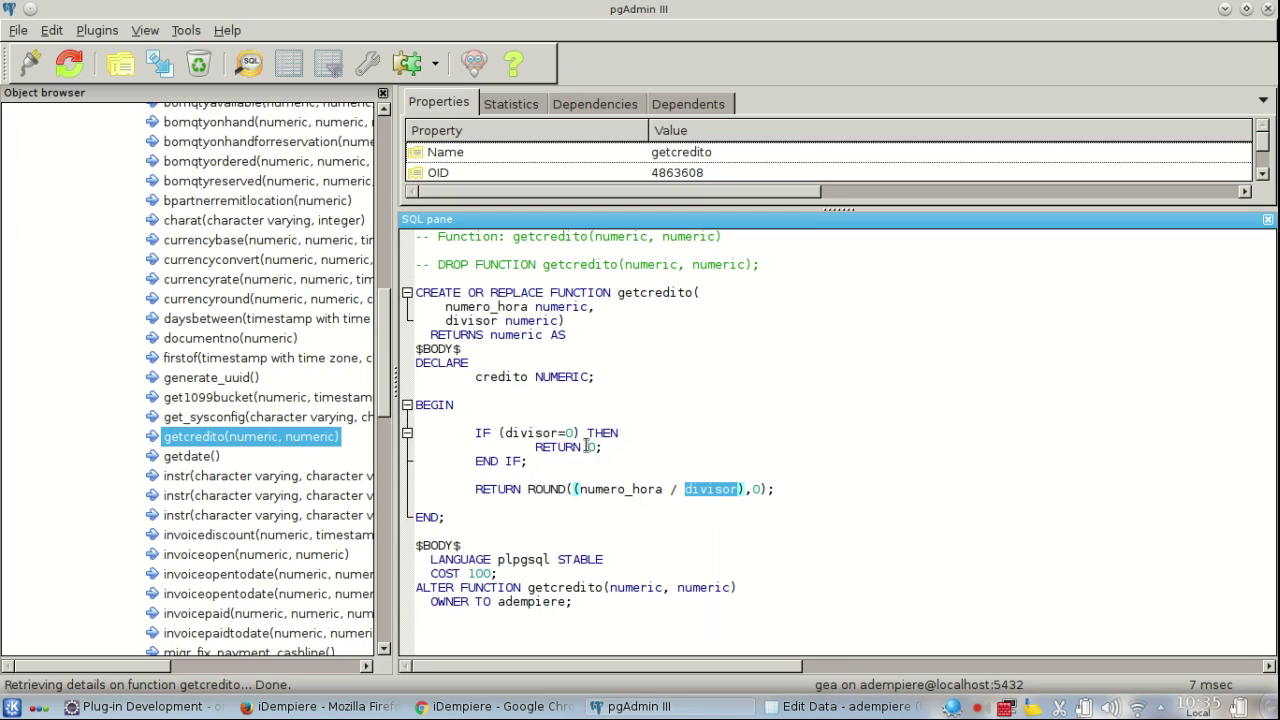
left_click_drag(587, 433, 598, 447)
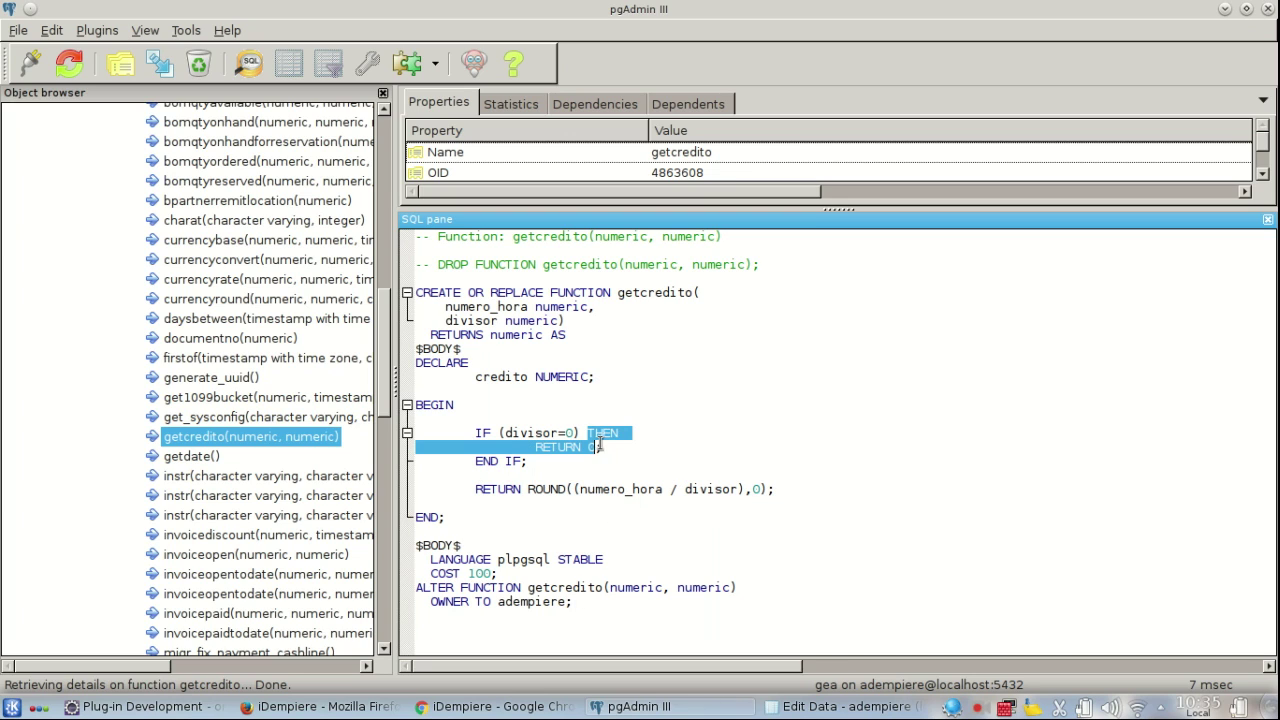
double_click(731, 490)
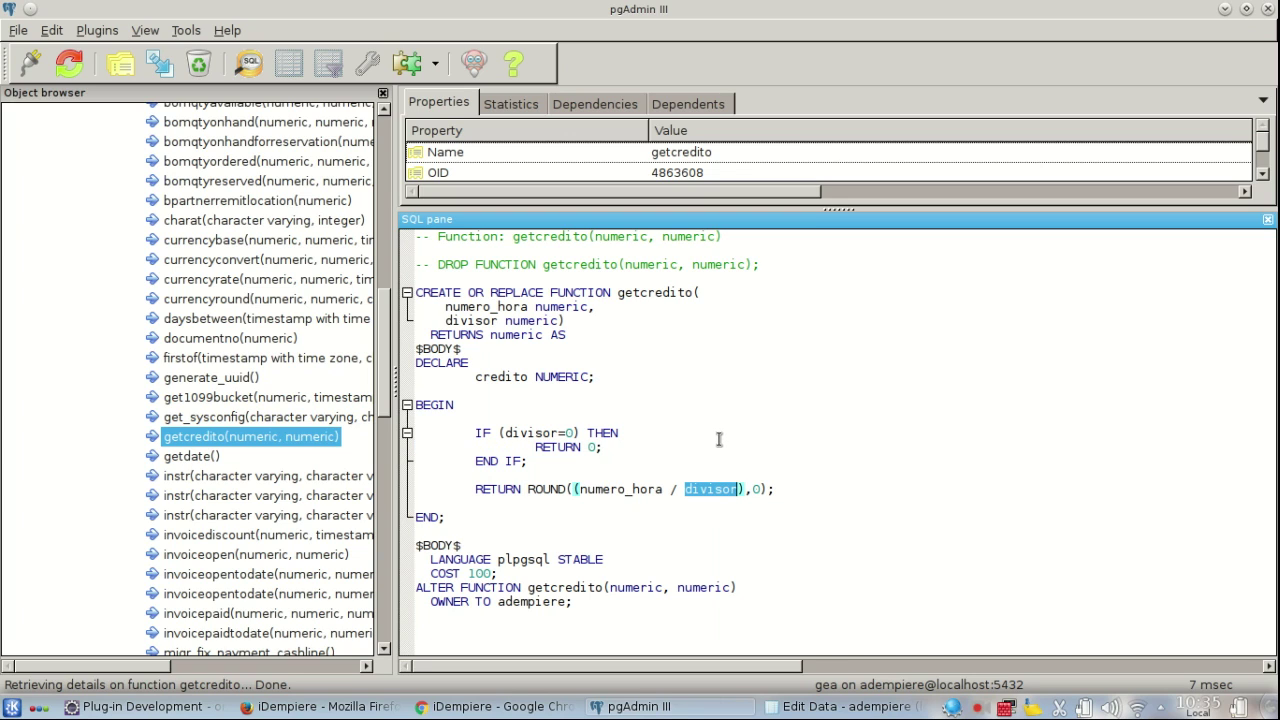
double_click(627, 291)
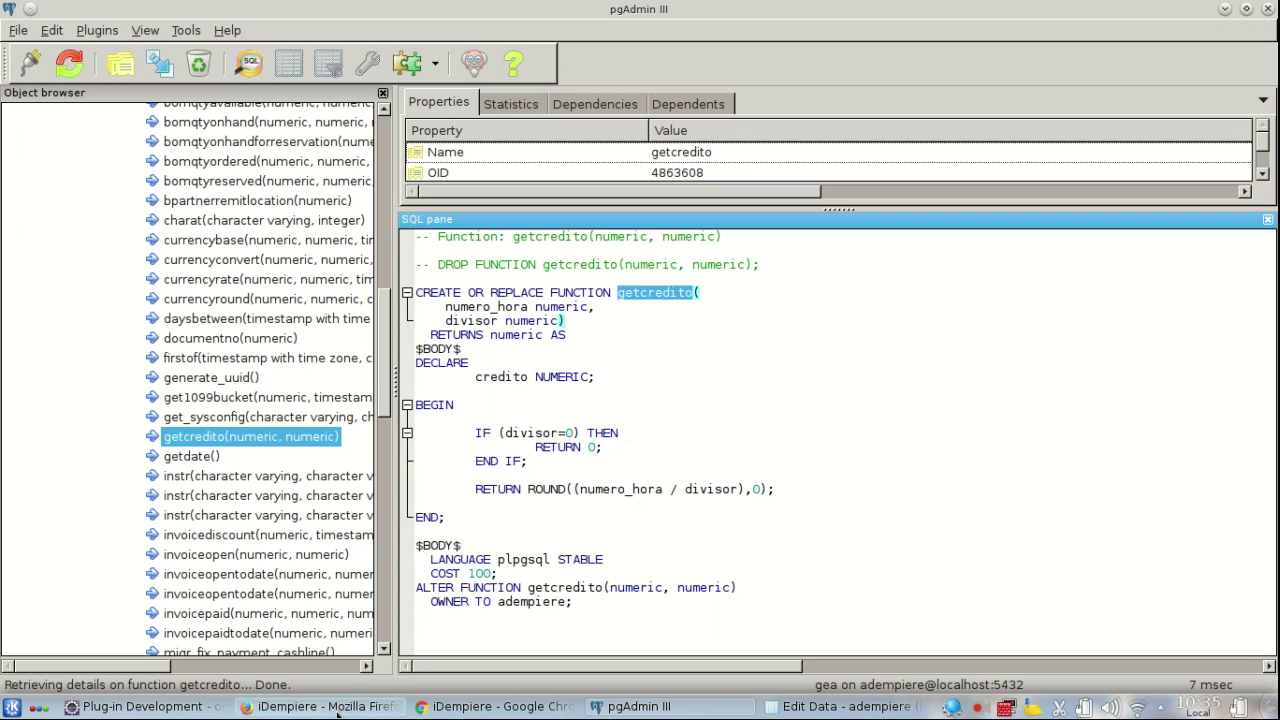
- Switch to iDempiere in Chrome, view the change log of Matematica's Número de Horas field, and close it
left_click(478, 708)
left_click(512, 404)
left_click_drag(313, 404, 406, 407)
left_click(453, 404)
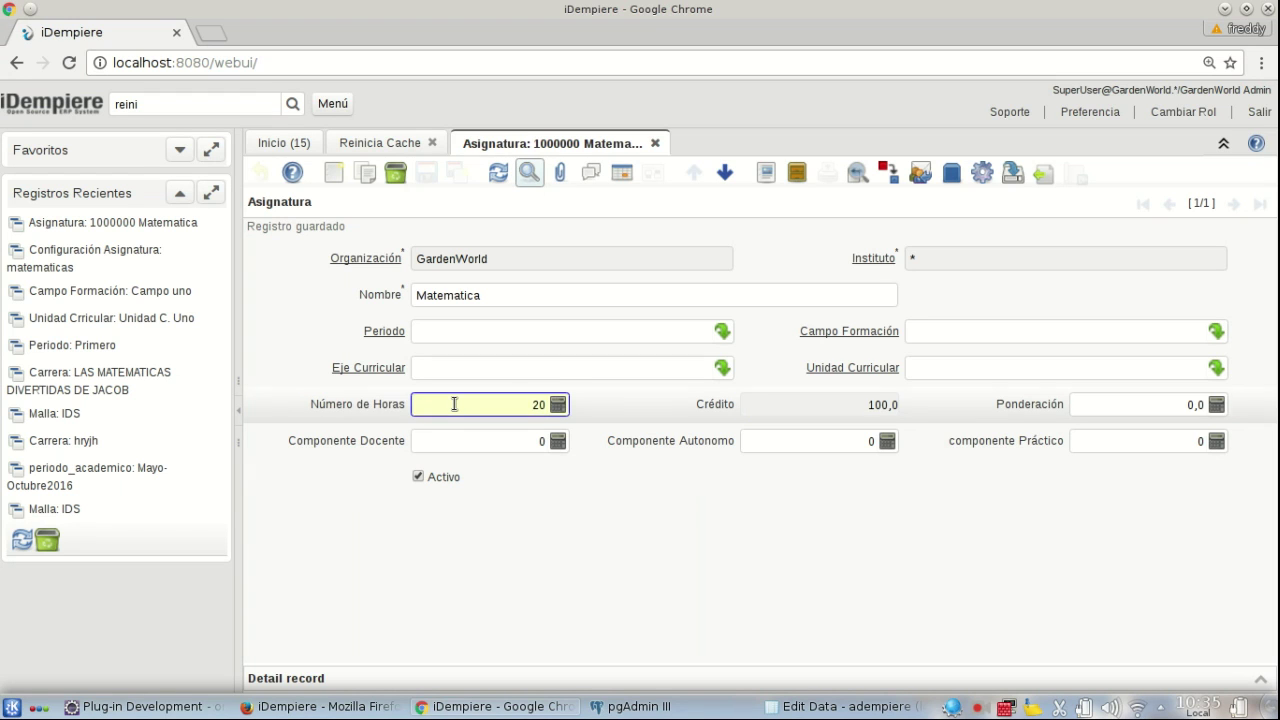
right_click(454, 404)
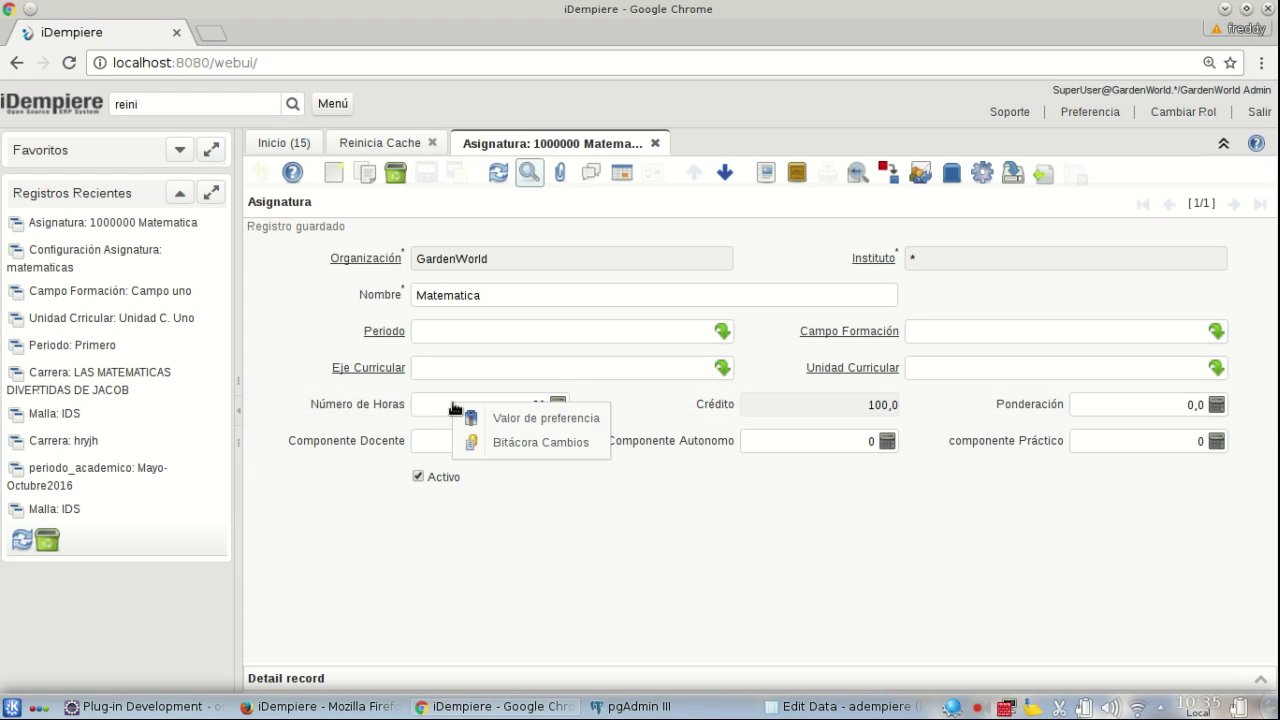
left_click(576, 443)
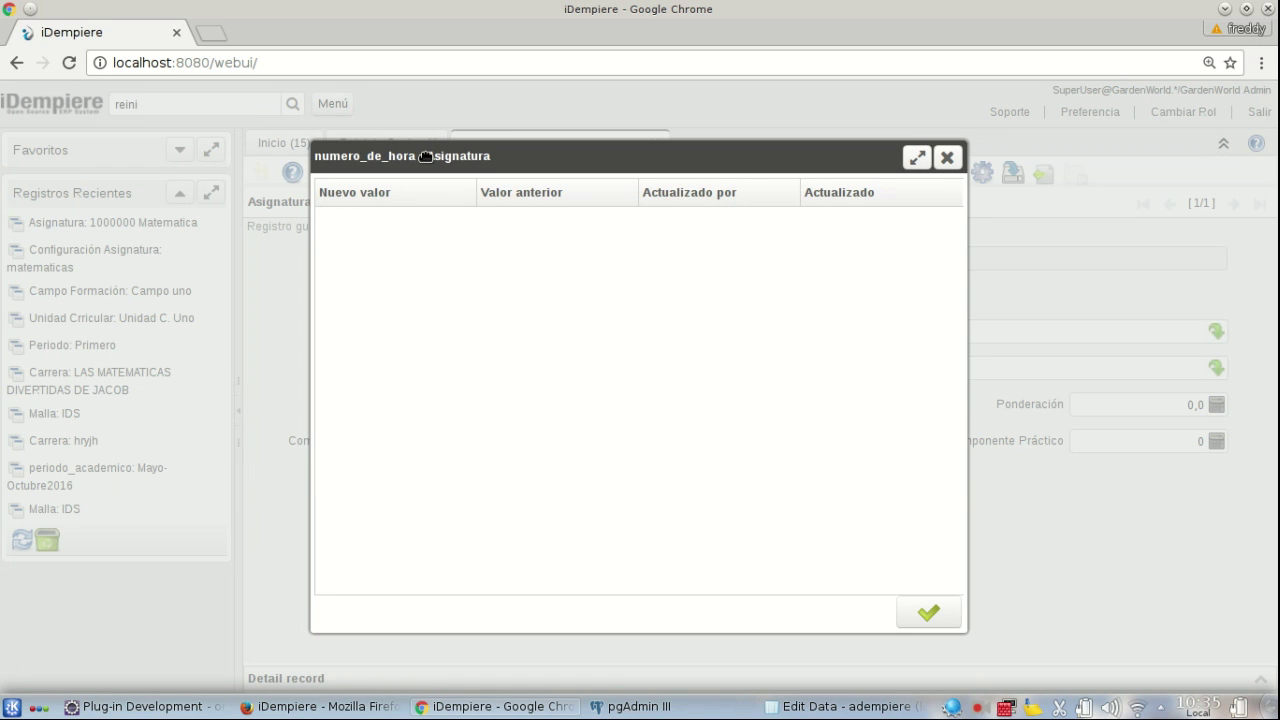
left_click(946, 157)
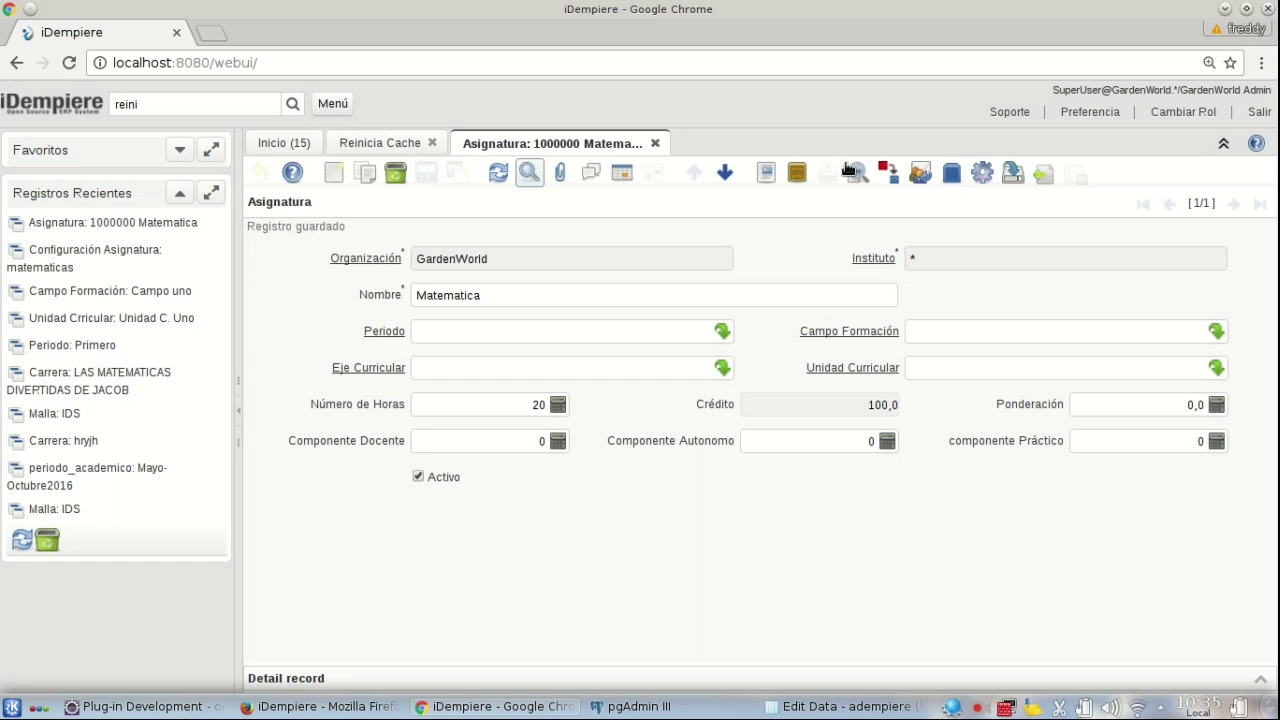
- Open the preference value dialog for Número de Horas, widen it to read the full database column name, and close it
right_click(481, 400)
left_click(516, 415)
double_click(850, 470)
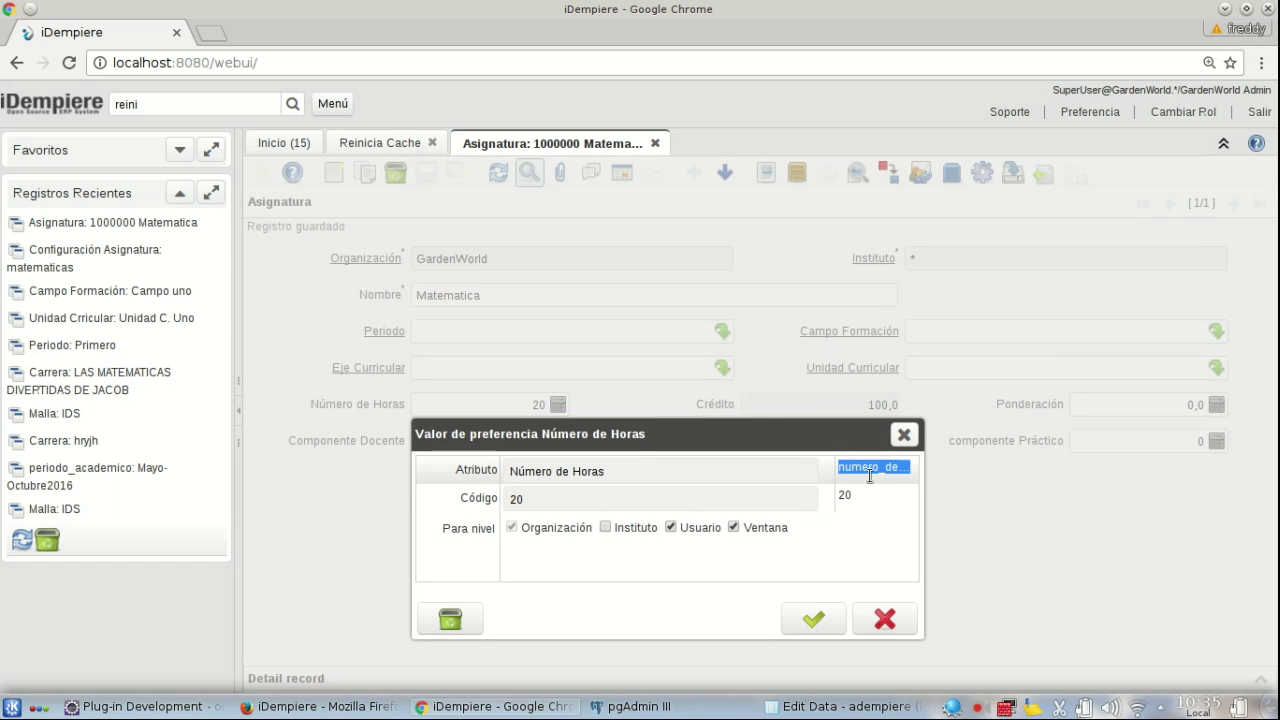
left_click_drag(912, 496, 1125, 498)
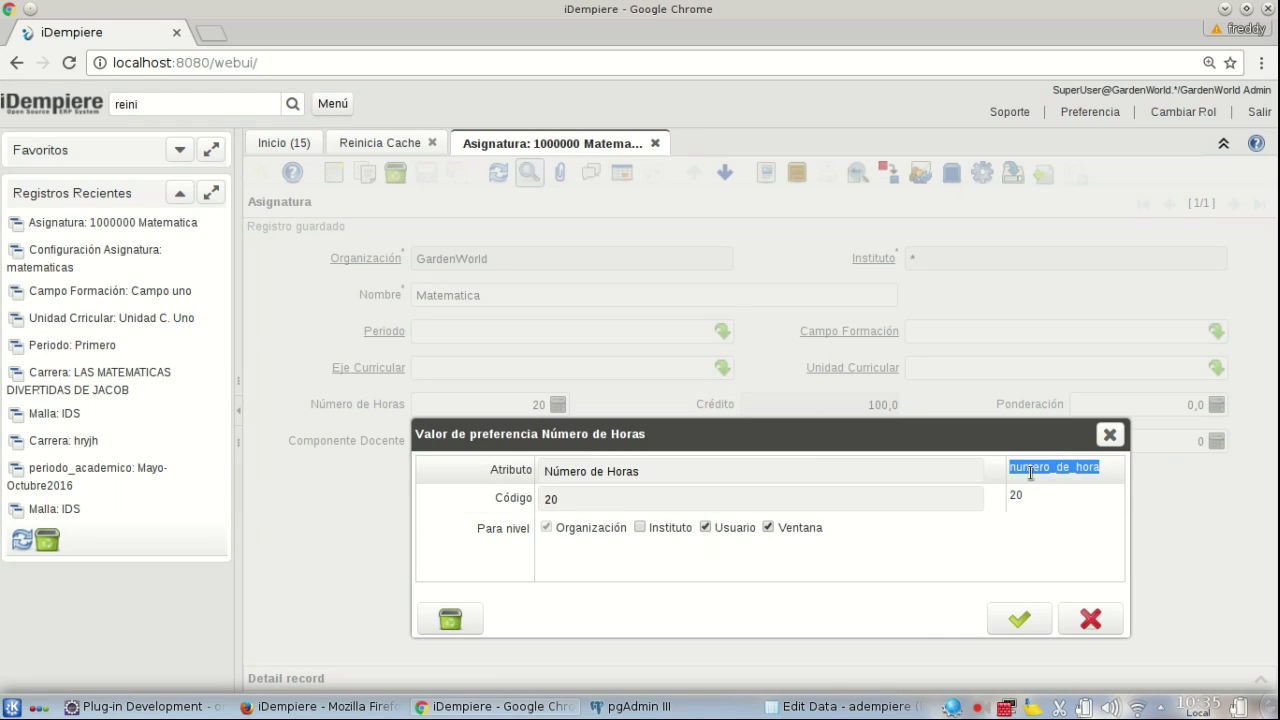
left_click(1097, 467)
double_click(1097, 467)
left_click(1109, 434)
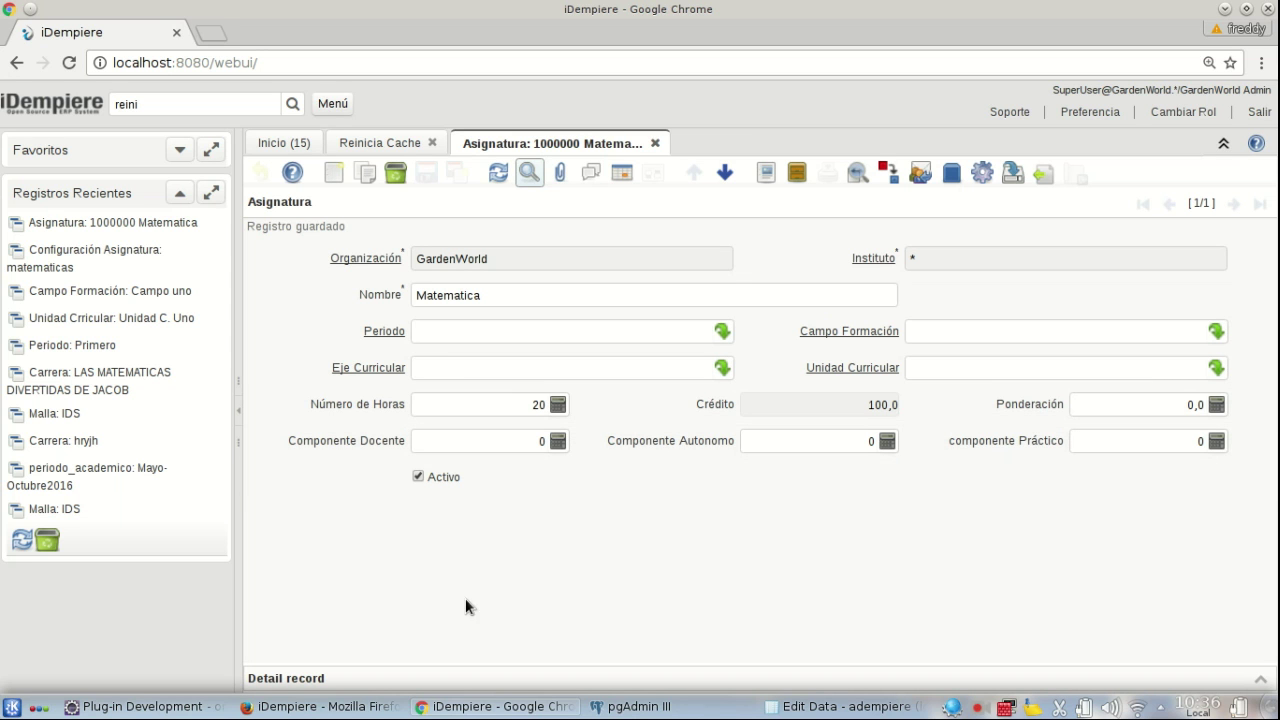
- Switch to iDempiere in Firefox and replace the constant 100 in the credito column's Columna SQL with getCredito()
left_click(452, 706)
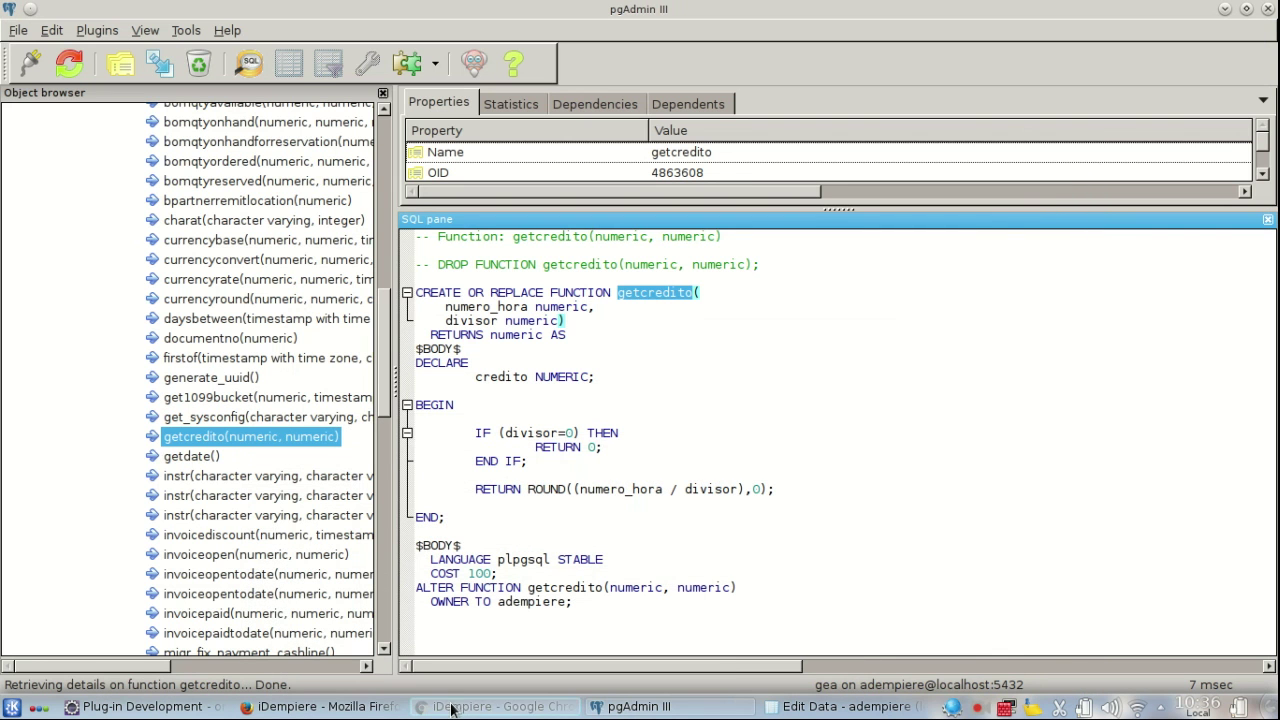
left_click(320, 706)
left_click_drag(704, 383, 726, 386)
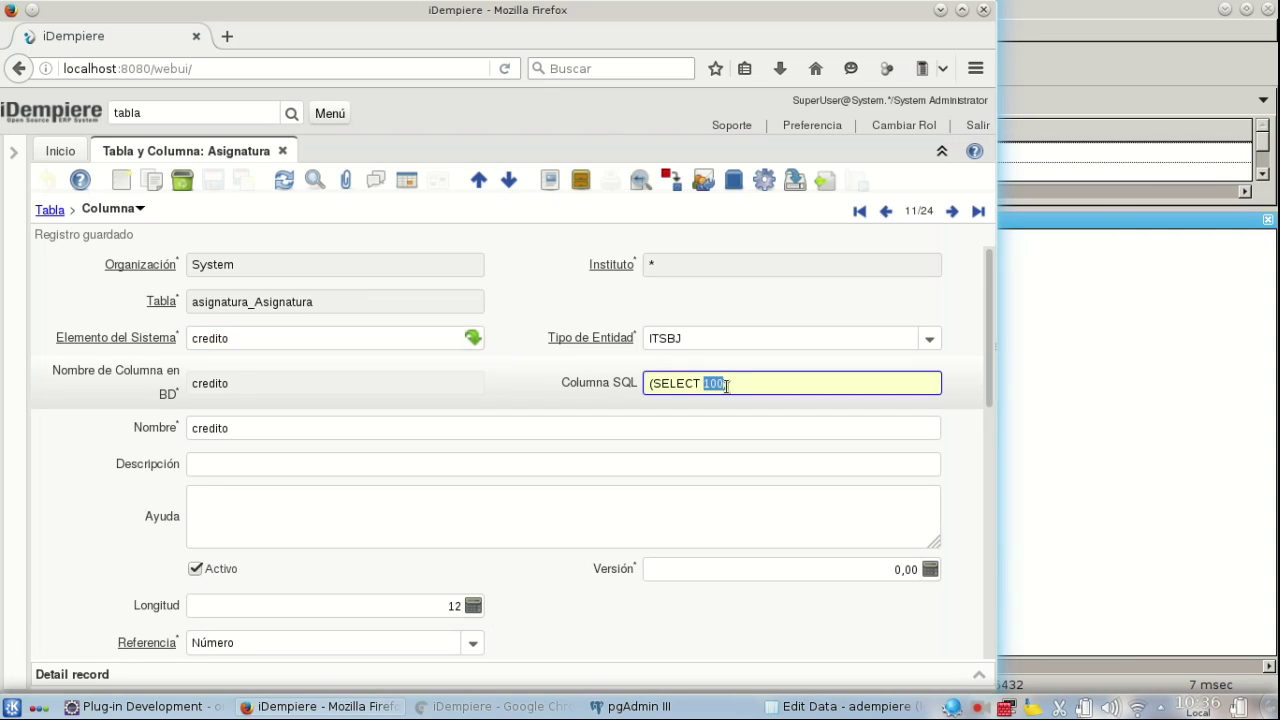
type("getCredito(")
- Switch to iDempiere in Chrome, open the Matematica record information, copy the table name asignatura, and close the dialog
key("alt+Tab")
key("alt+Tab")
key("alt+Tab")
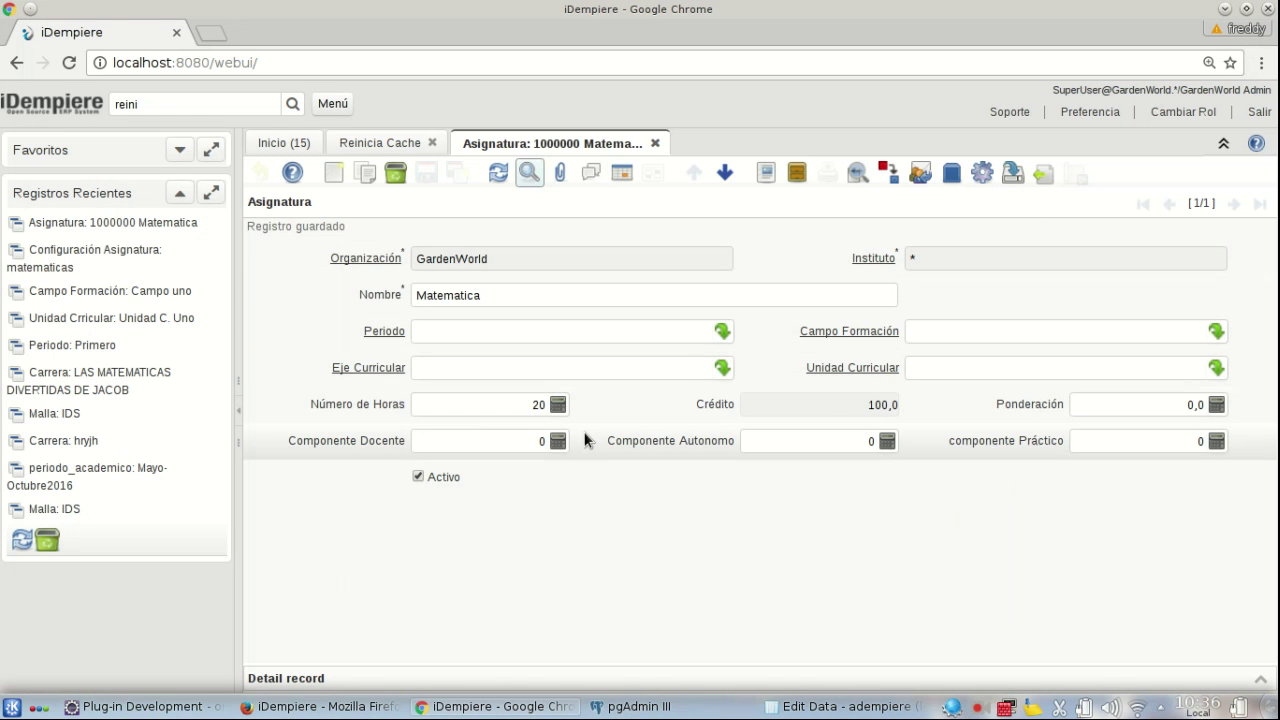
left_click(1202, 205)
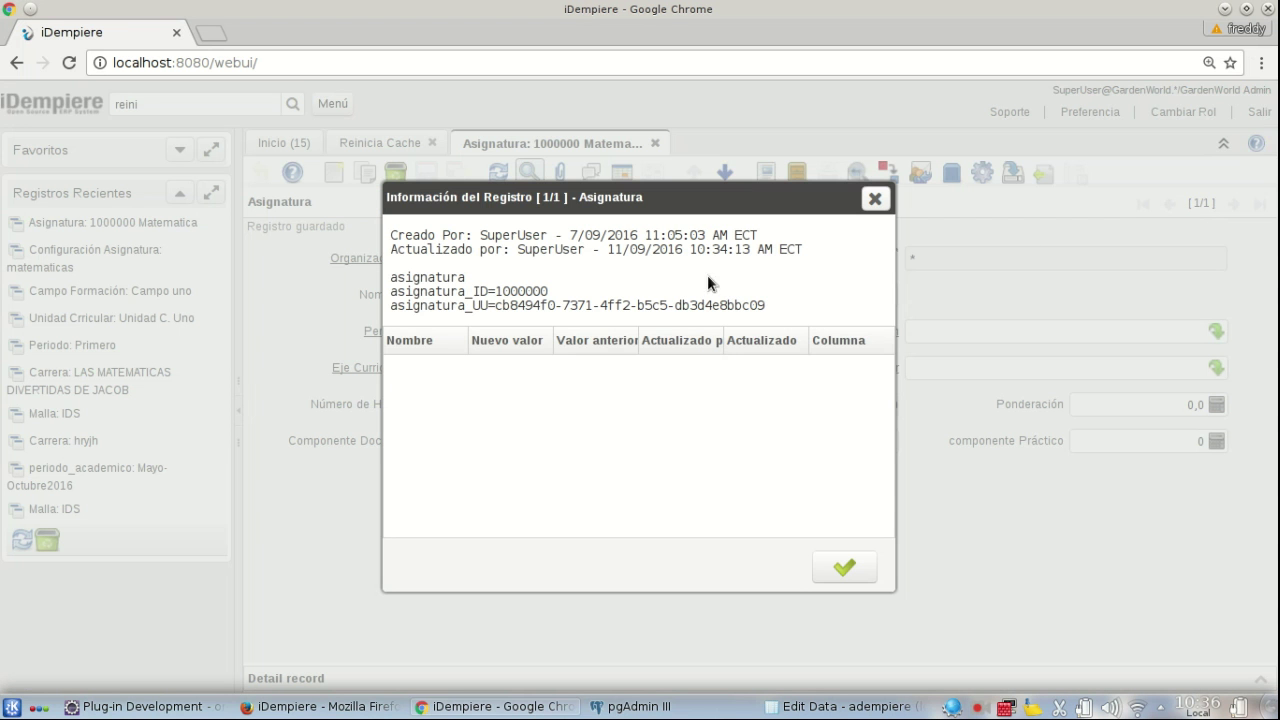
double_click(451, 279)
key("ctrl+c")
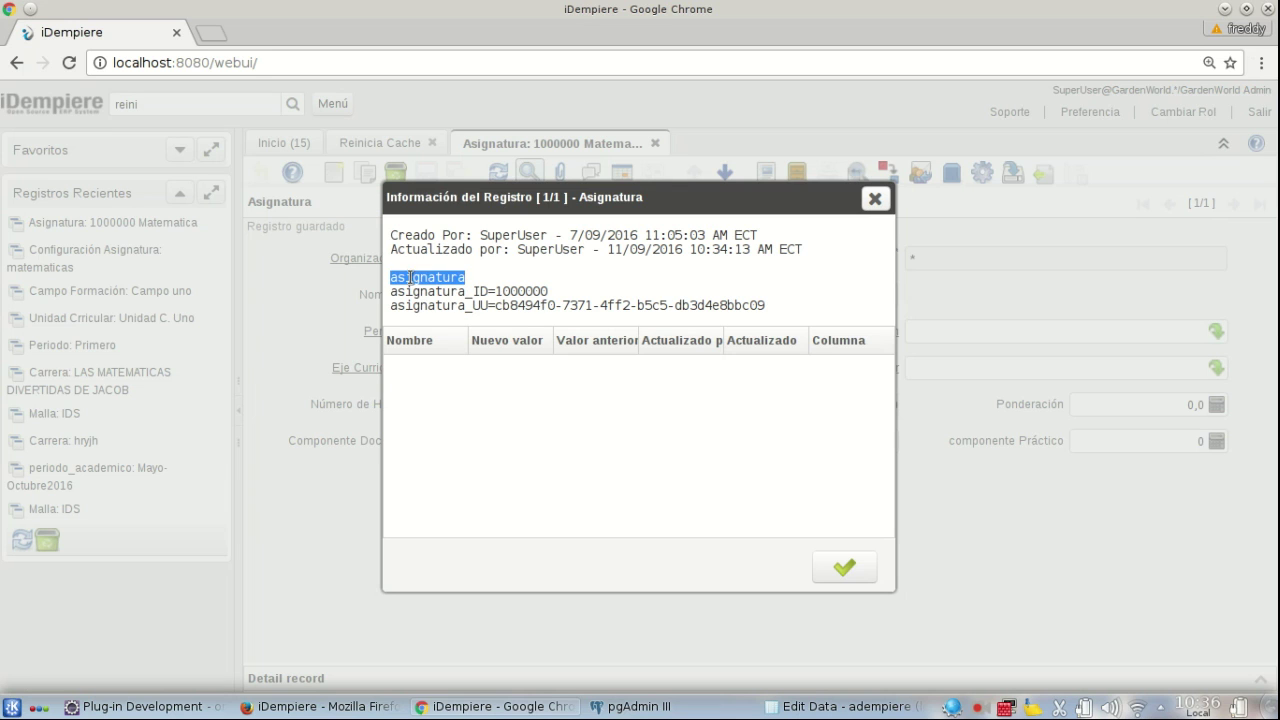
left_click(875, 198)
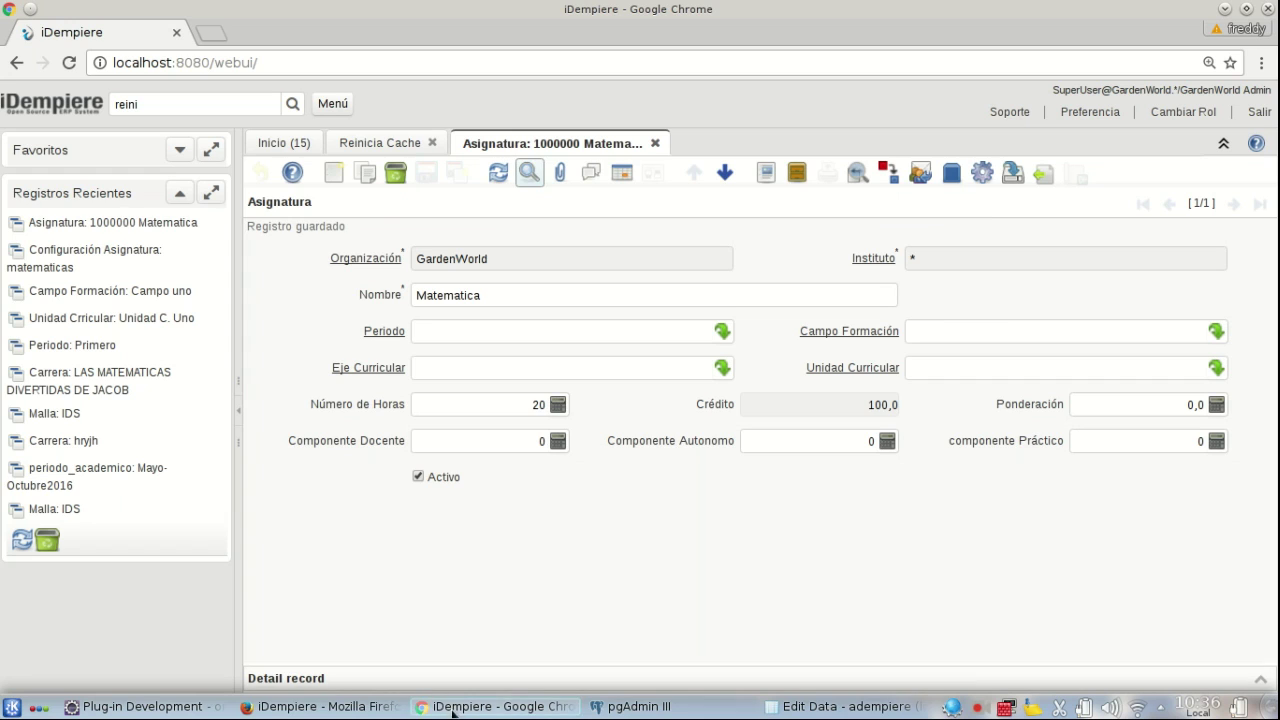
- Return to iDempiere in Firefox and insert "asignatura." as the start of getCredito's first argument in Columna SQL
left_click(320, 706)
middle_click(766, 384)
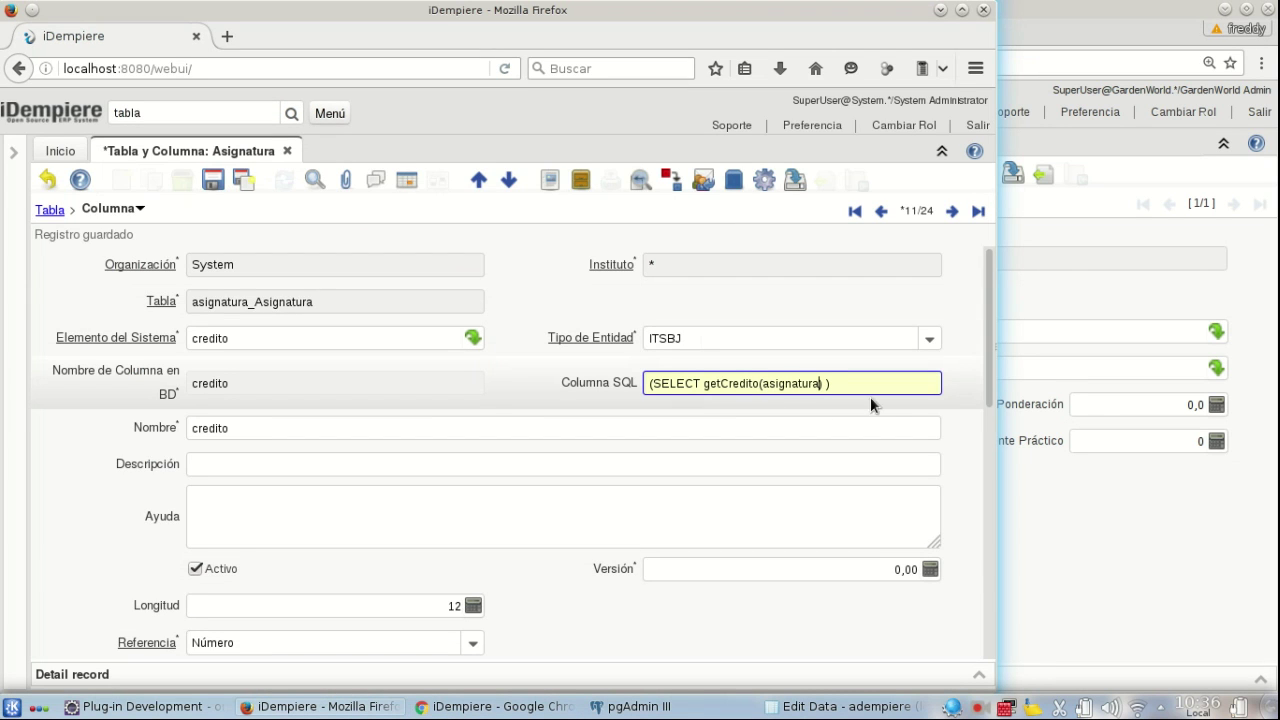
type(".")
- Switch to iDempiere in Chrome and recheck the full database column name in Número de Horas' preference value dialog, then close it
left_click(1062, 440)
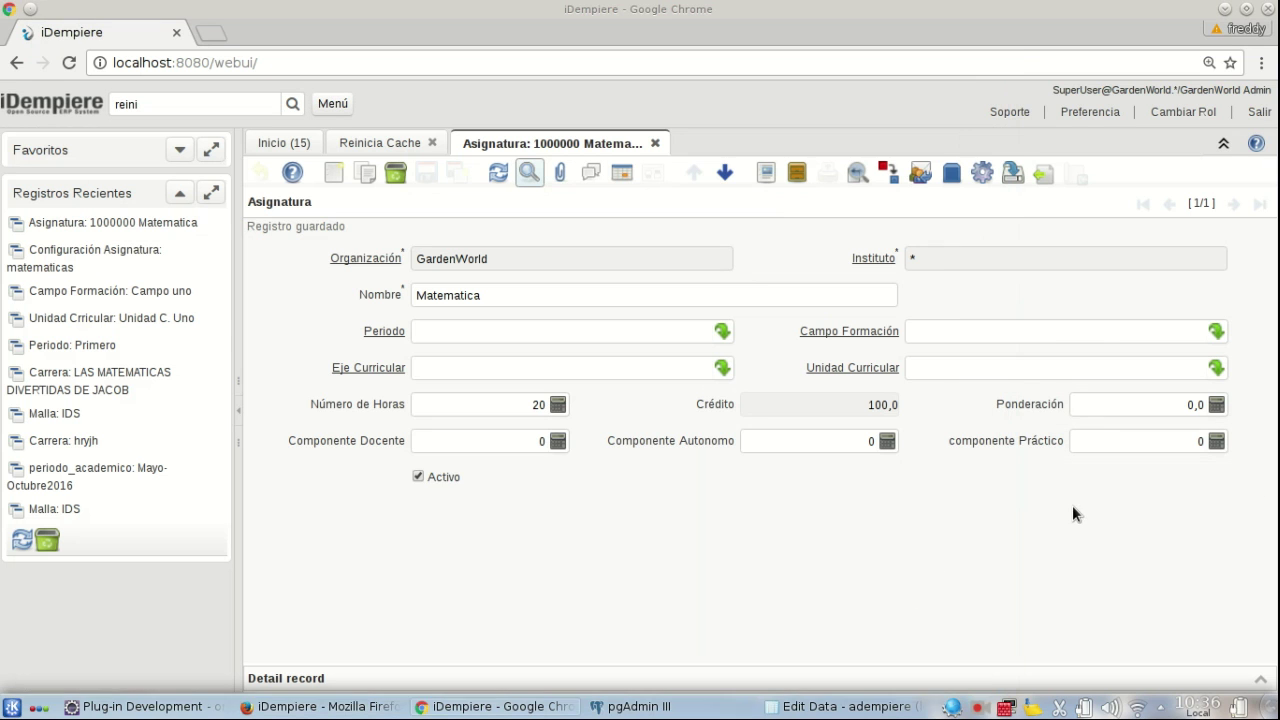
right_click(470, 406)
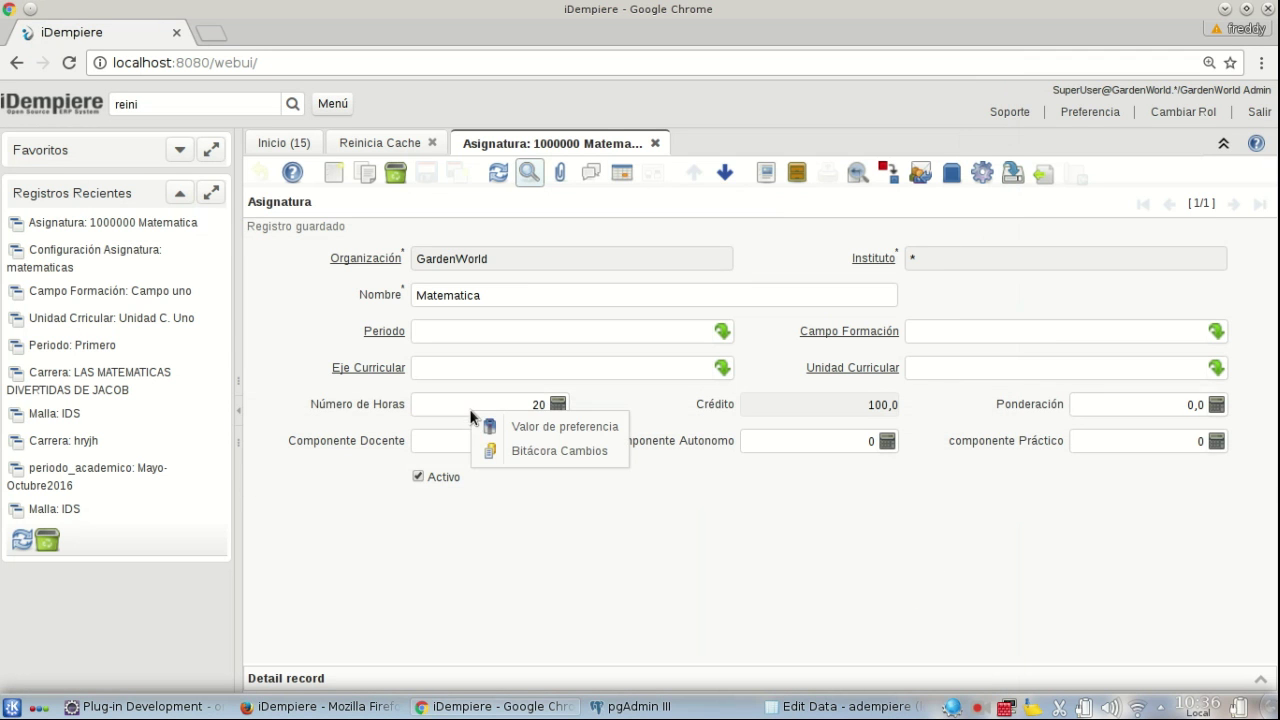
left_click(520, 424)
double_click(876, 468)
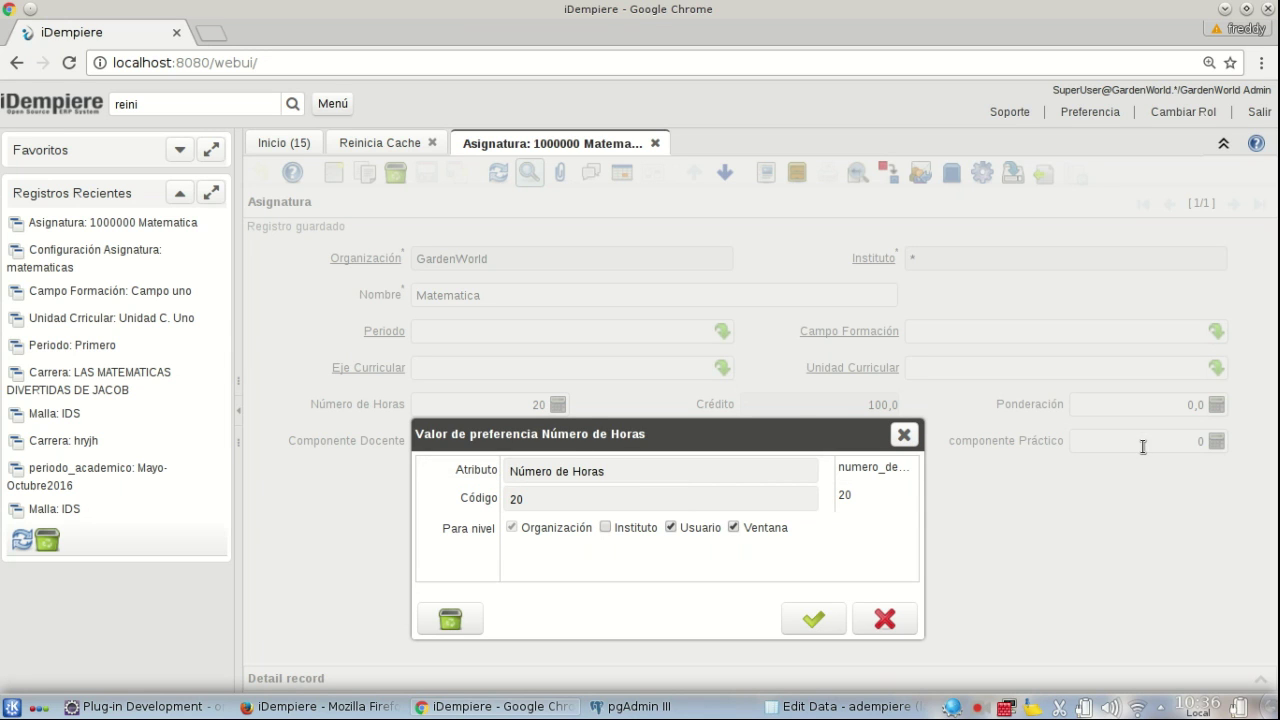
left_click_drag(917, 480, 1233, 480)
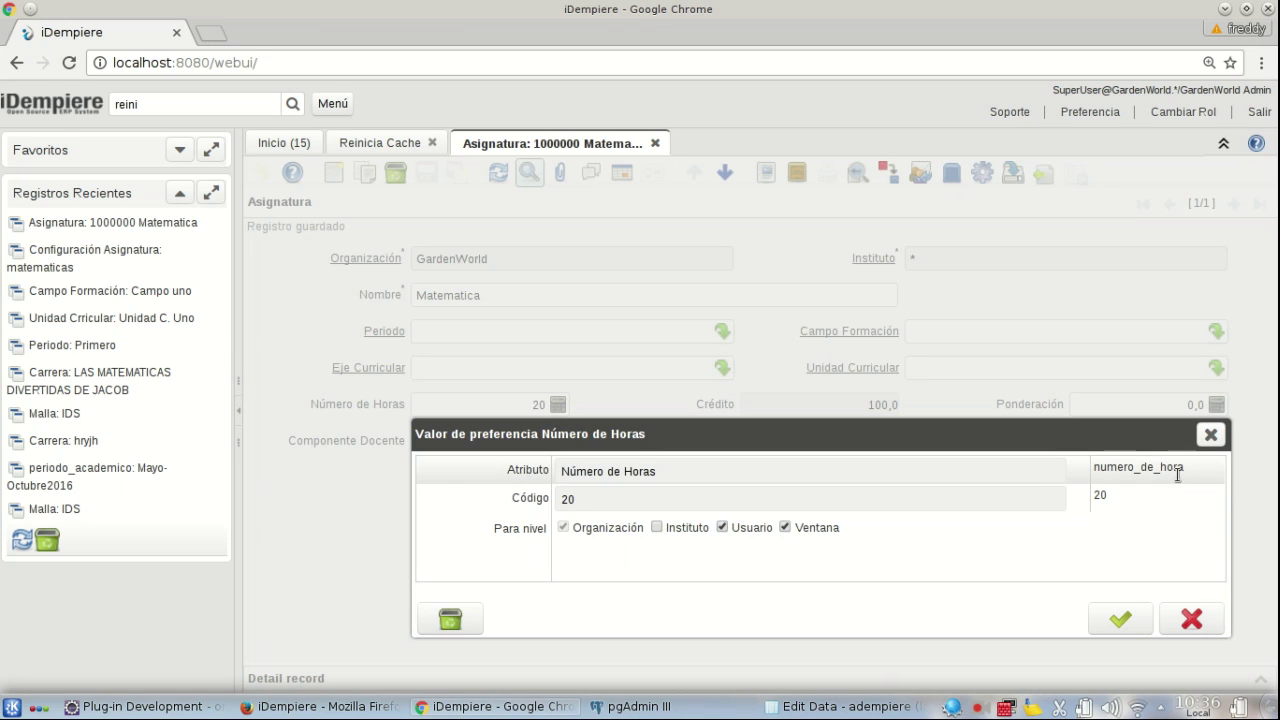
left_click(1210, 435)
- Back in Firefox, complete the Columna SQL expression as (SELECT getCredito(asignatura.numero_de_hora,32) )
key("alt+Tab")
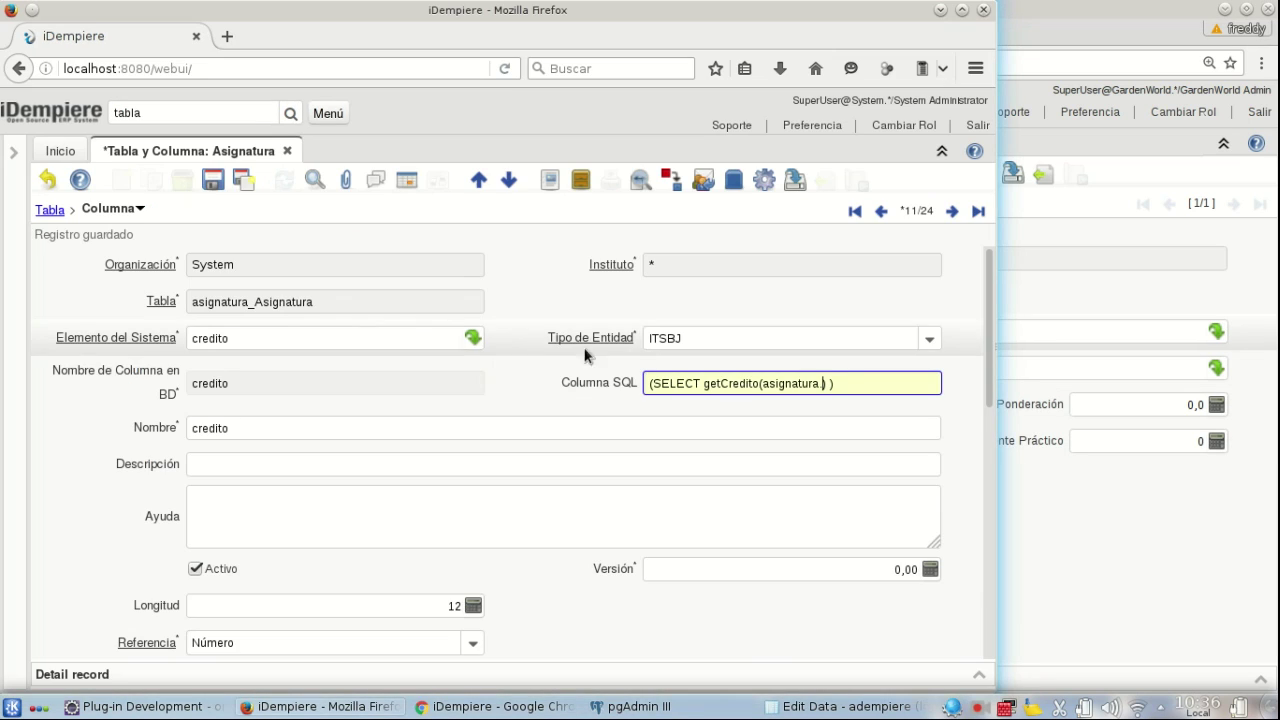
type("numero_de_hora")
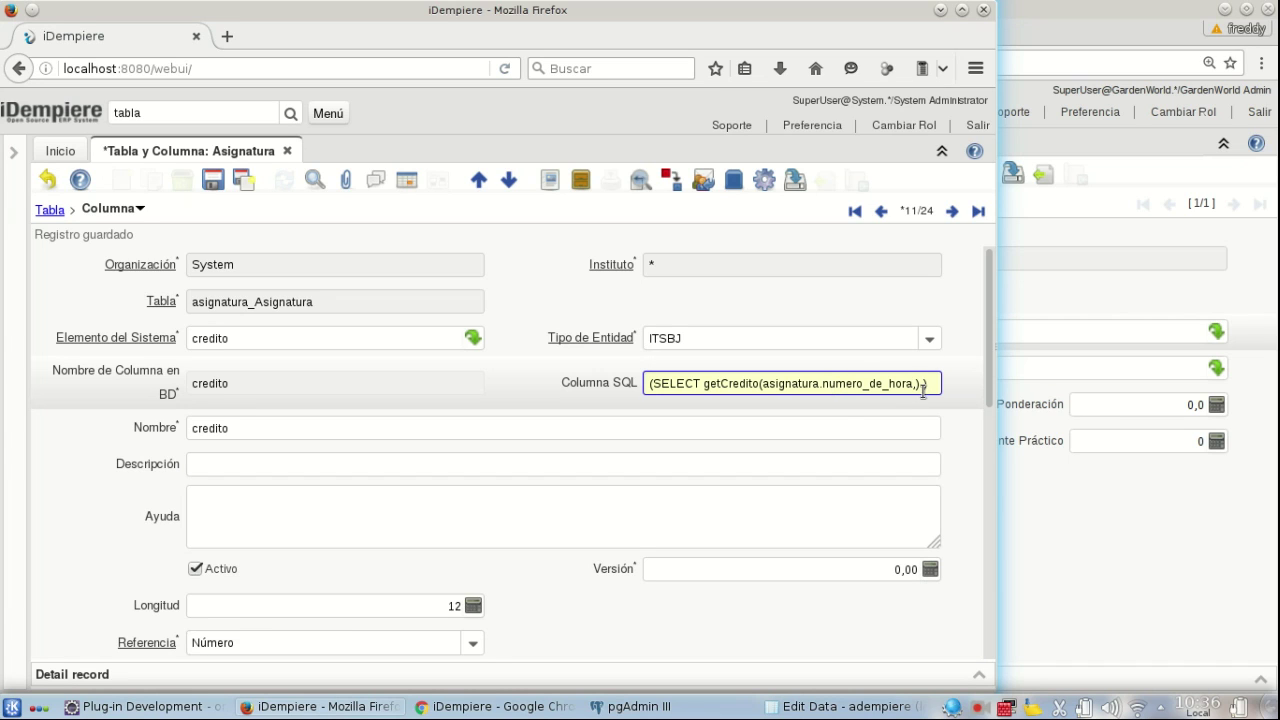
type(",32)")
key("Tab")
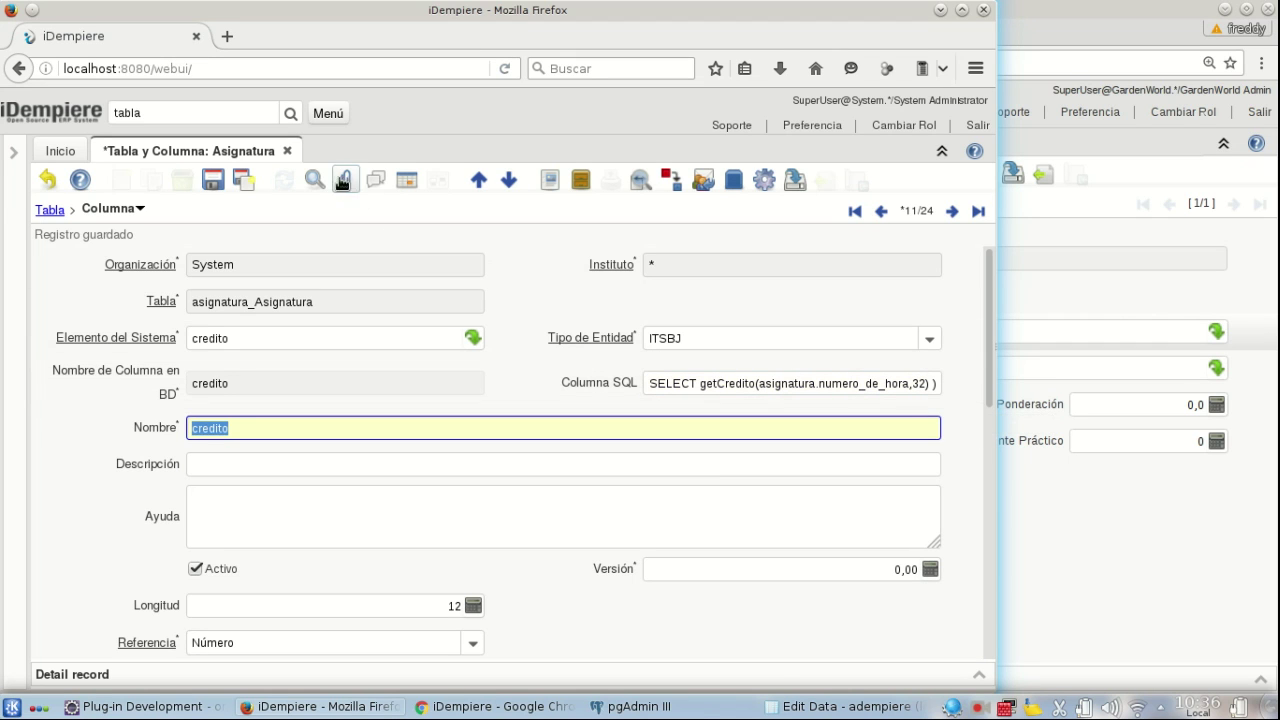
- Save the credito column record with its Columna SQL expression and check that its Actualizable option is off
left_click(212, 179)
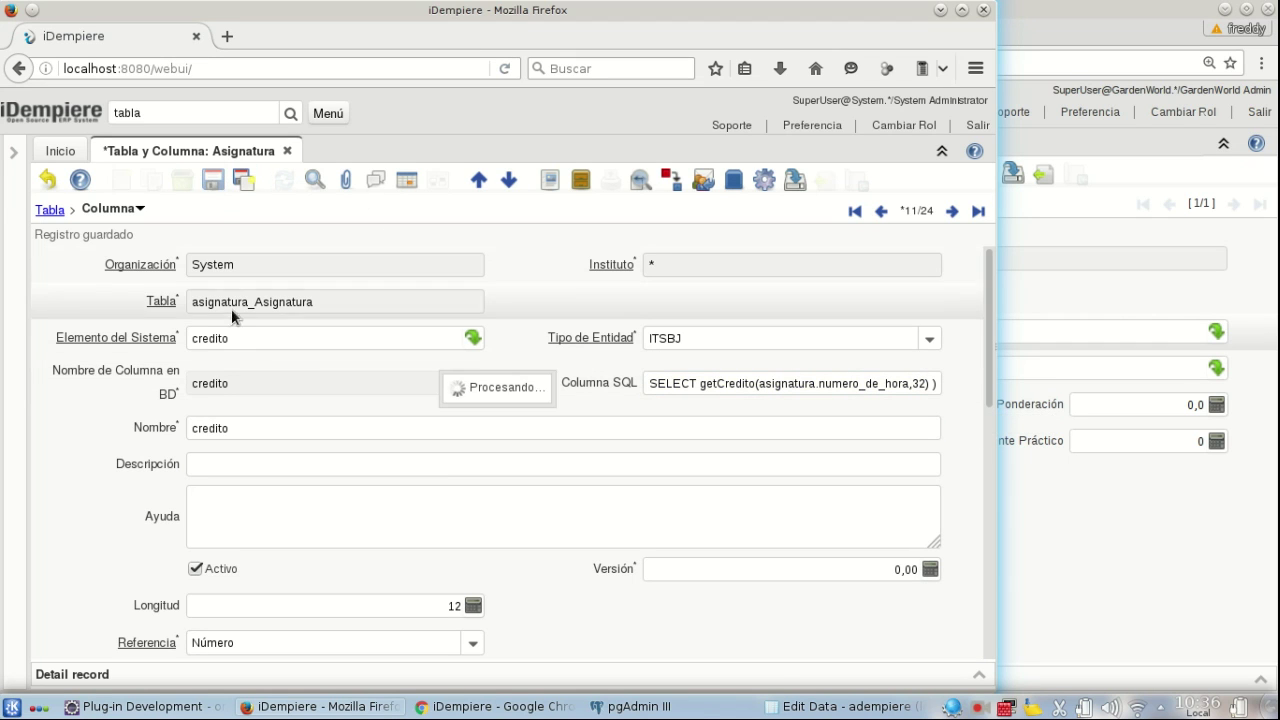
left_click_drag(989, 291, 994, 512)
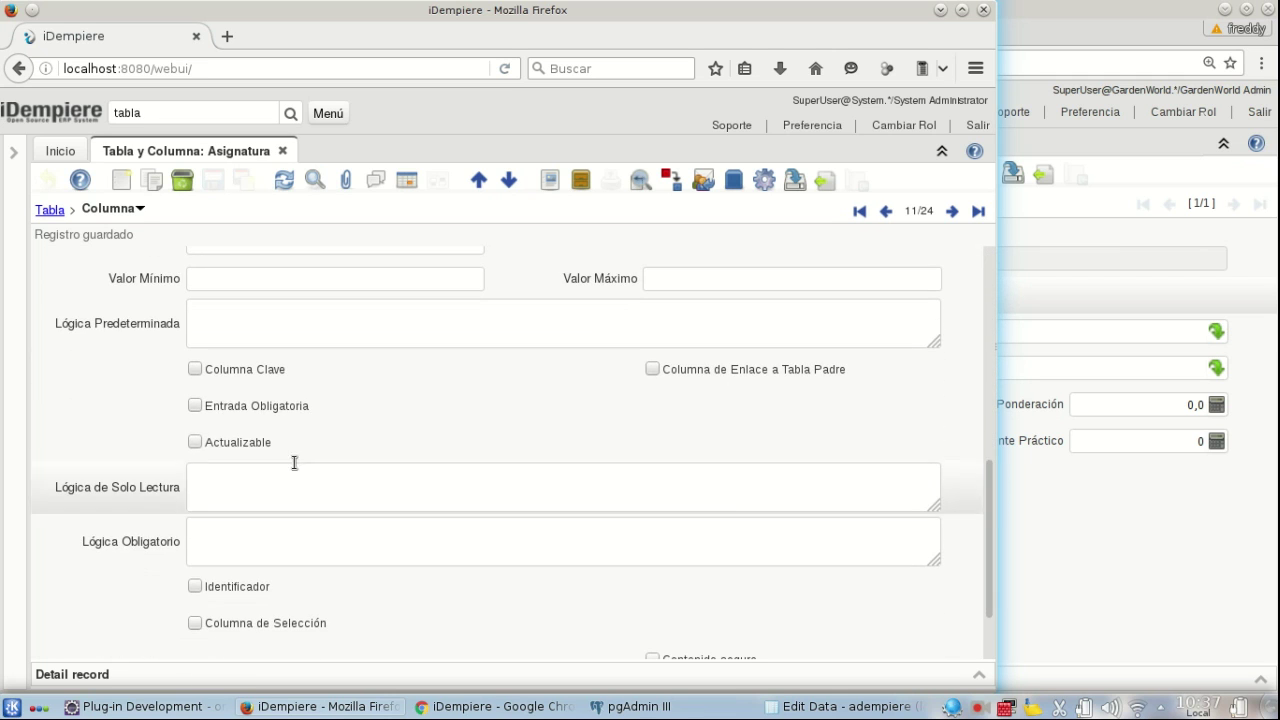
left_click_drag(237, 442, 269, 443)
left_click(322, 444)
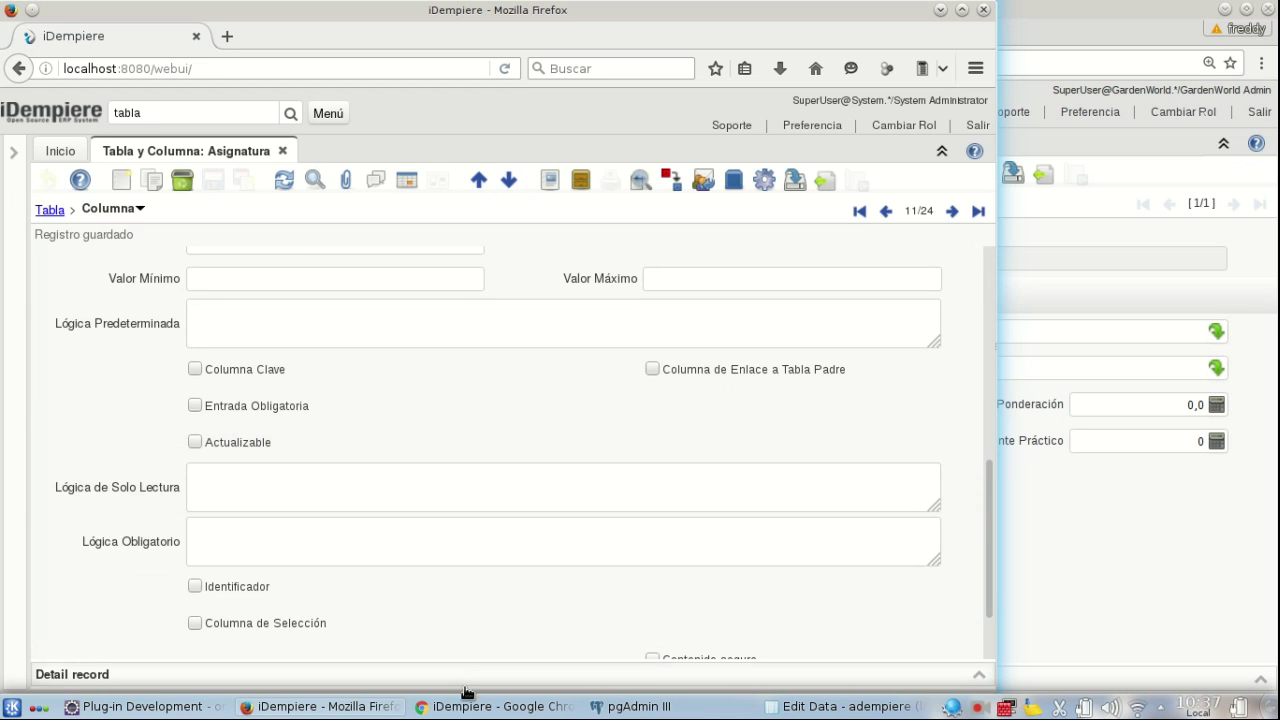
- Switch to iDempiere in Chrome, close the Asignatura window, rerun the Reinicia Cache process, and reopen the Matematica record
left_click(495, 706)
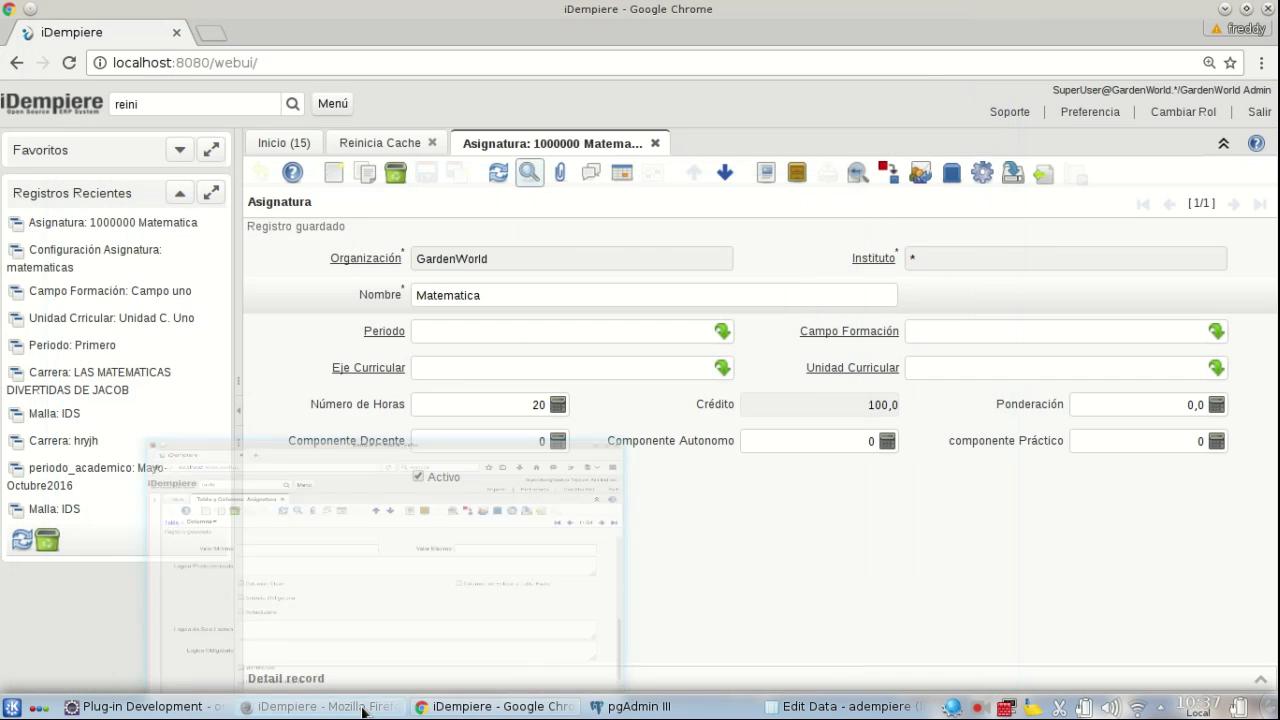
left_click(655, 143)
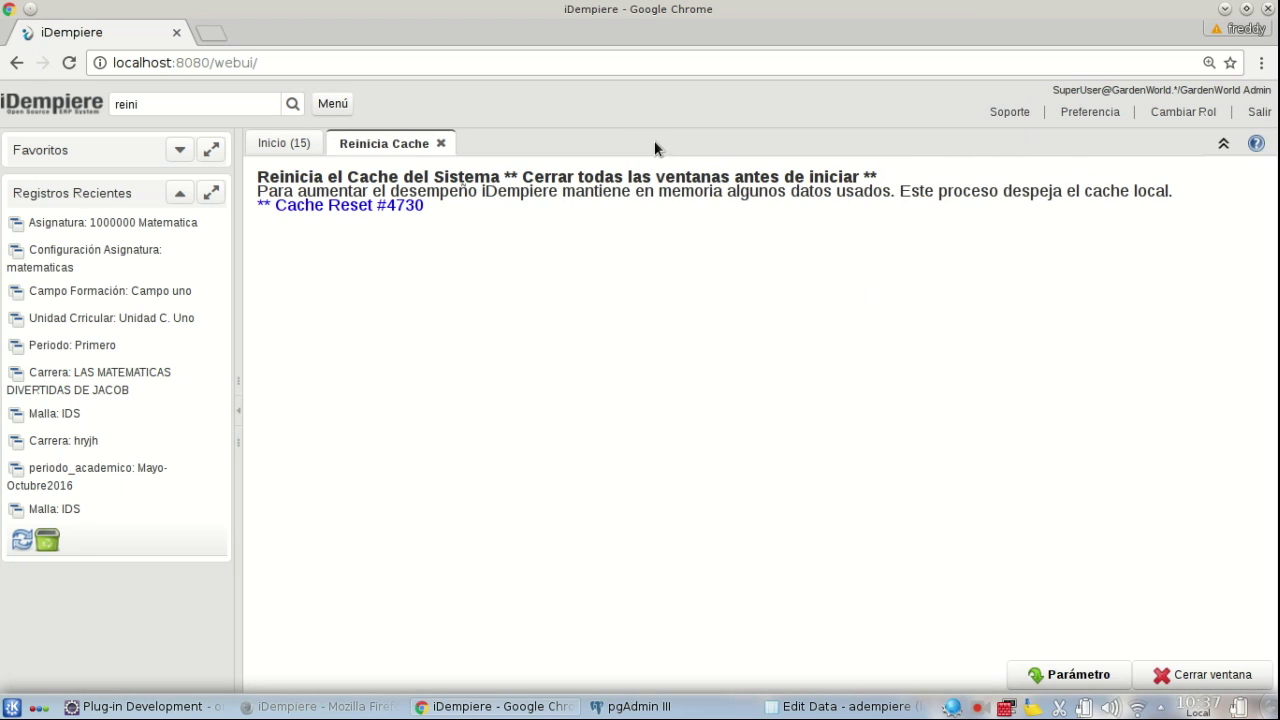
left_click(1118, 670)
left_click(1090, 674)
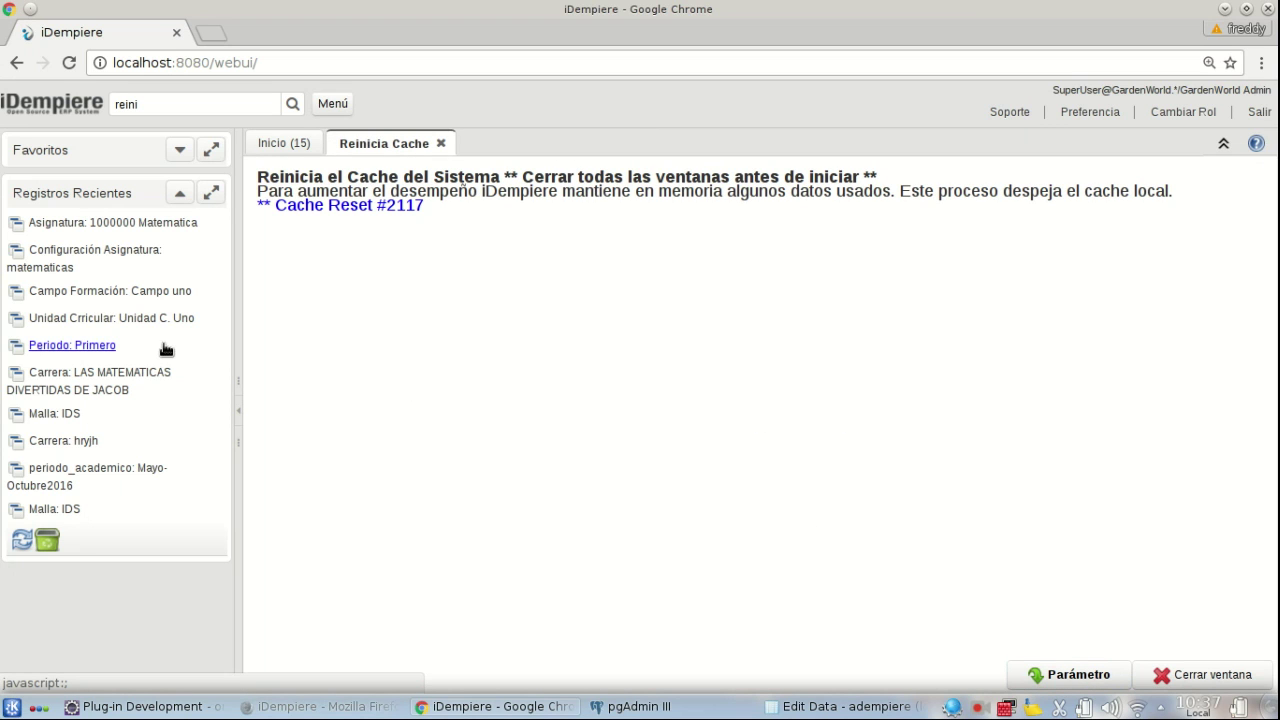
left_click(105, 224)
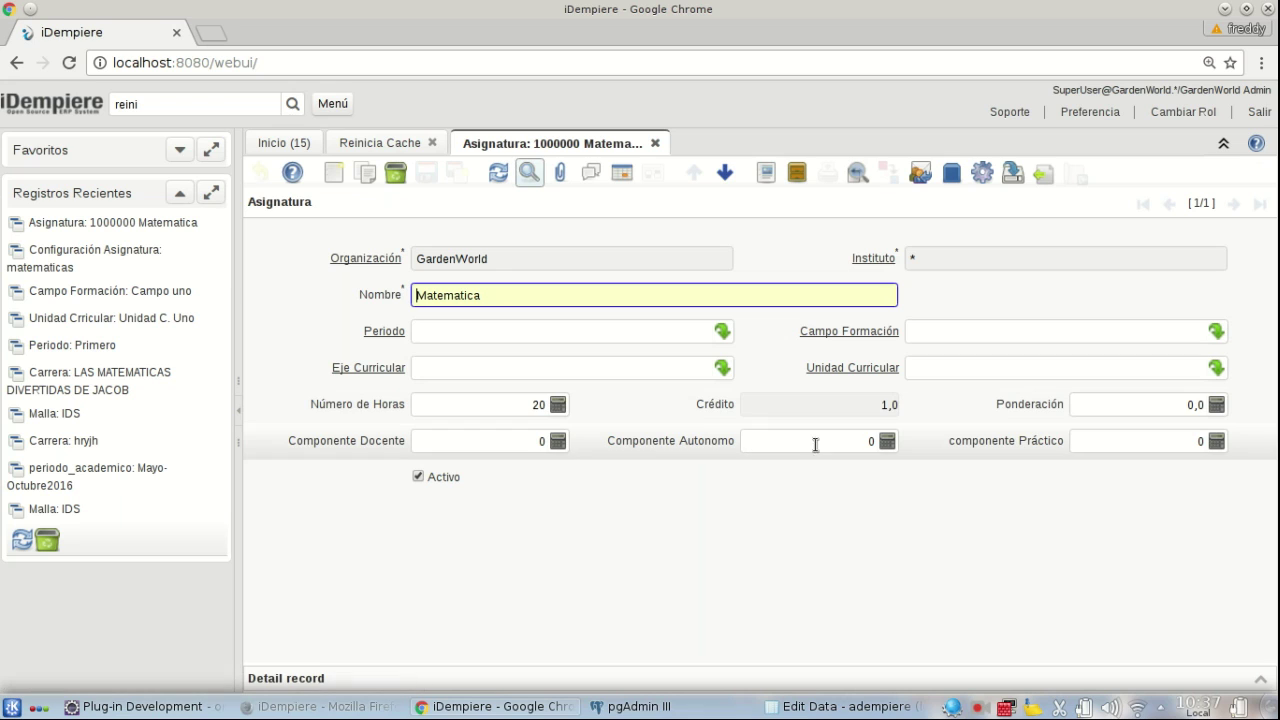
- Set Matematica's Número de Horas to 32 and save the record to recalculate Crédito
double_click(528, 404)
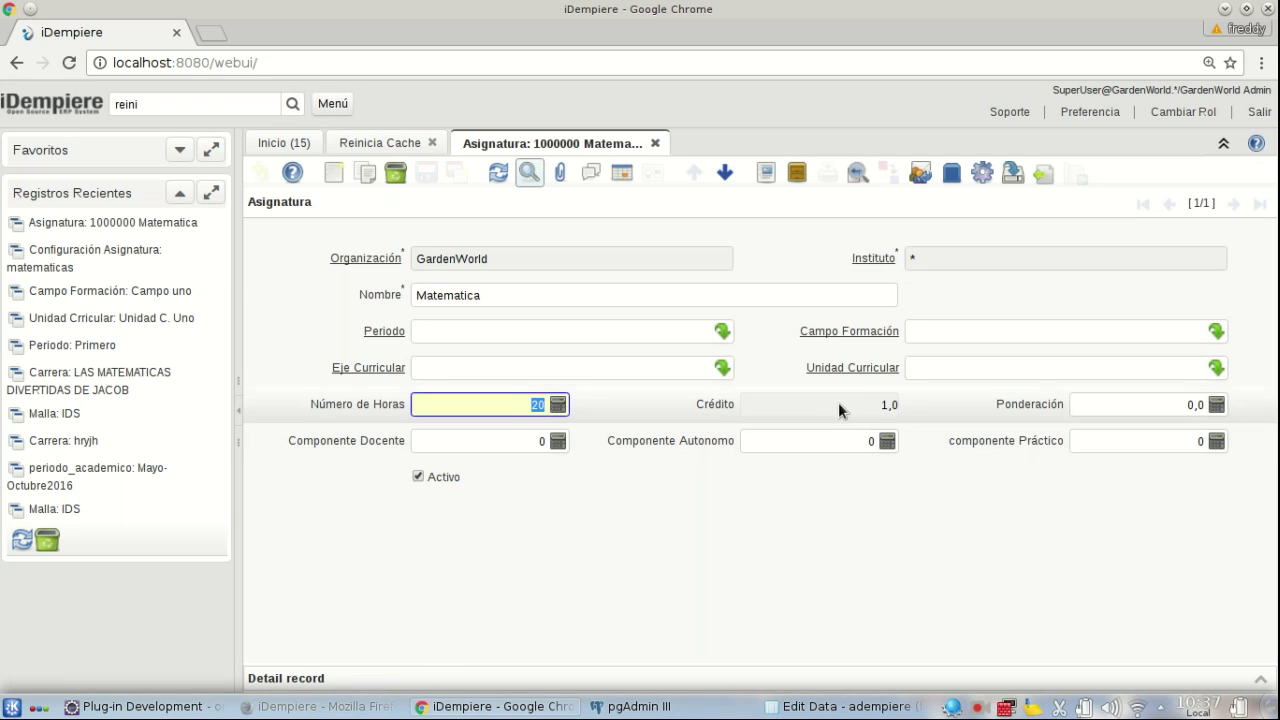
key("Tab")
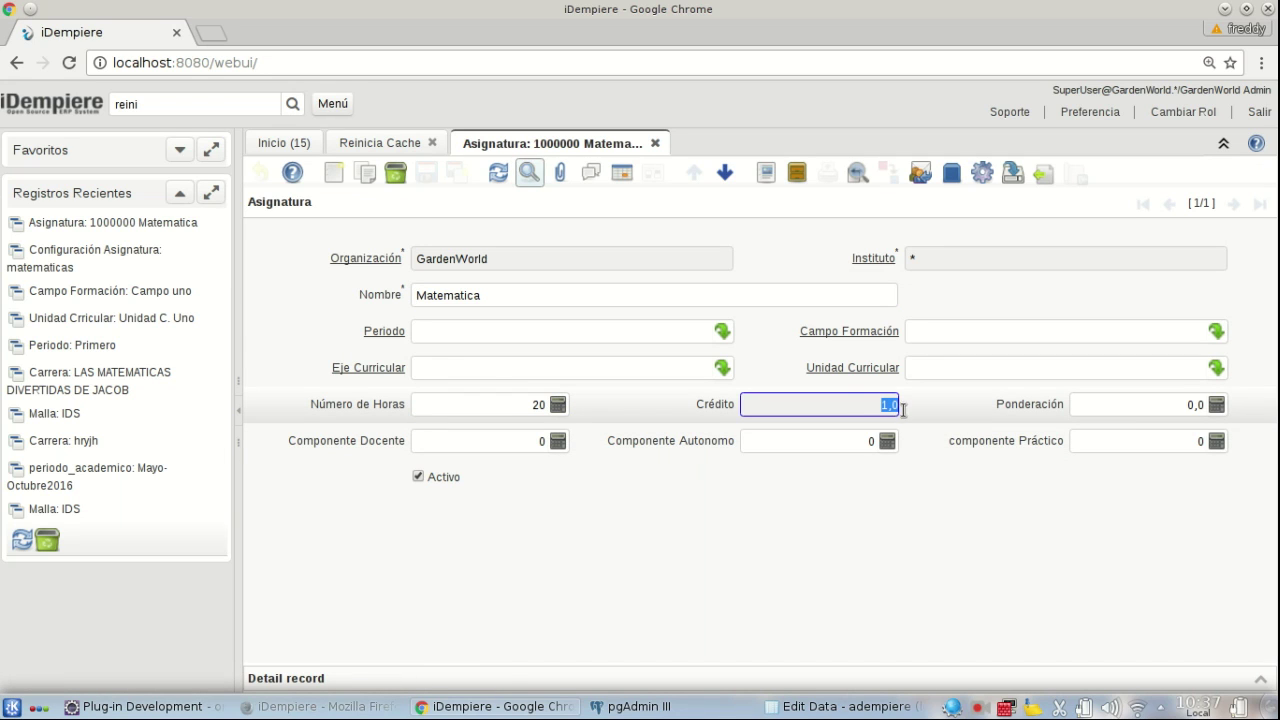
left_click(502, 402)
type("2")
key("Tab")
left_click(426, 173)
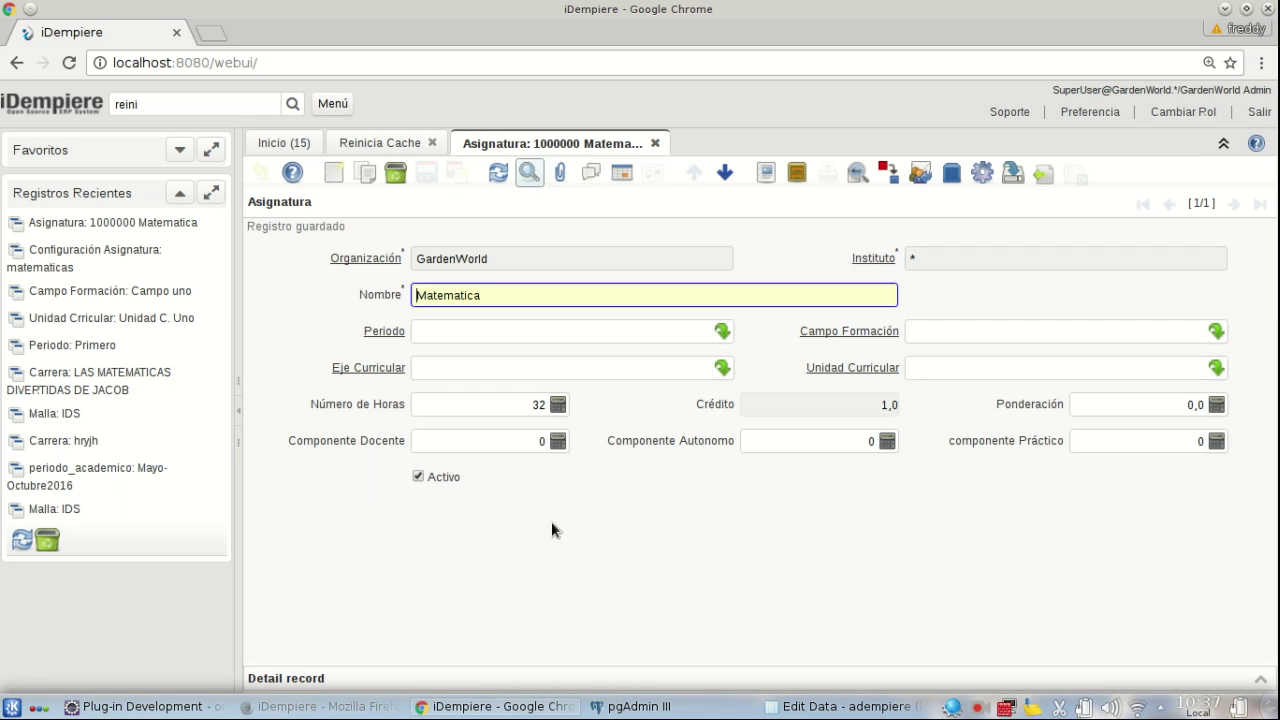
- Set Número de Horas to 64, save the record, and check the recalculated Crédito
double_click(537, 404)
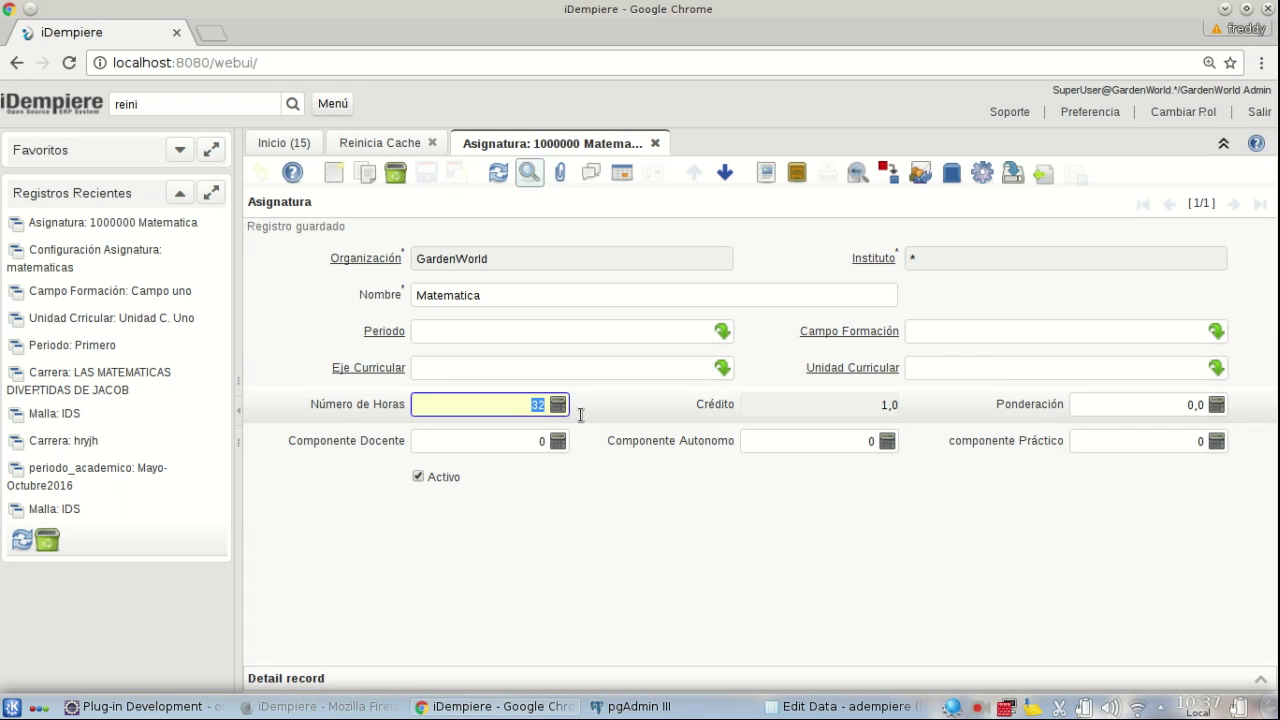
type("63")
key("BackSpace")
type("4")
key("Tab")
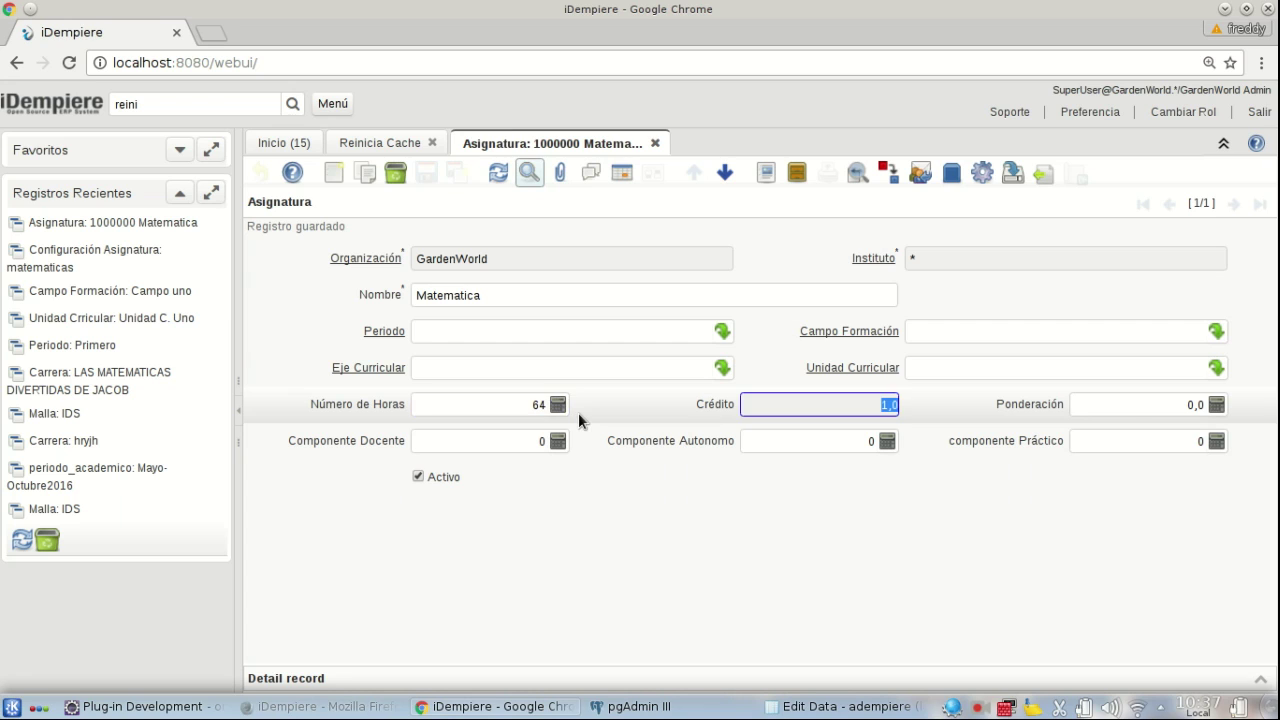
left_click(428, 172)
left_click(862, 407)
- Set Número de Horas to 120, save the record, and check how Crédito is rounded
double_click(528, 404)
type("120")
key("Tab")
left_click(426, 172)
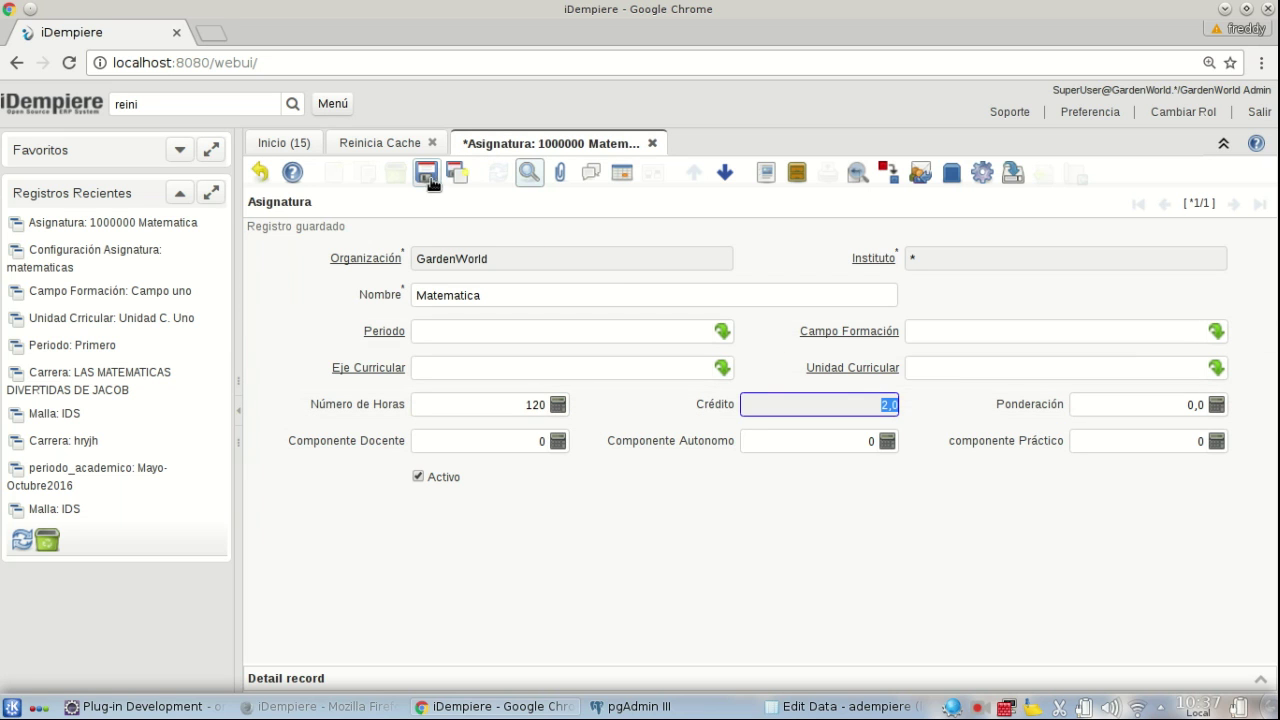
left_click(852, 407)
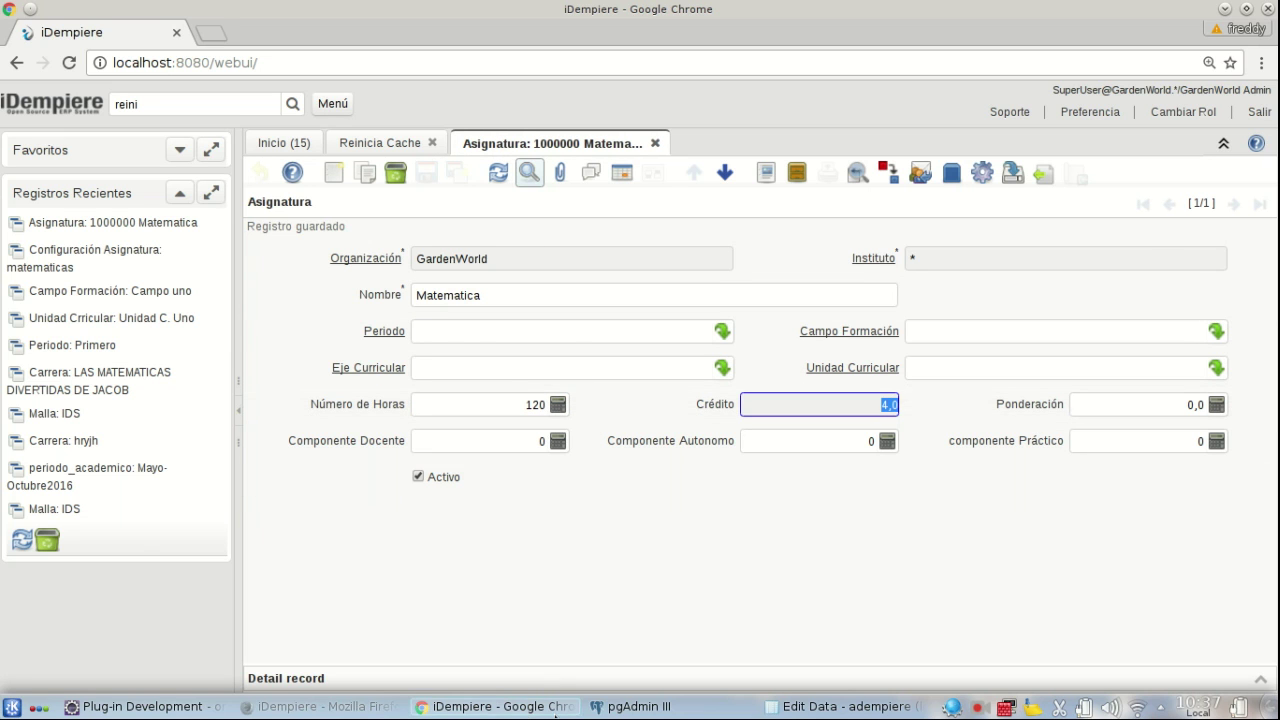
- Switch to pgAdmin III and open a CREATE script for the getcredito(numeric, numeric) function in the query editor
left_click(639, 706)
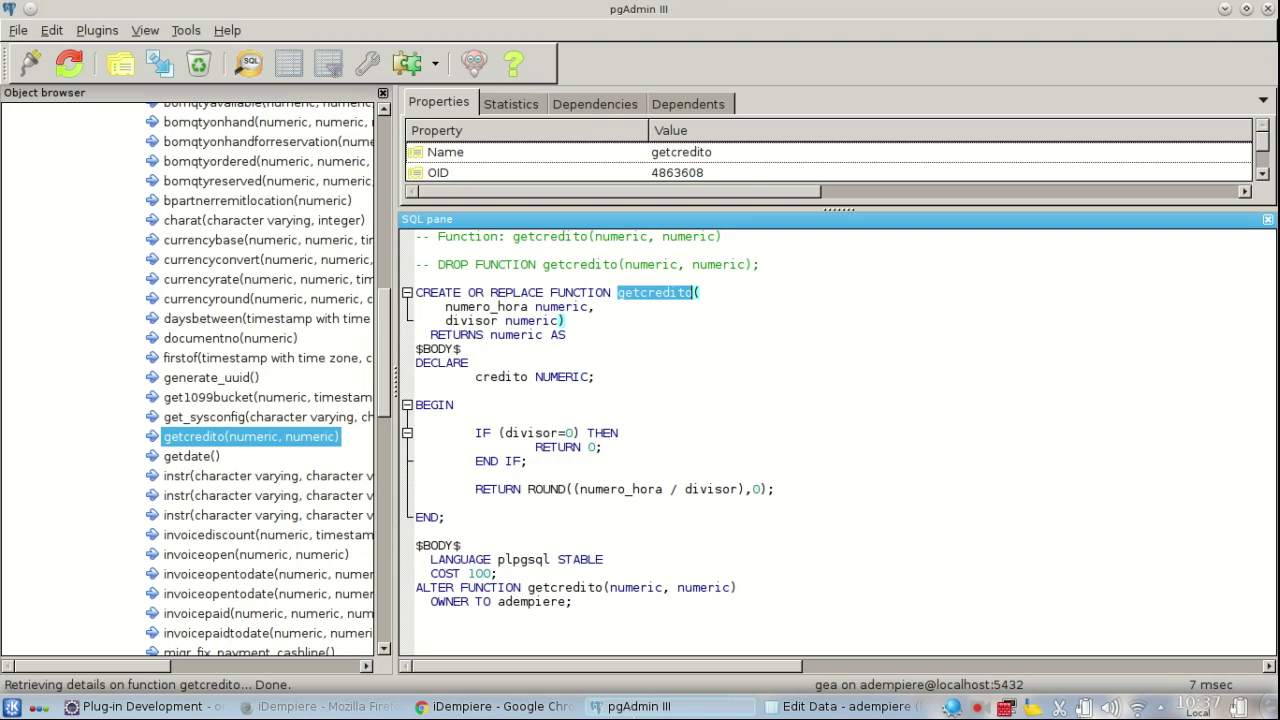
right_click(316, 433)
mouse_move(425, 573)
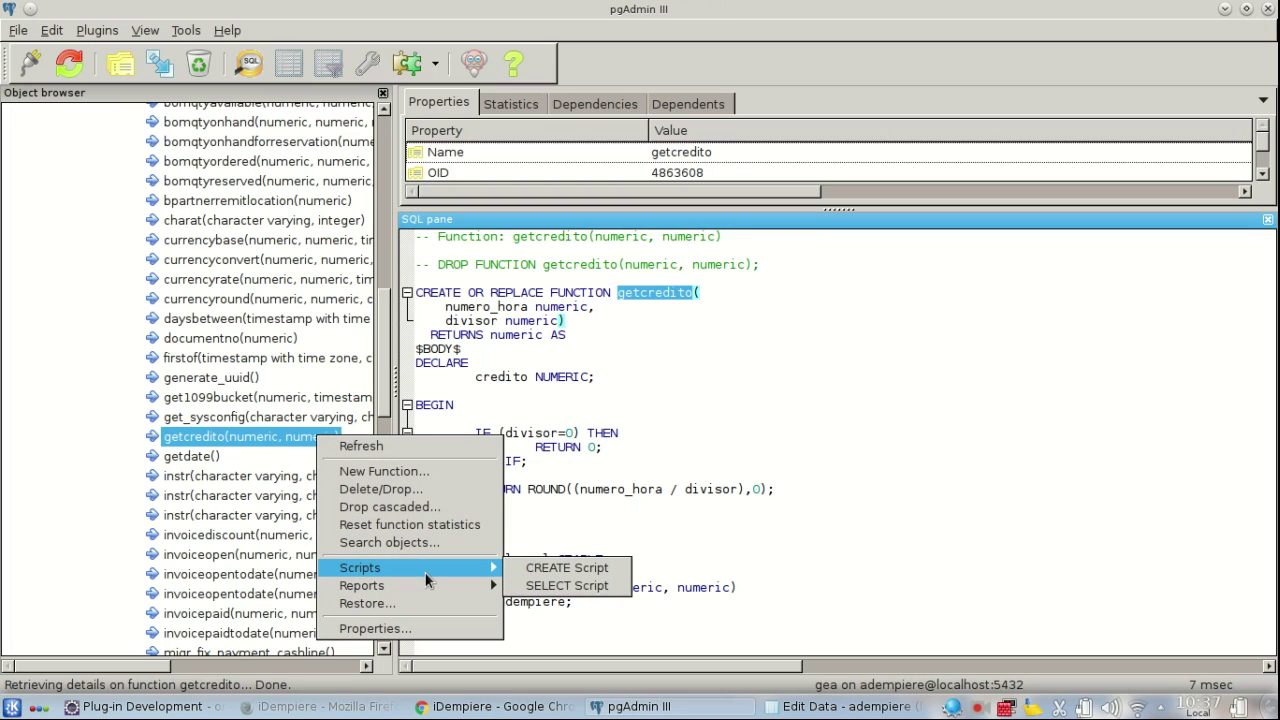
left_click(560, 567)
left_click(434, 234)
- Change the ROUND precision in getcredito's RETURN statement to 2 and execute the script
left_click_drag(511, 315, 524, 520)
double_click(385, 419)
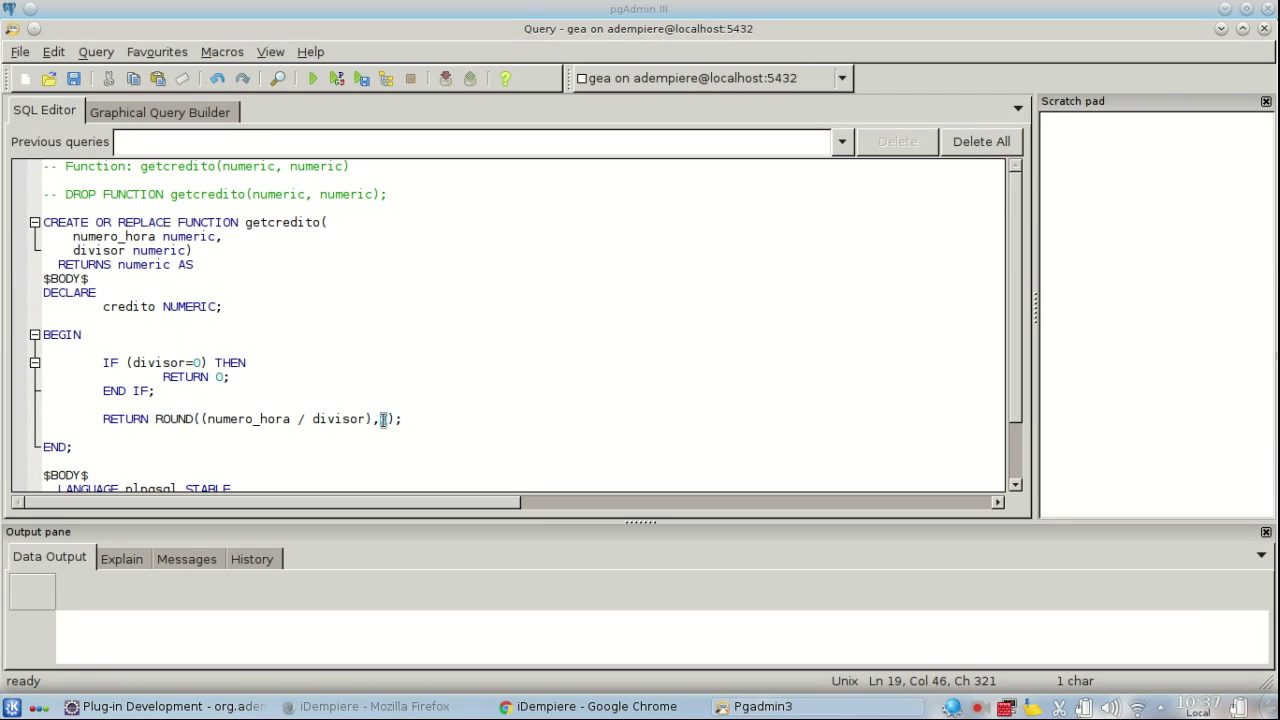
type("2")
left_click(419, 419)
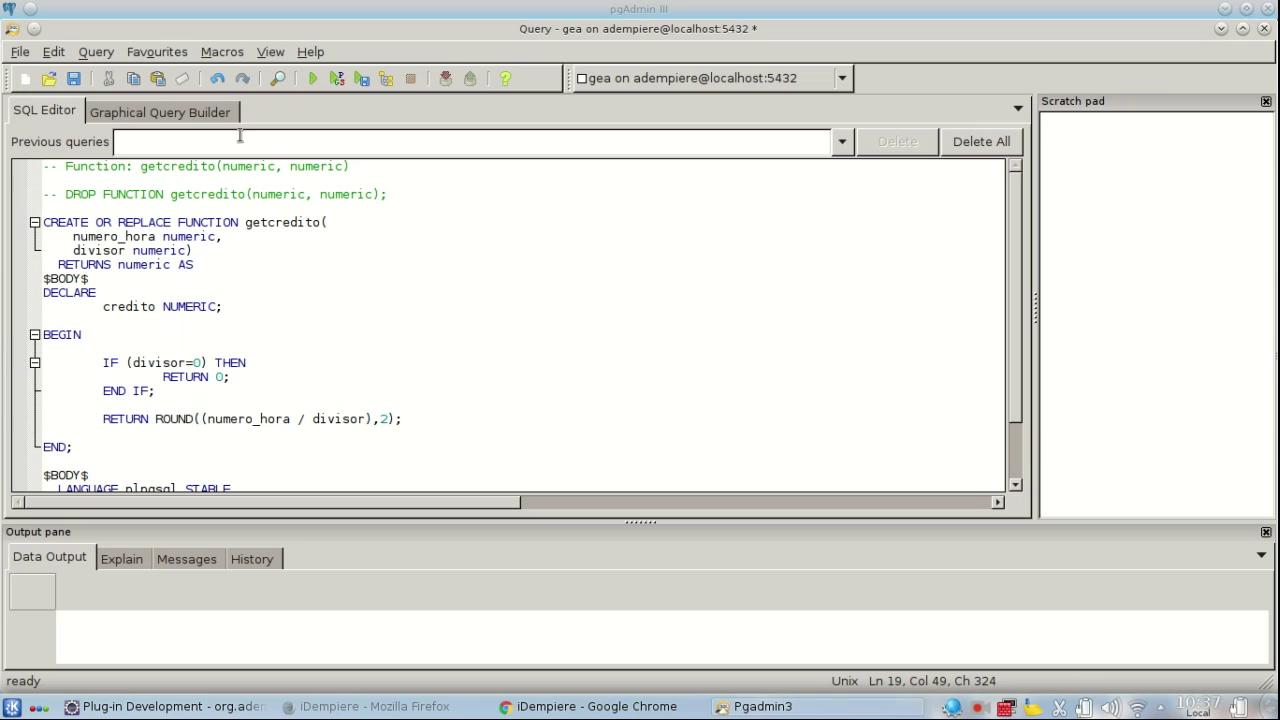
left_click(304, 76)
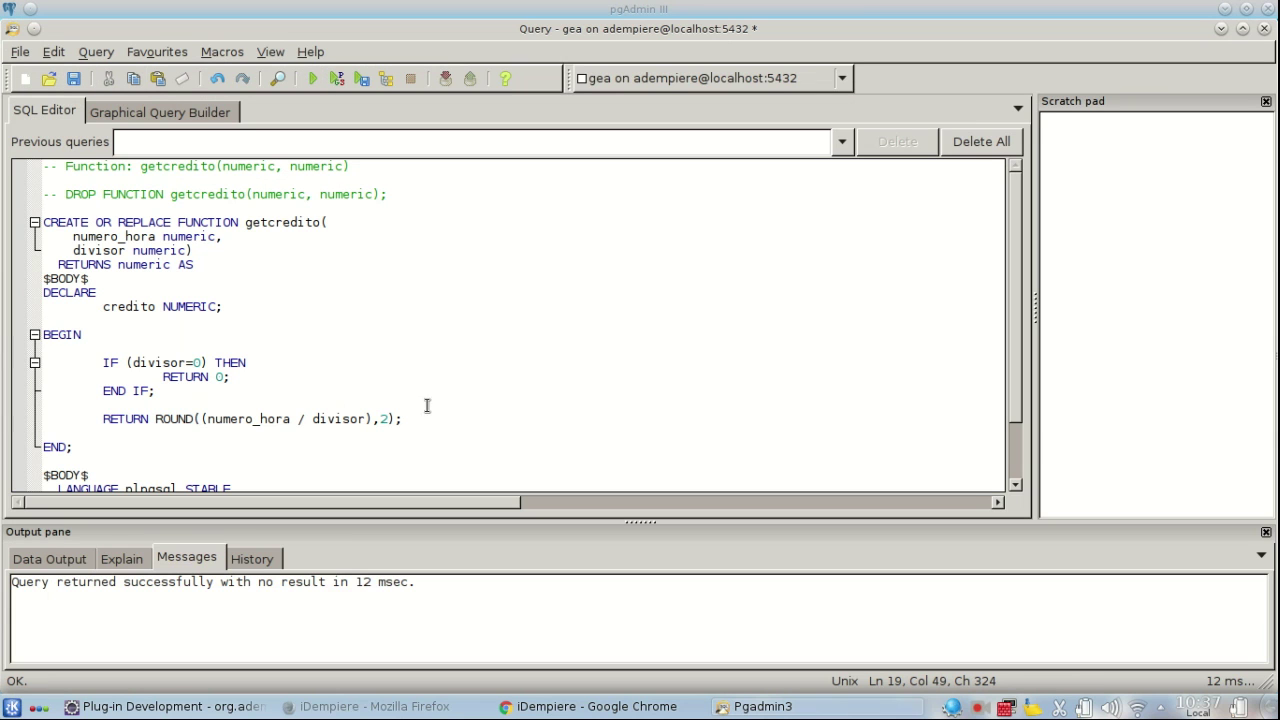
- Return to iDempiere in Chrome, close Asignatura, rerun the cache reset, and reopen Matematica to check its Crédito
left_click(533, 708)
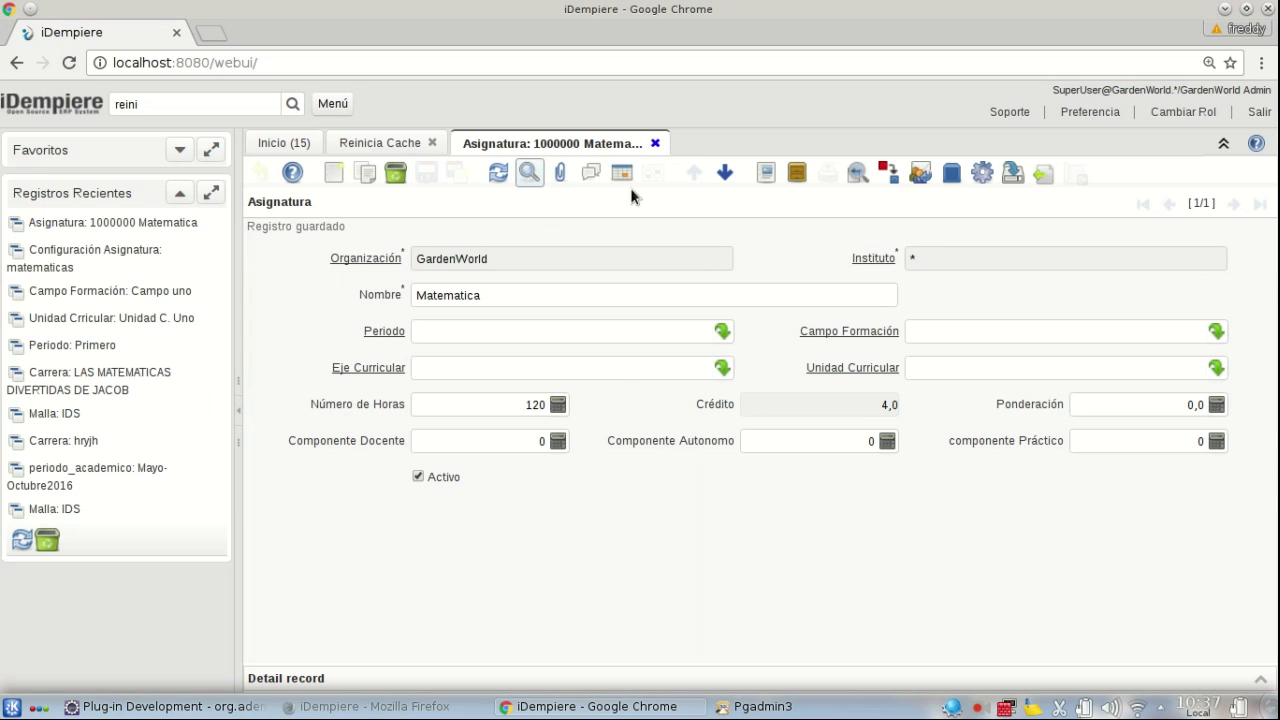
left_click(655, 143)
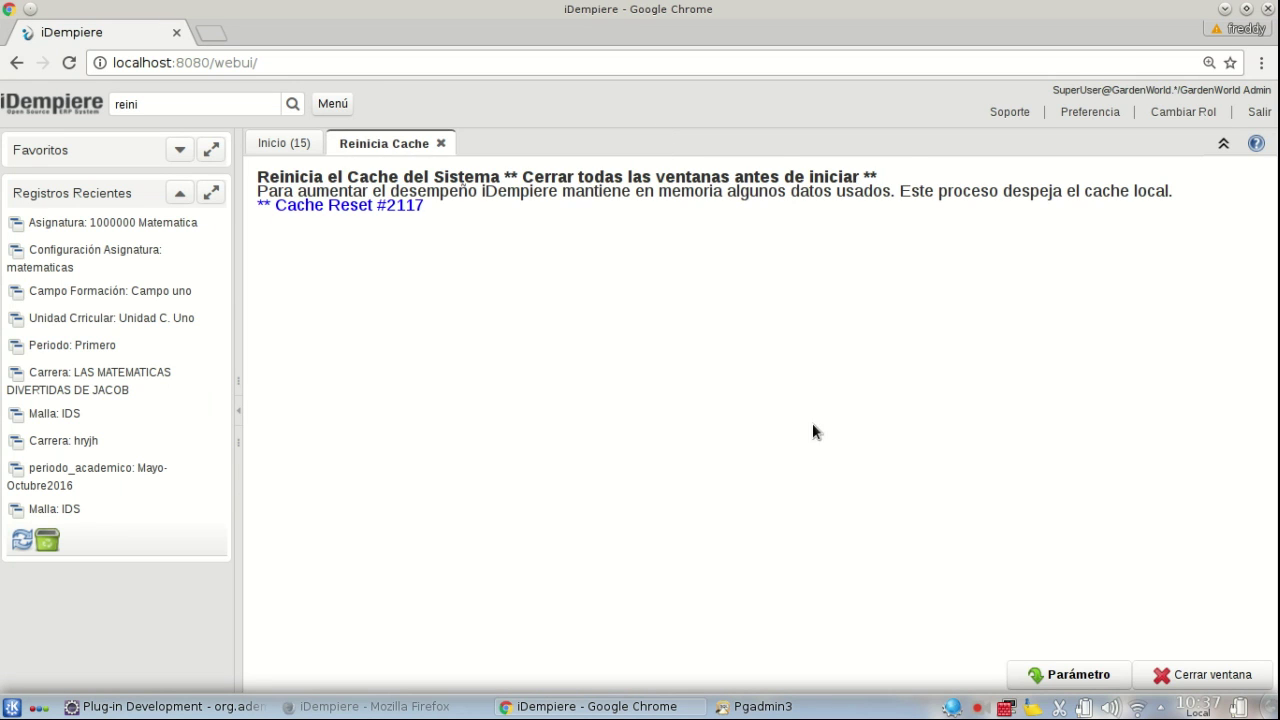
left_click(1040, 675)
left_click(1040, 675)
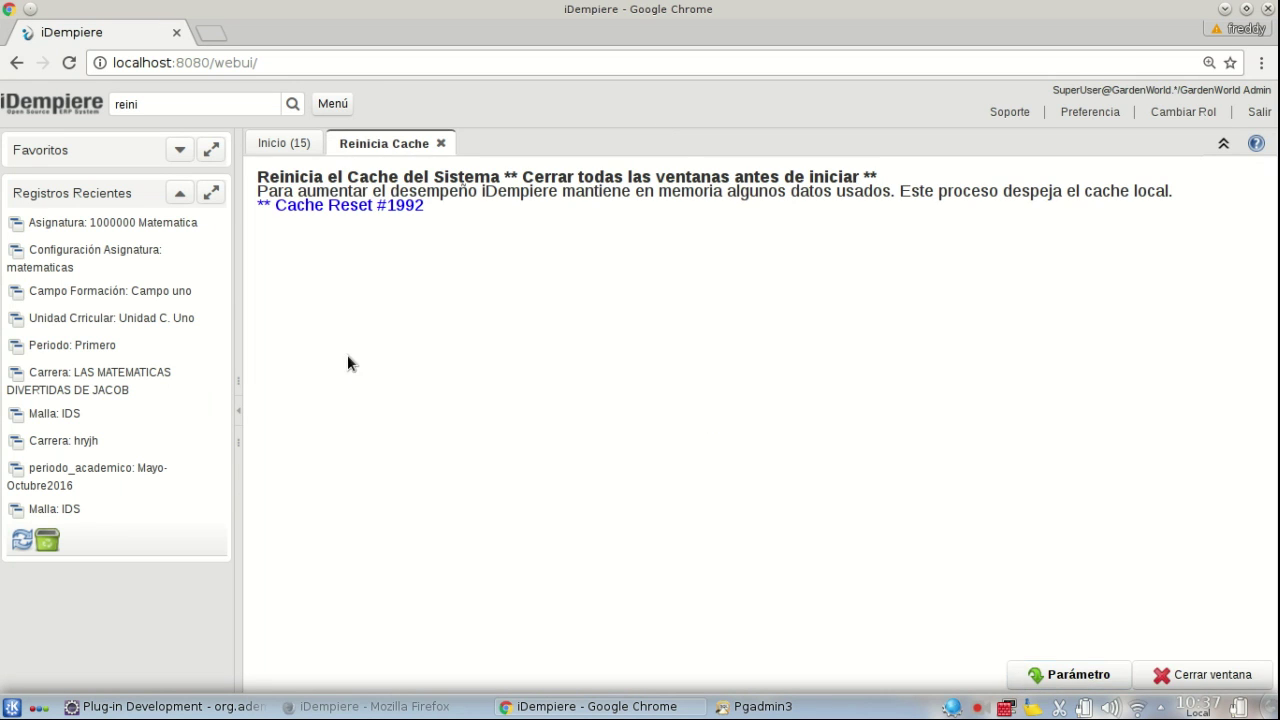
left_click(180, 223)
left_click(883, 404)
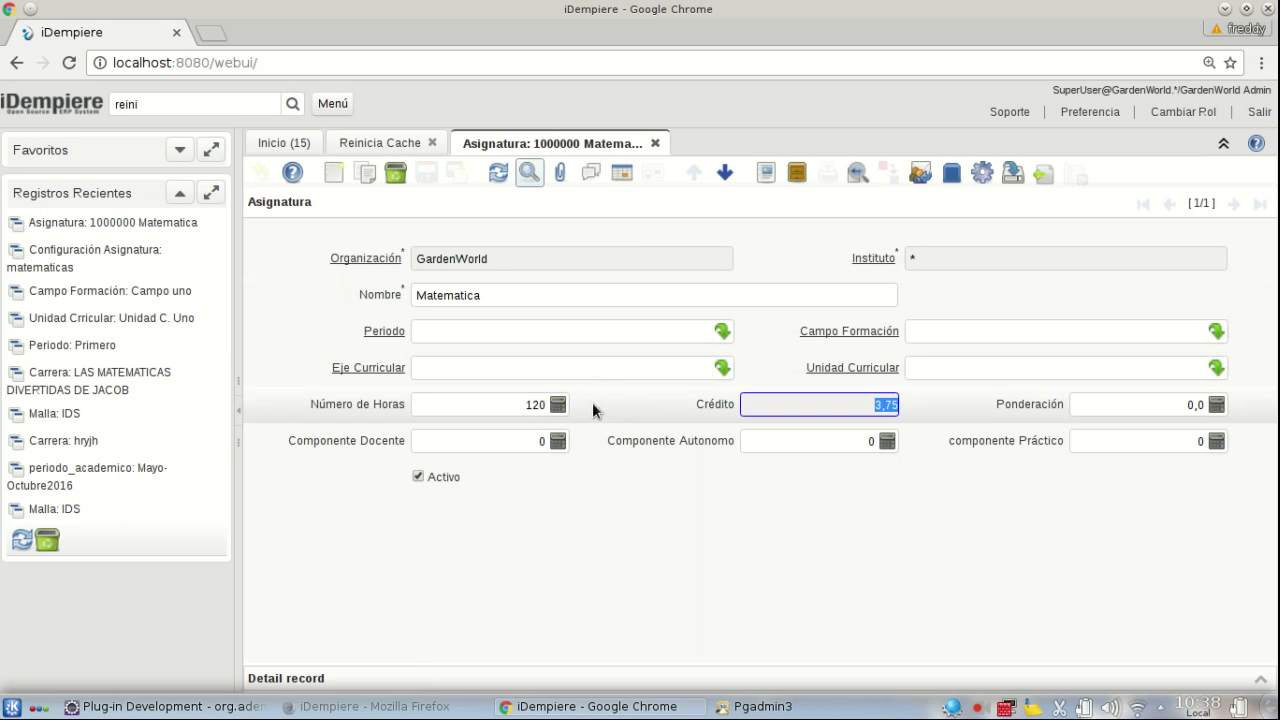
- Set Número de Horas to 130, save the Matematica record, and check the recalculated Crédito
left_click(520, 404)
type("13")
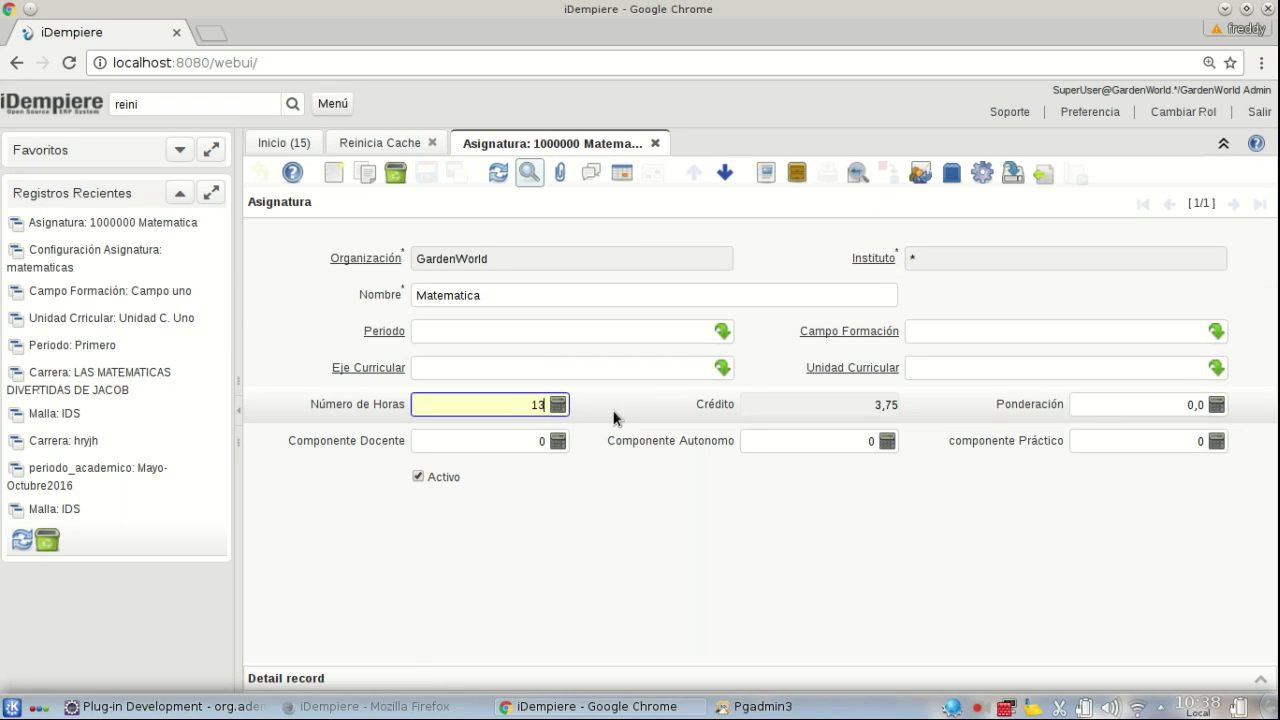
type("0")
key("Tab")
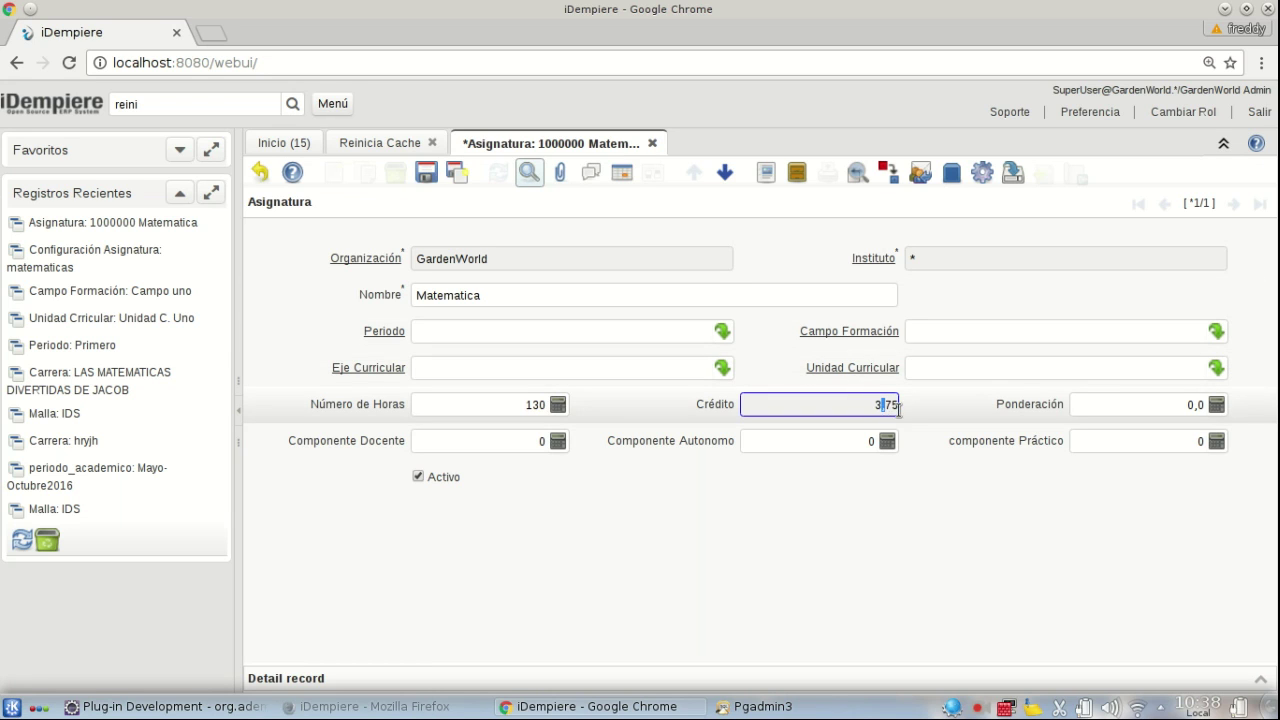
left_click_drag(899, 410, 898, 410)
left_click(424, 176)
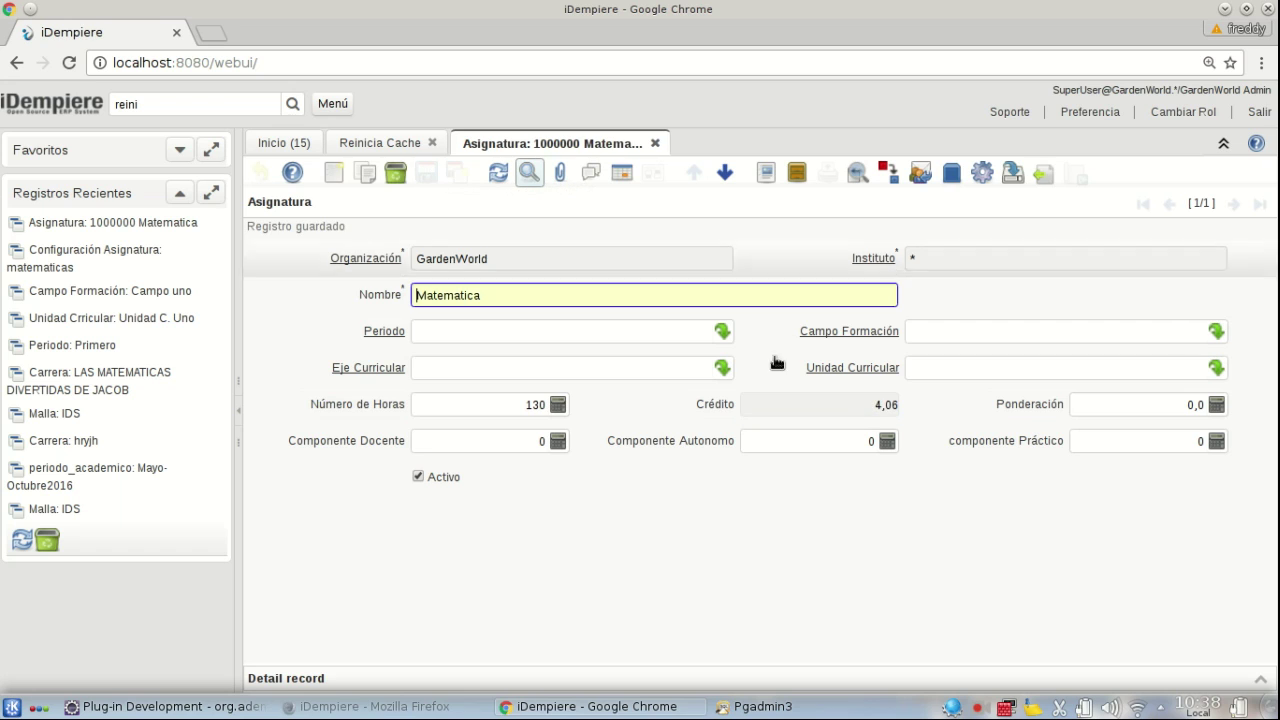
left_click(865, 404)
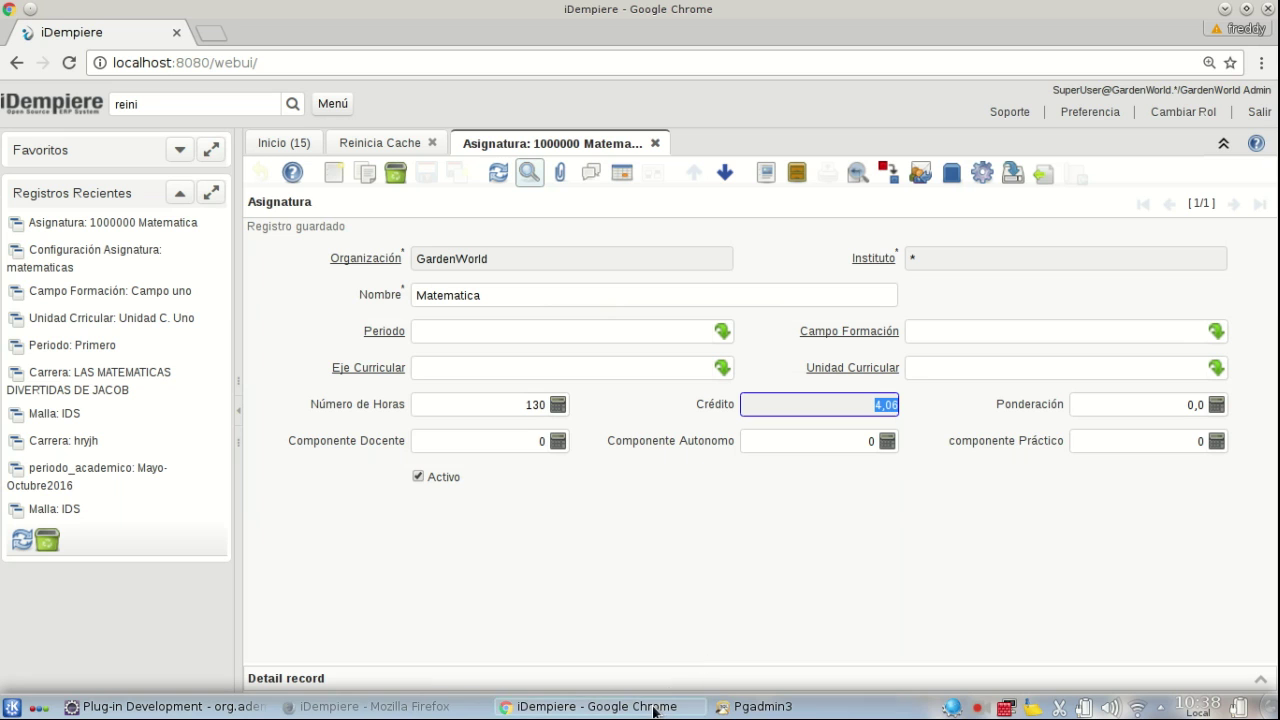
- Switch to pgAdmin's asignatura table data, refresh it, and compare the stored numero_de_hora and credito values for Matematica
left_click(760, 706)
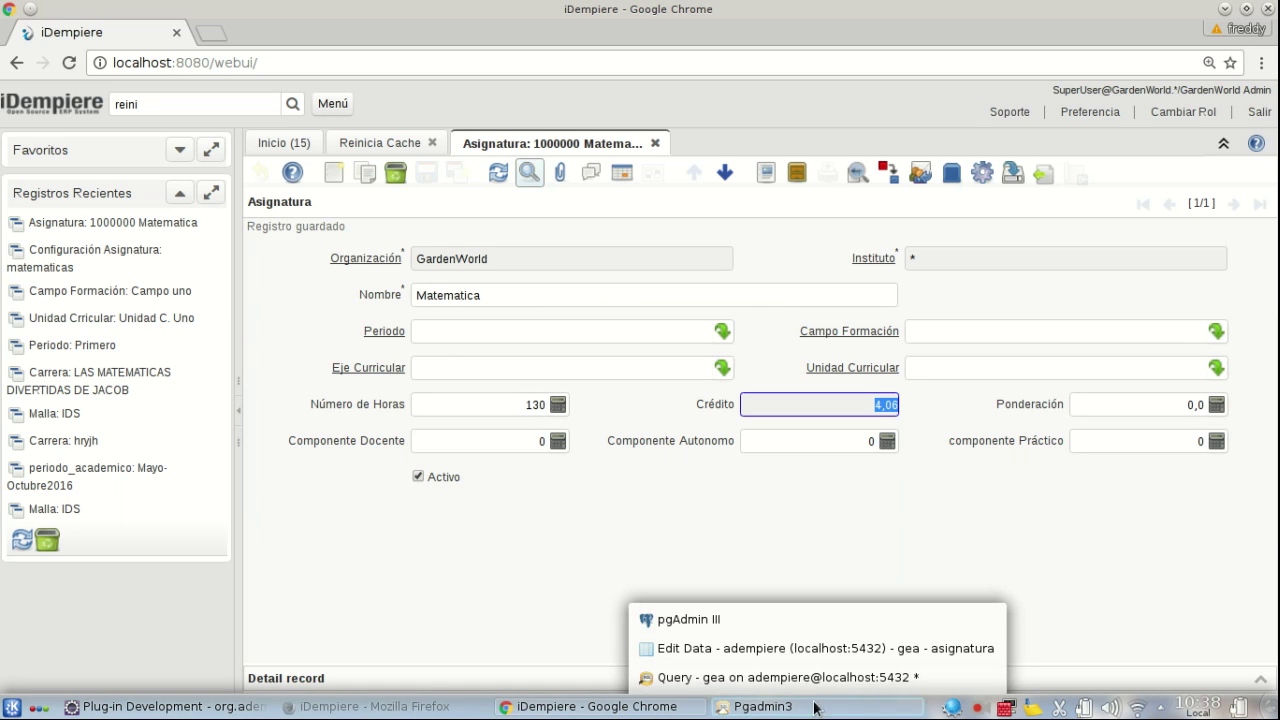
left_click(764, 652)
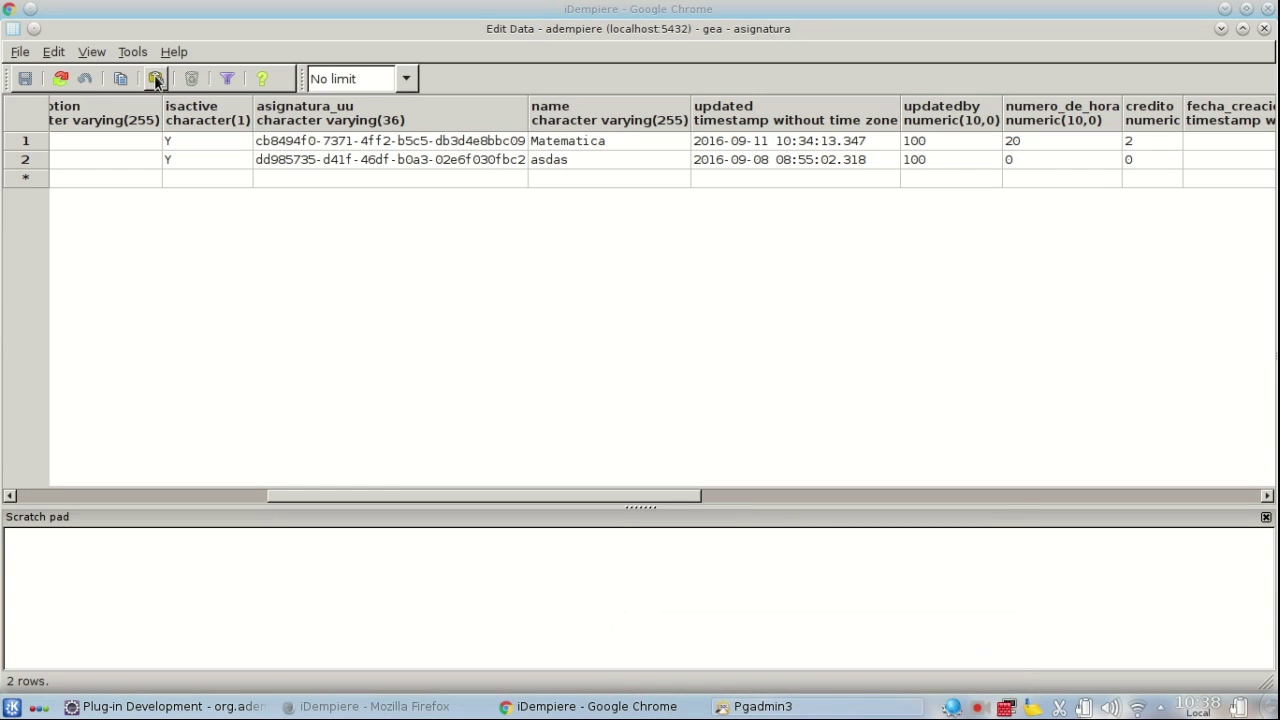
left_click(60, 78)
left_click(1199, 135)
key("Tab")
key("Tab")
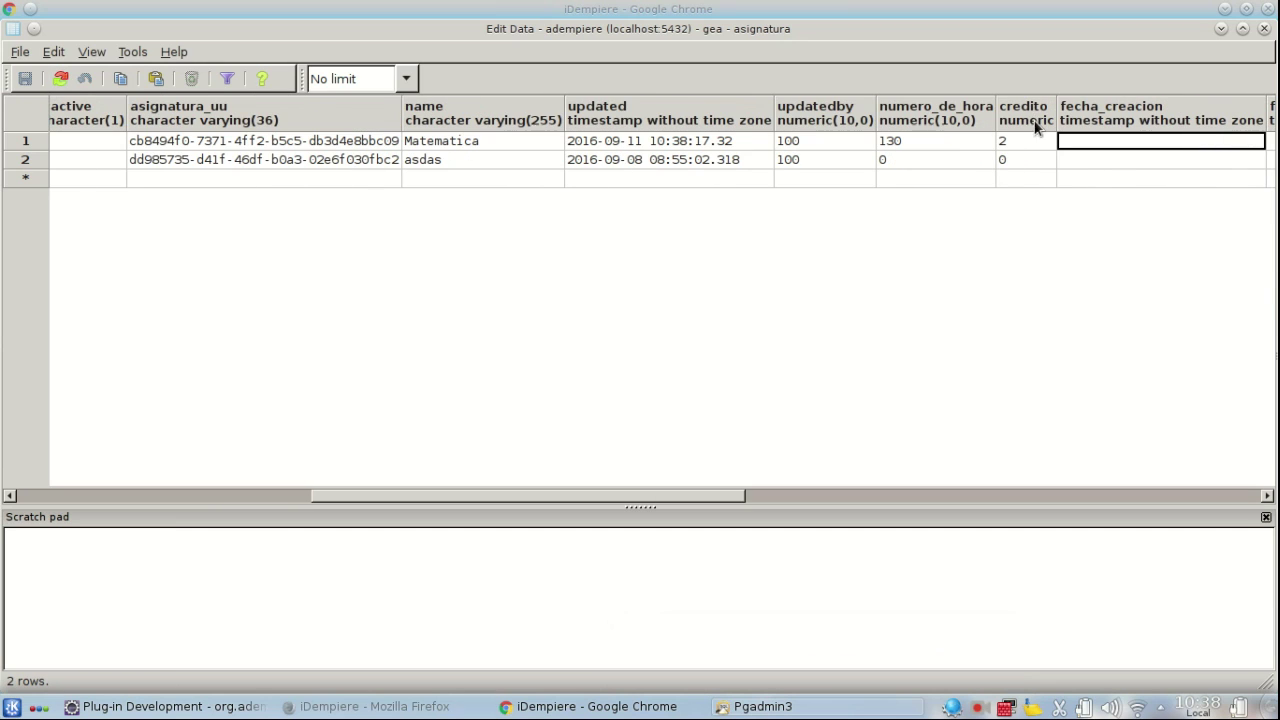
left_click(1034, 145)
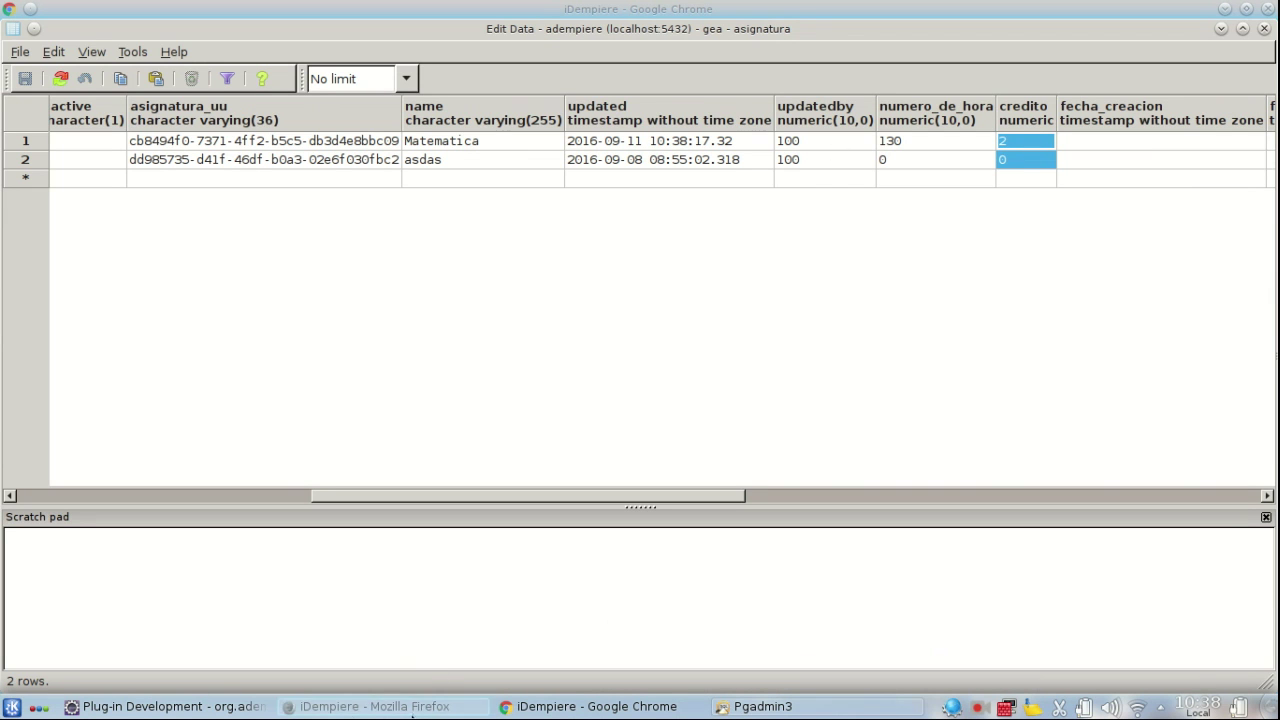
- Return to iDempiere in Chrome and recheck the Crédito value on the Matematica record against the database
left_click(255, 707)
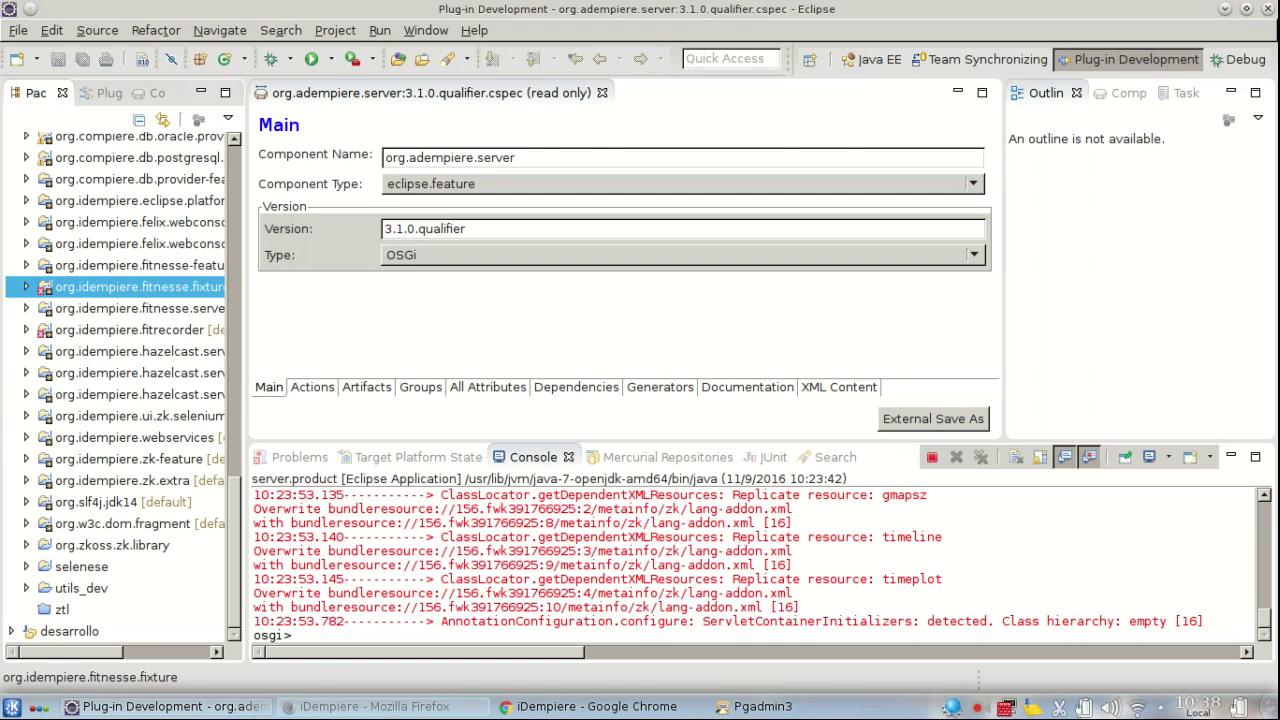
left_click(590, 706)
double_click(873, 406)
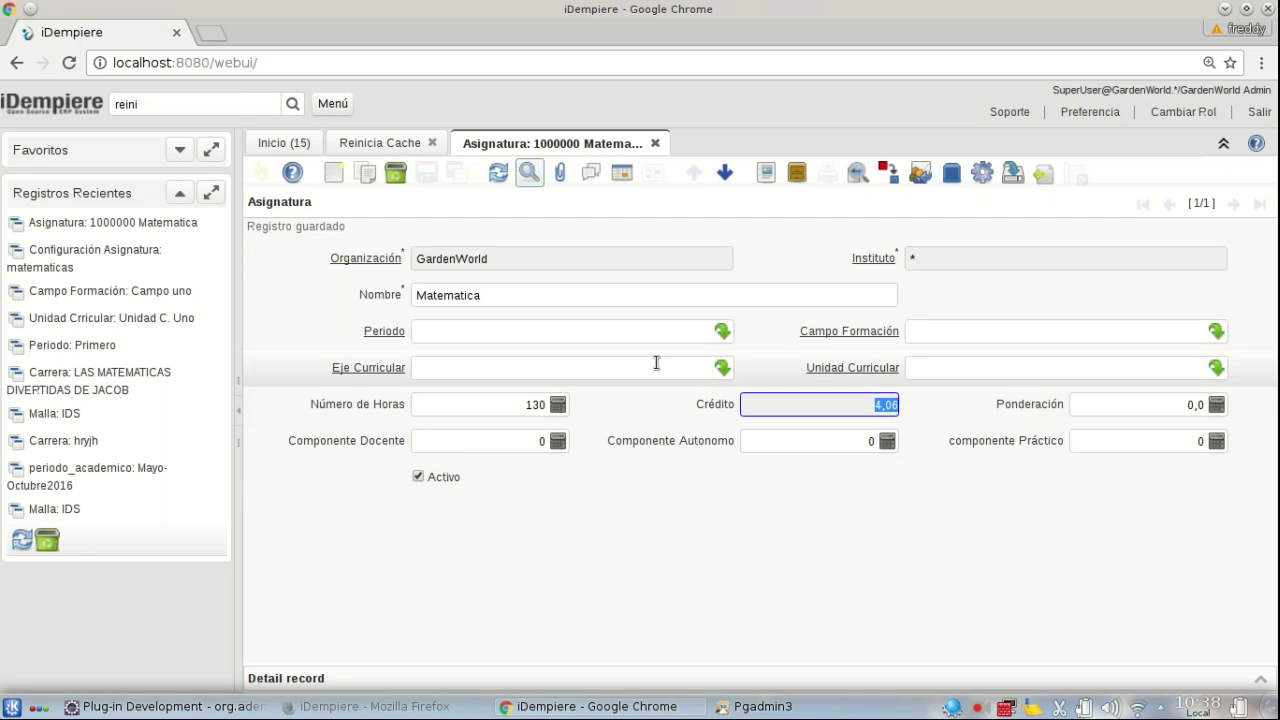